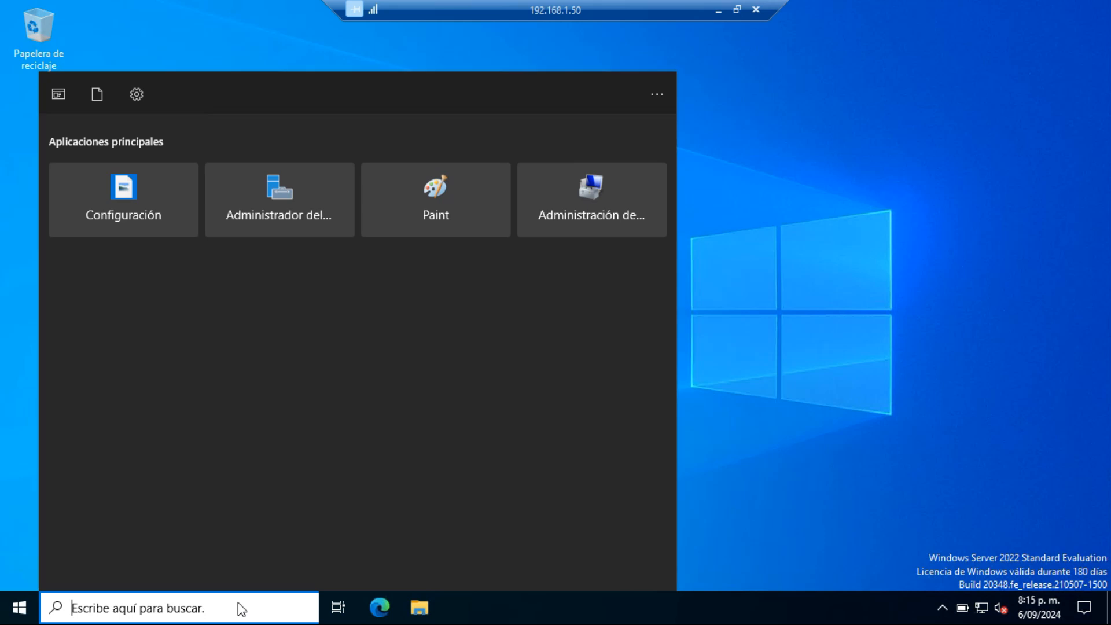
# Step: Open System Information by searching for msinfo, examine the server's operating system, processor and memory details, and close it
pyautogui.write('o')
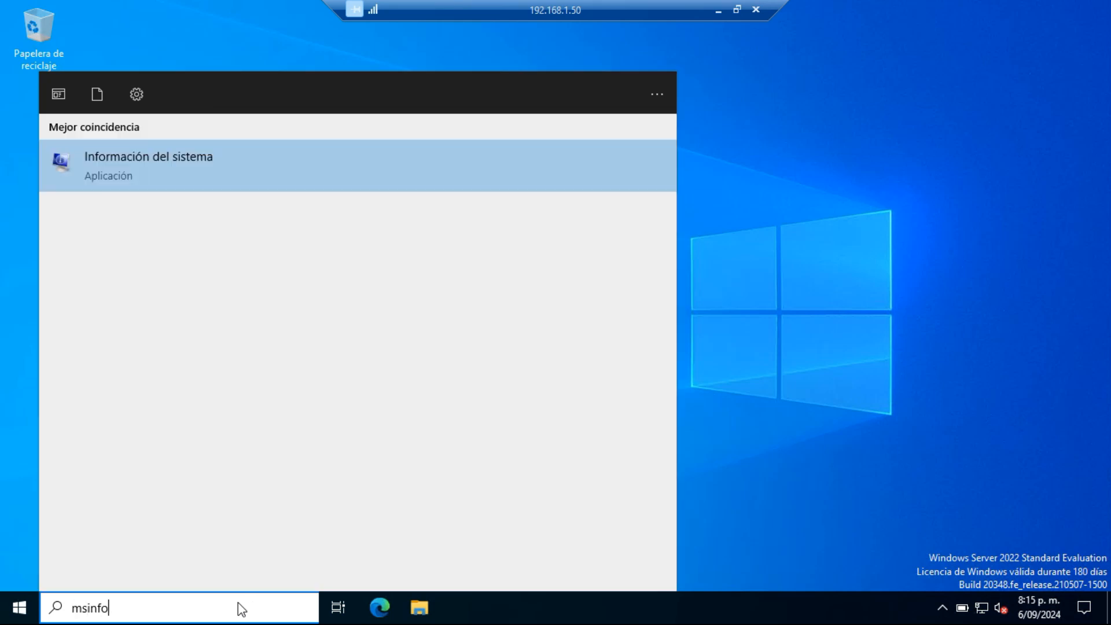
pyautogui.click(227, 181)
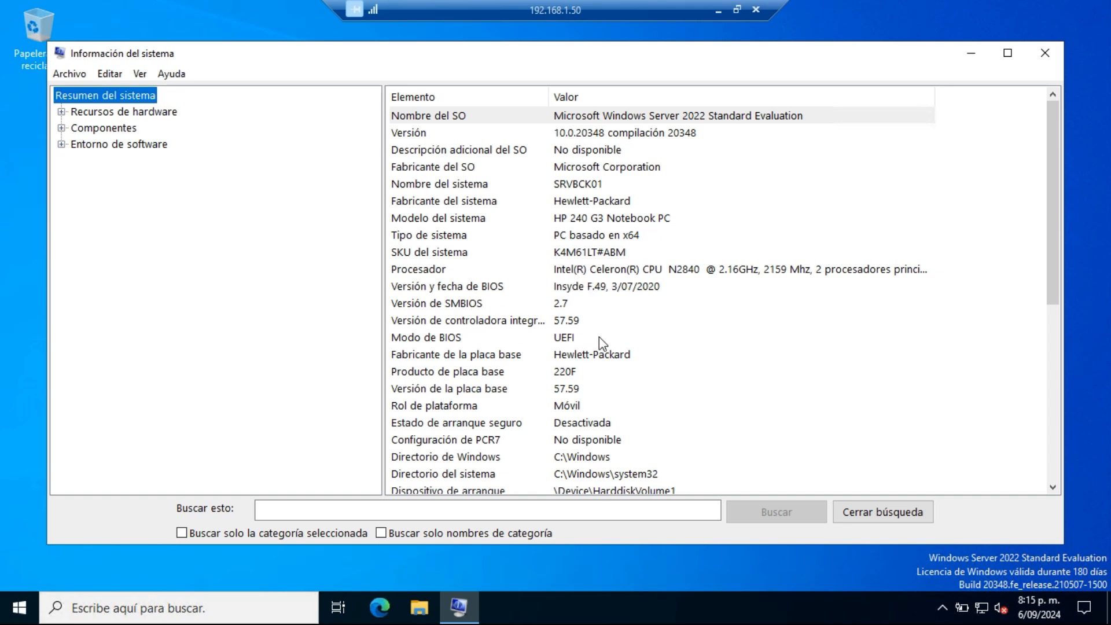
pyautogui.scroll(-1, 673, 350)
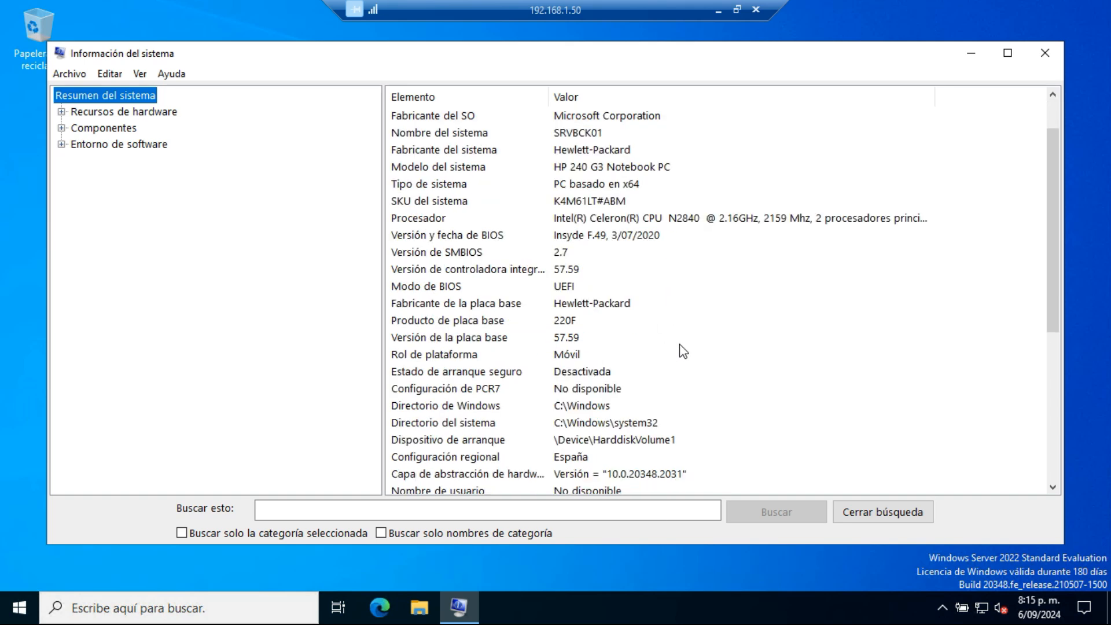
pyautogui.scroll(-3, 639, 220)
pyautogui.scroll(-3, 581, 377)
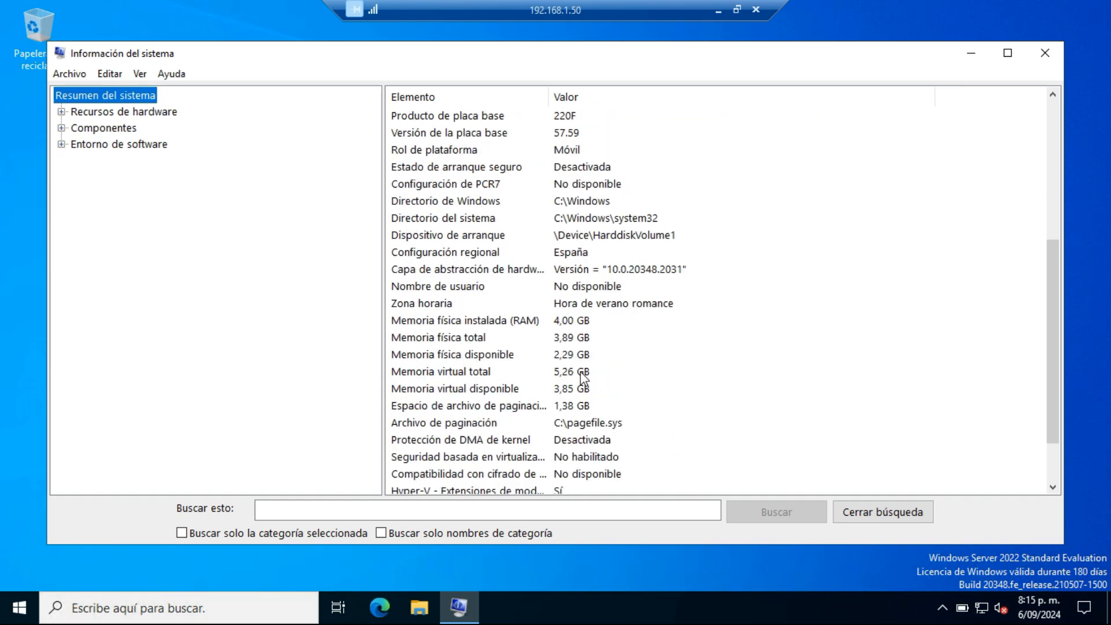
pyautogui.scroll(6, 694, 384)
pyautogui.scroll(1, 717, 385)
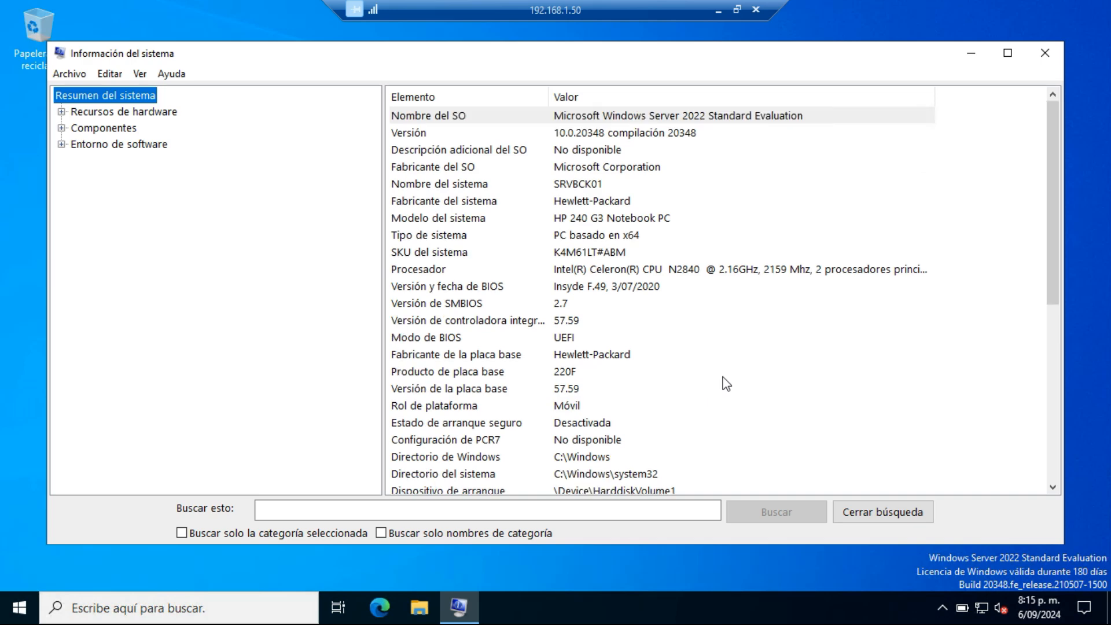
pyautogui.scroll(-7, 726, 385)
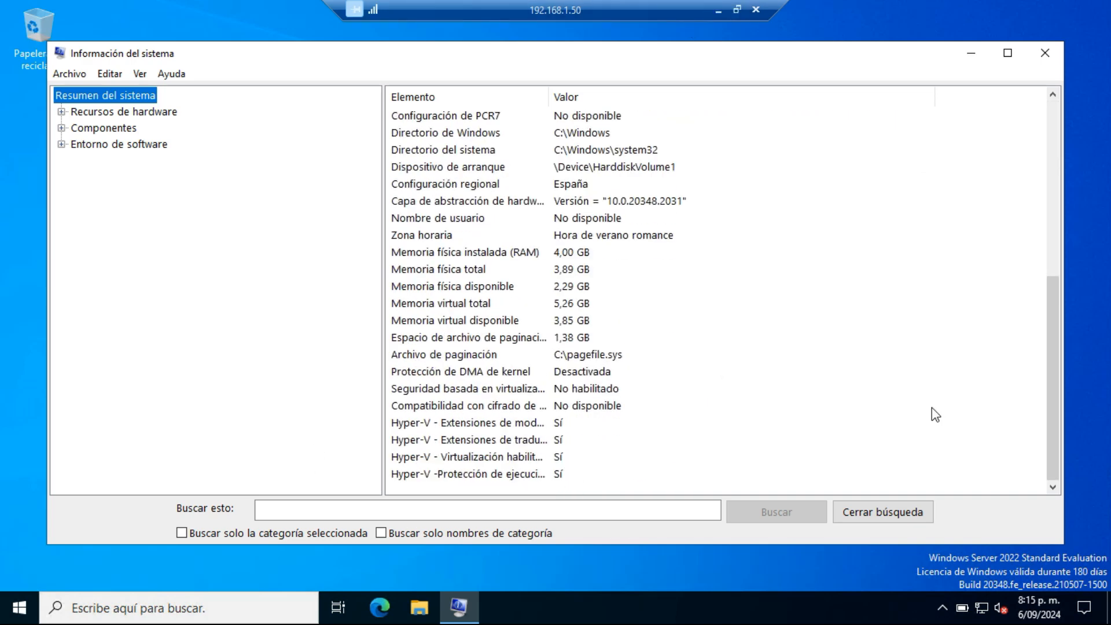
pyautogui.click(1045, 55)
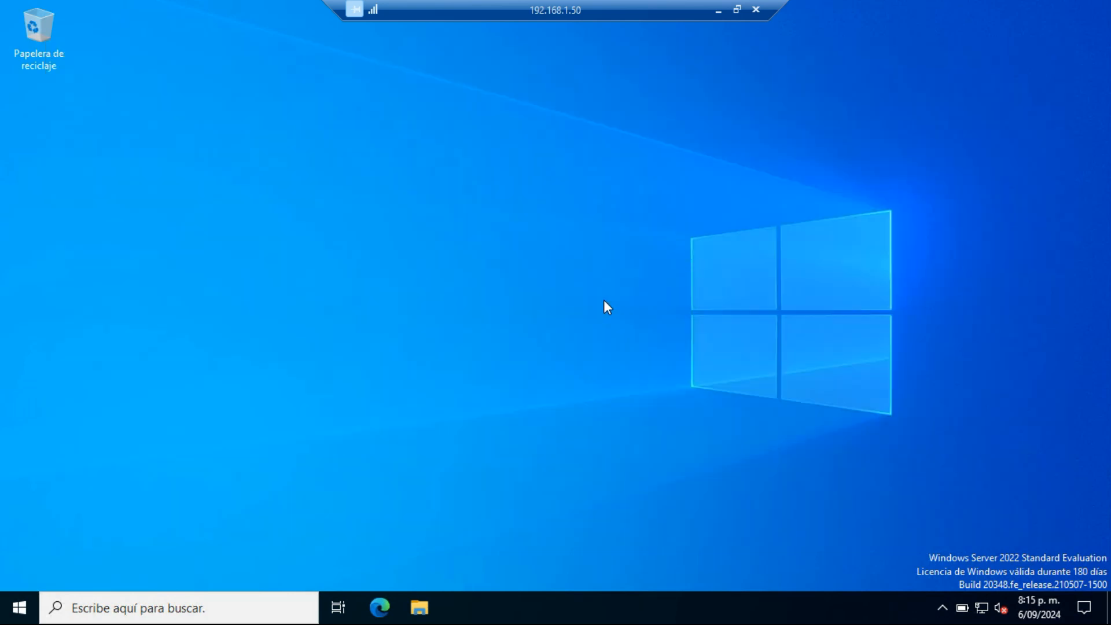
# Step: Open Disk Management, examine the server's disks and volumes, and close it
pyautogui.click(26, 614)
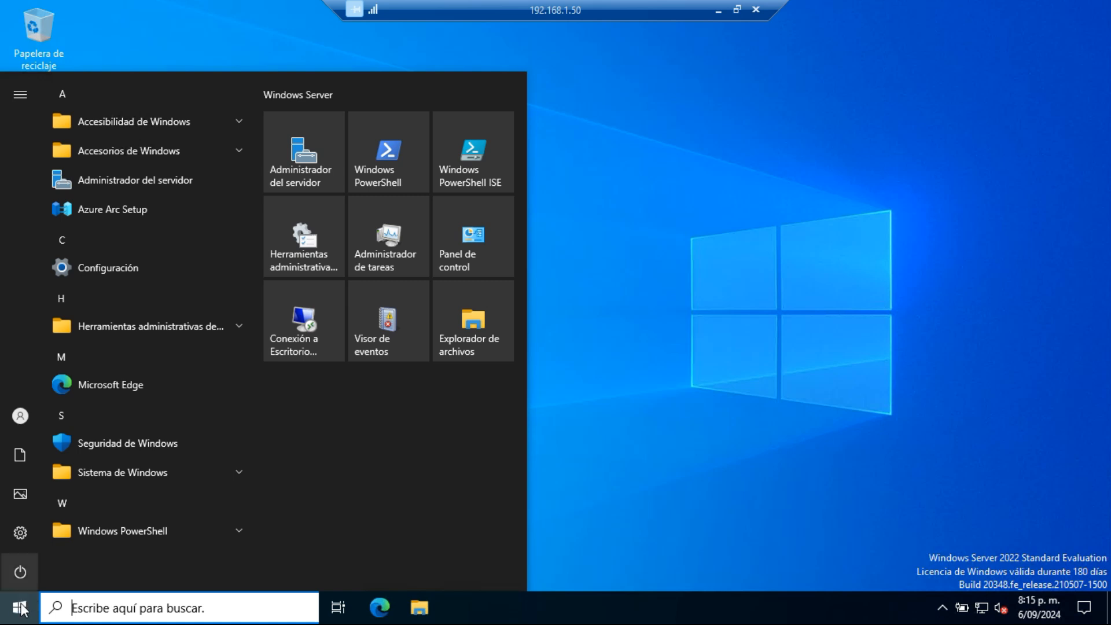
pyautogui.rightClick(20, 607)
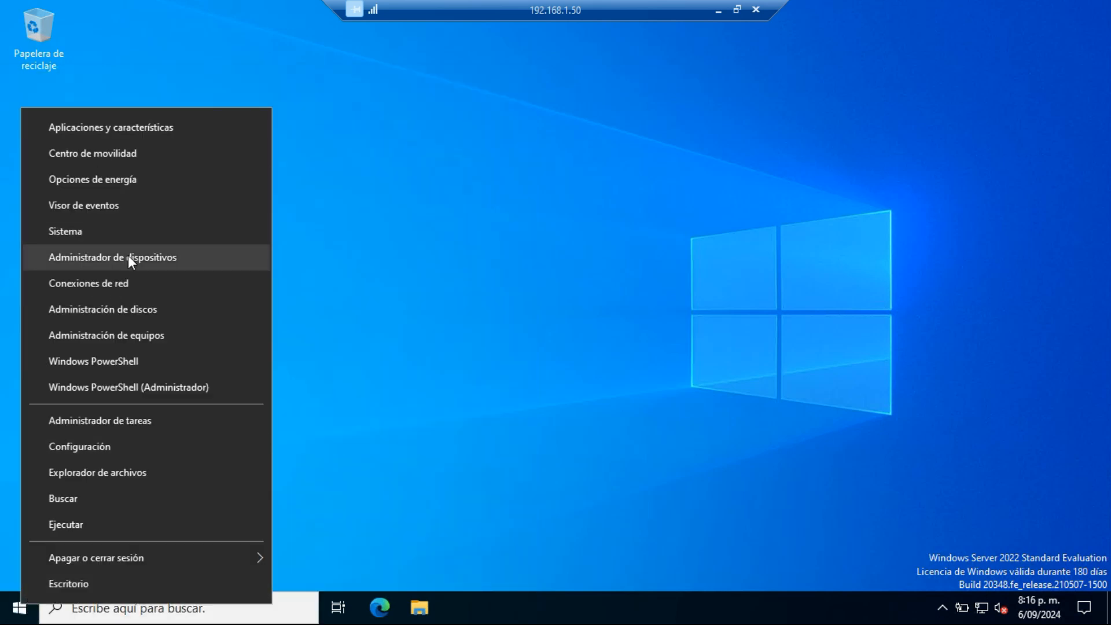
pyautogui.click(126, 320)
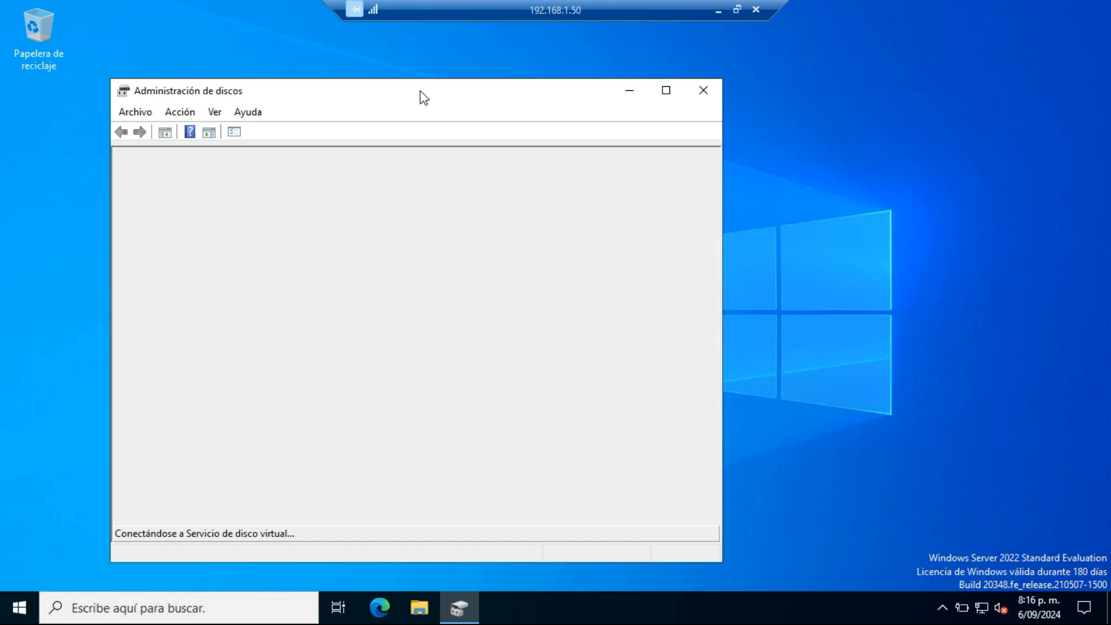
pyautogui.moveTo(420, 93); pyautogui.dragTo(466, 75)
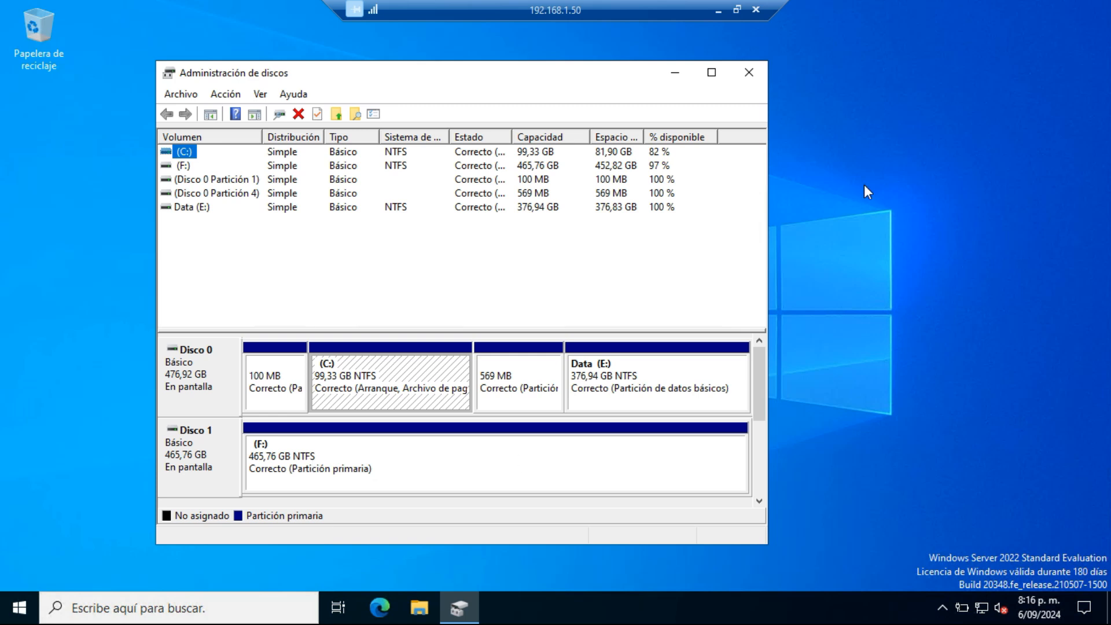
pyautogui.click(758, 72)
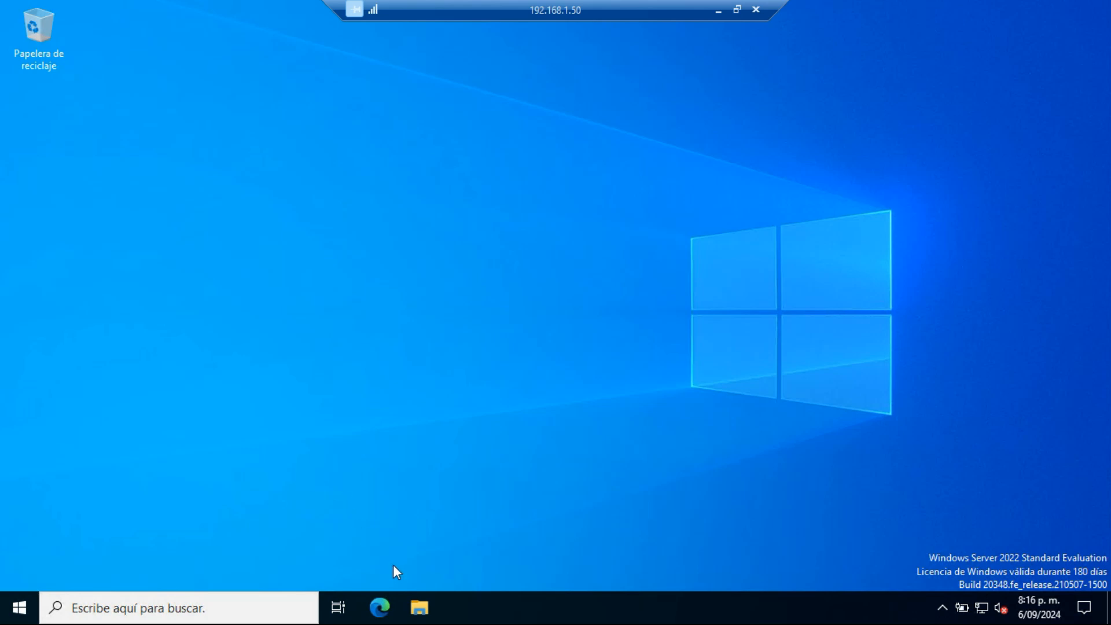
# Step: Mount the VeeamBackup&Replication_12.2.0.334_20240824.iso image stored on drive F:, accepting the file security warning
pyautogui.click(420, 608)
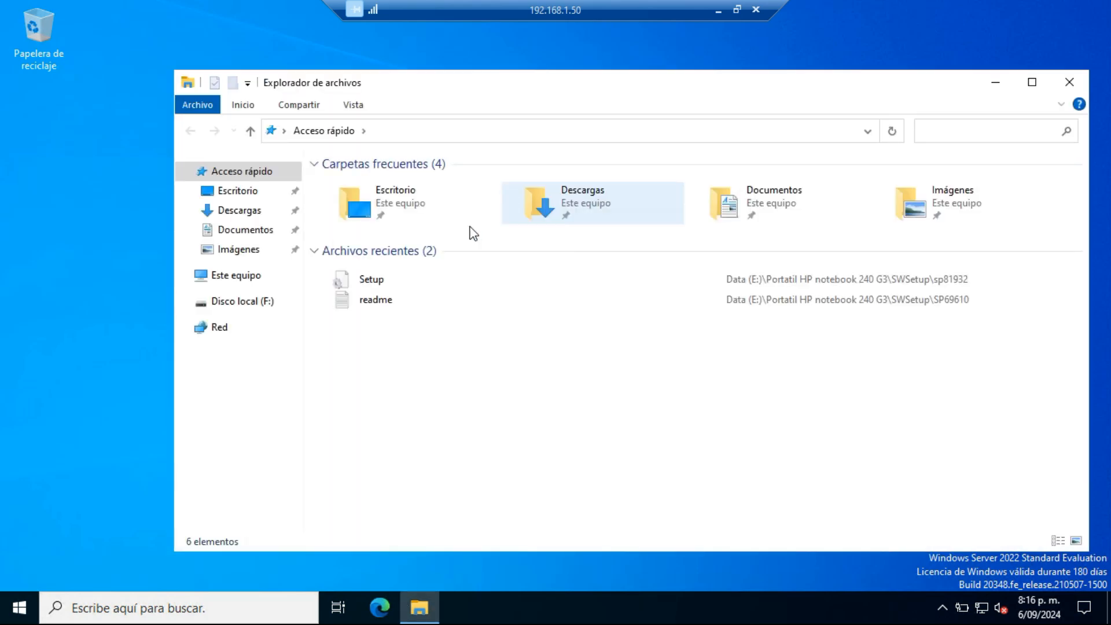
pyautogui.click(241, 304)
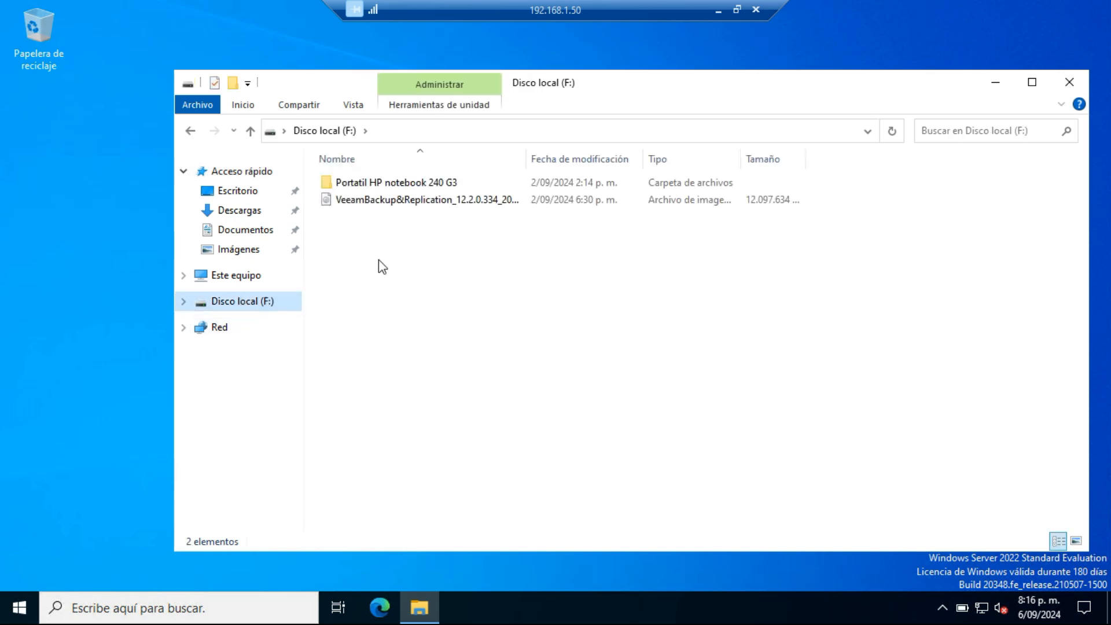
pyautogui.click(361, 201)
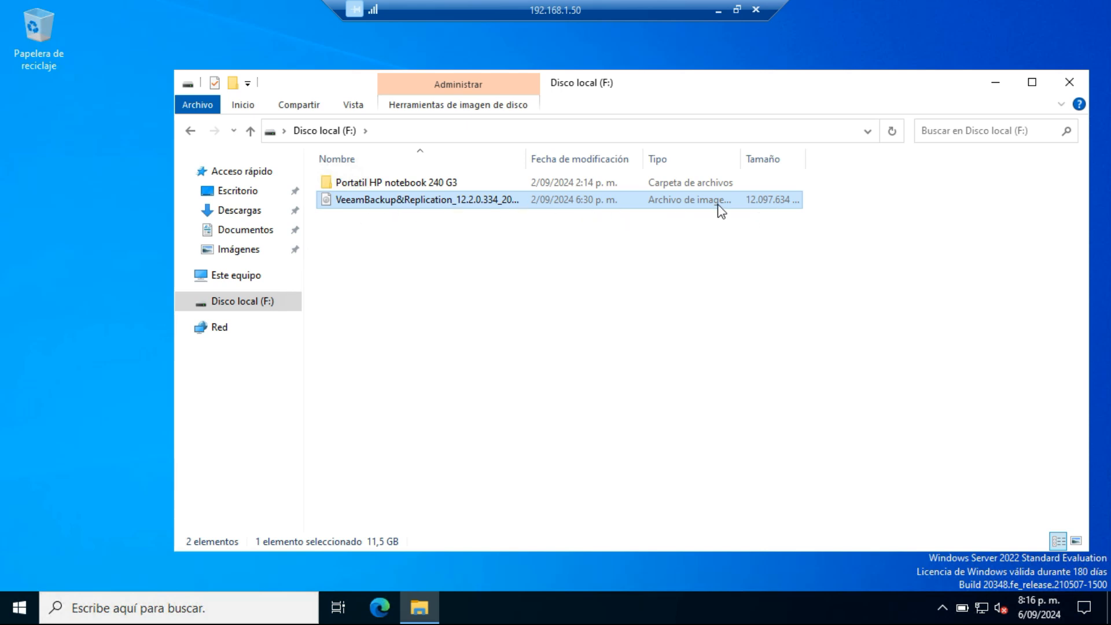
pyautogui.doubleClick(410, 200)
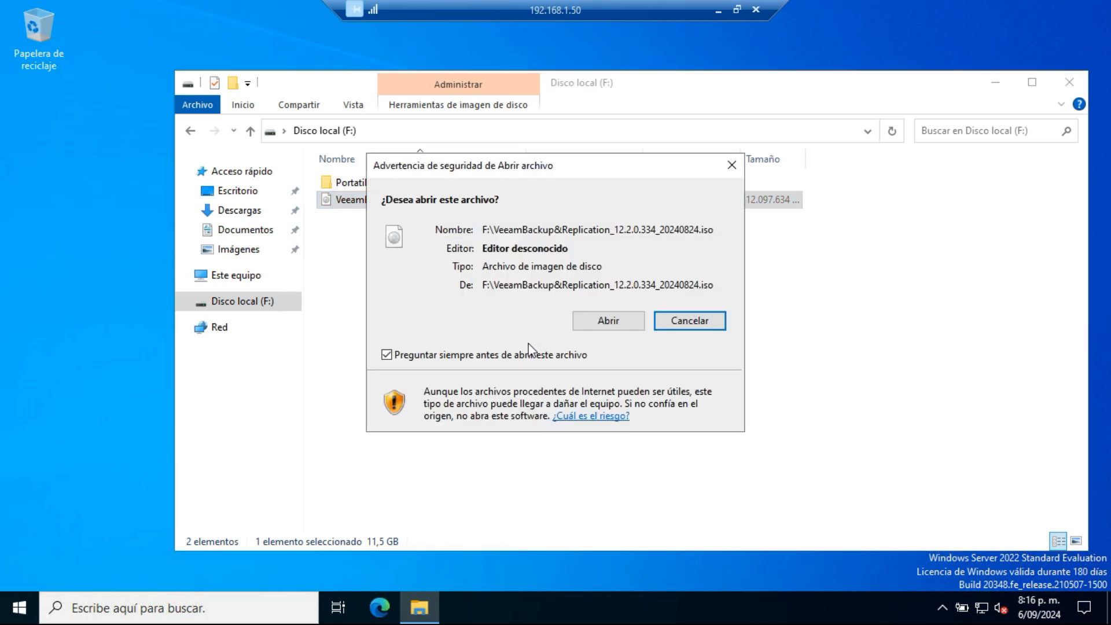
pyautogui.click(598, 318)
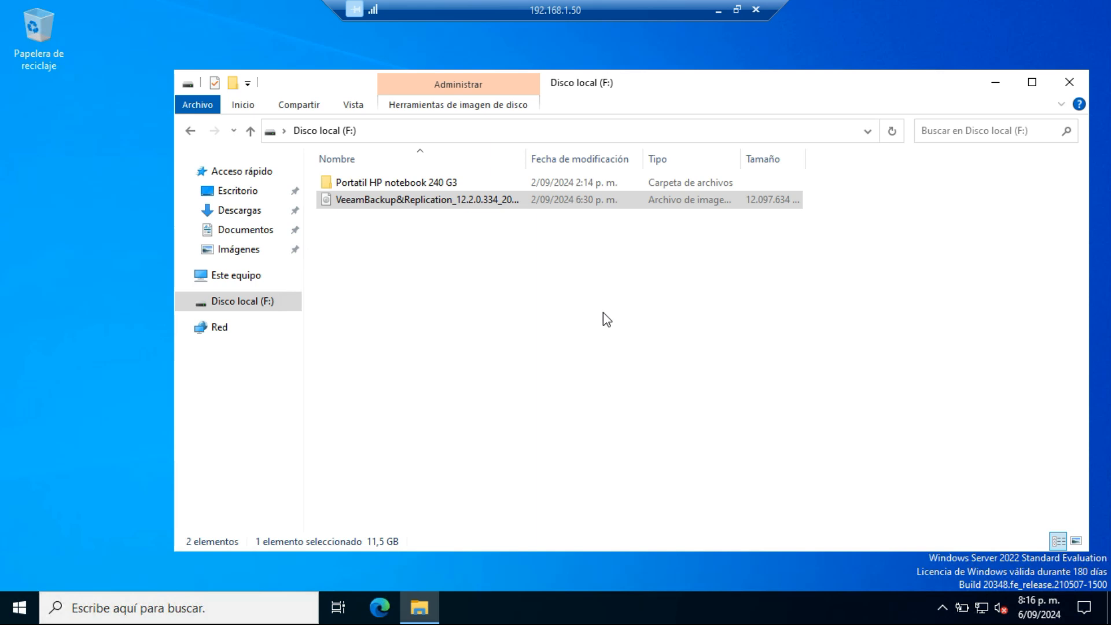
pyautogui.moveTo(750, 92); pyautogui.dragTo(667, 69)
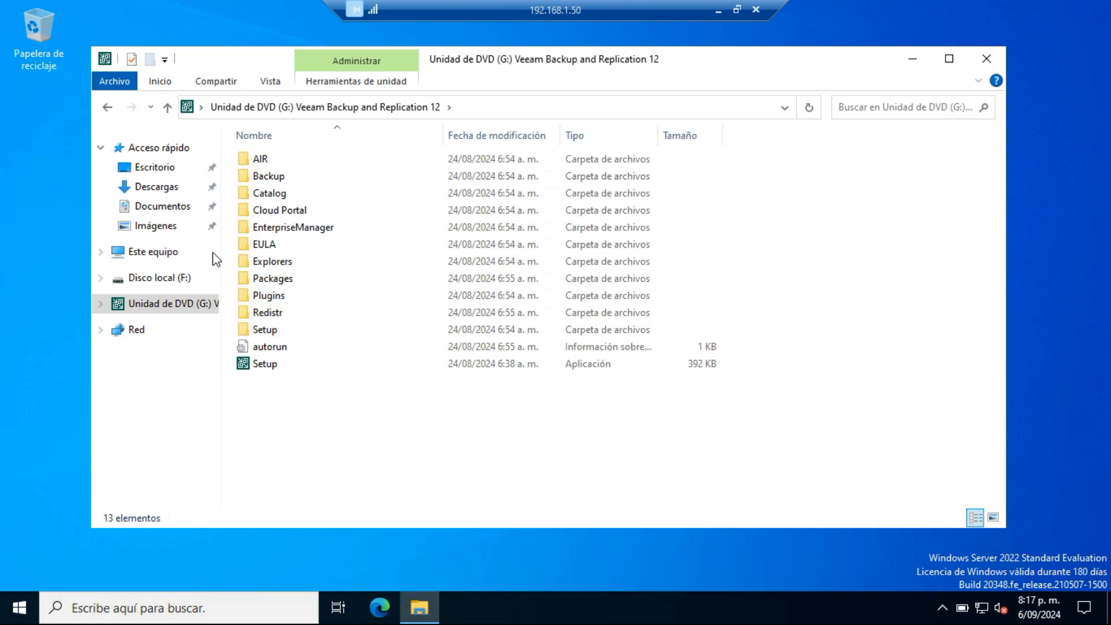
# Step: Run Setup from the mounted Veeam DVD image and choose to install Veeam Backup & Replication
pyautogui.click(250, 364)
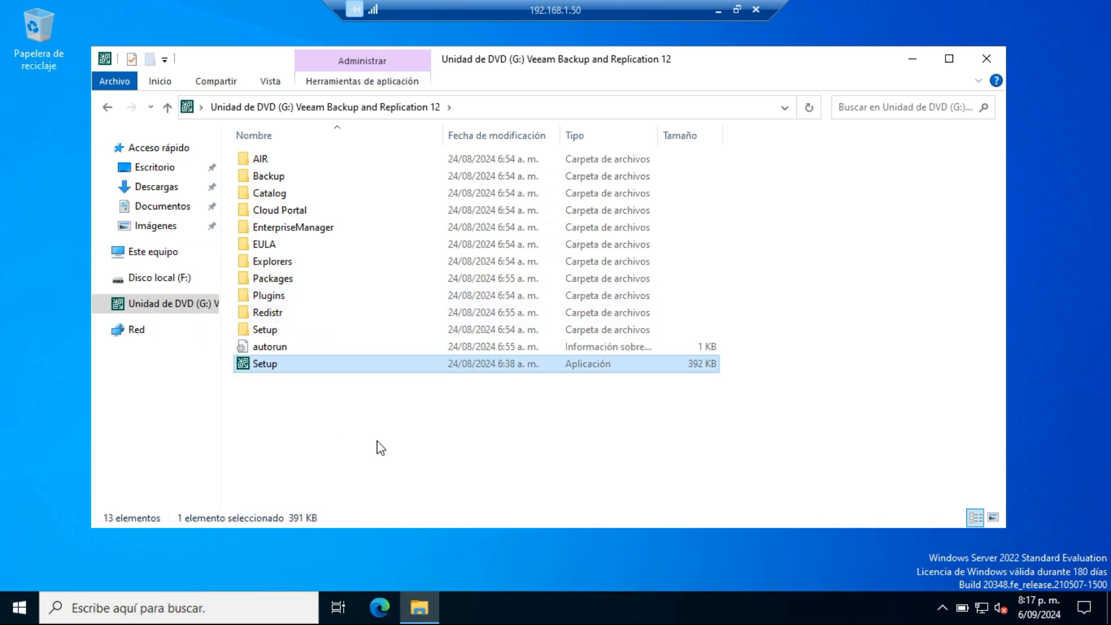
pyautogui.doubleClick(262, 370)
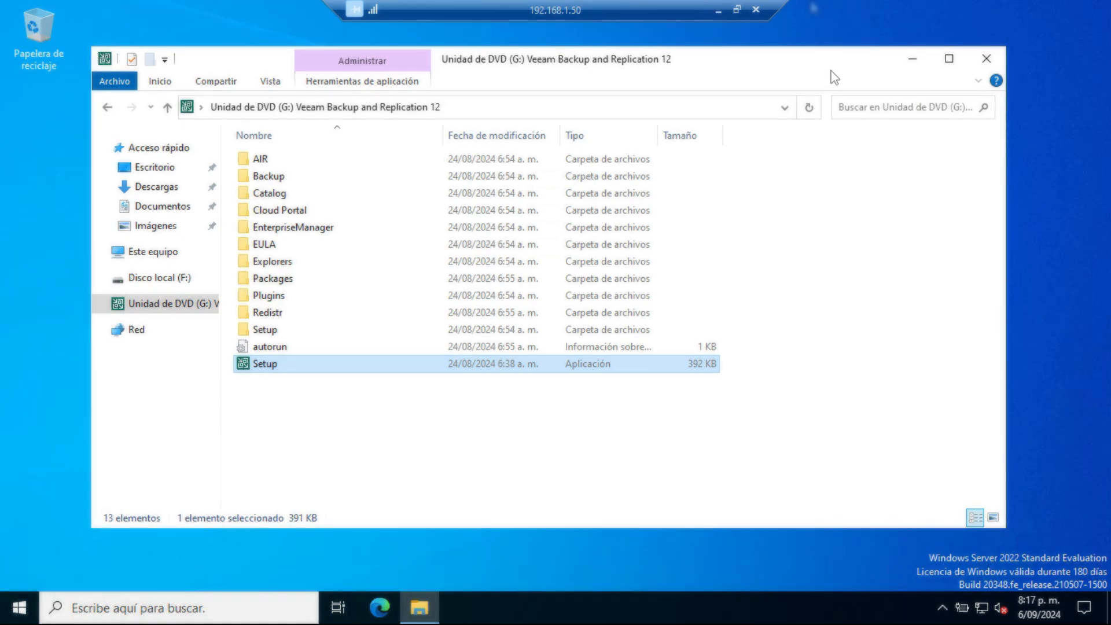
pyautogui.click(913, 58)
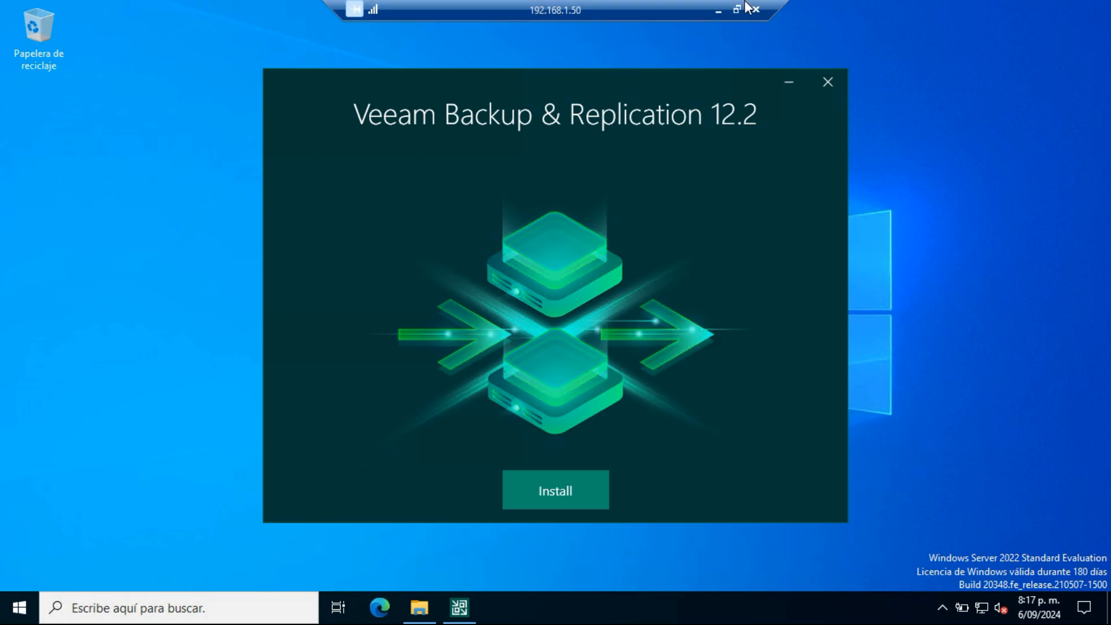
pyautogui.click(576, 486)
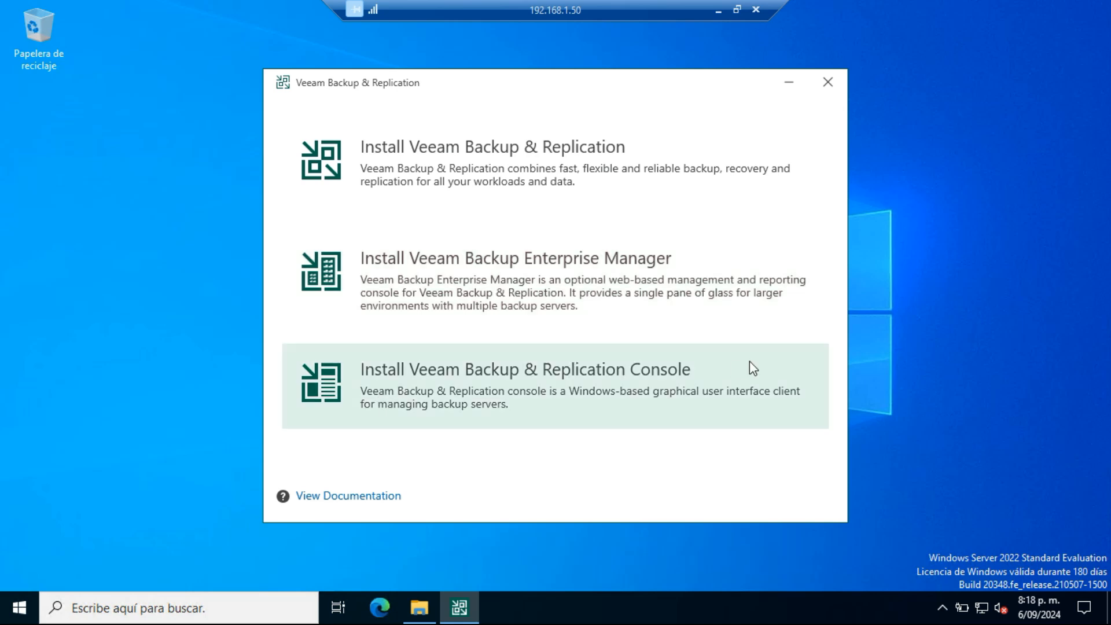
pyautogui.click(513, 161)
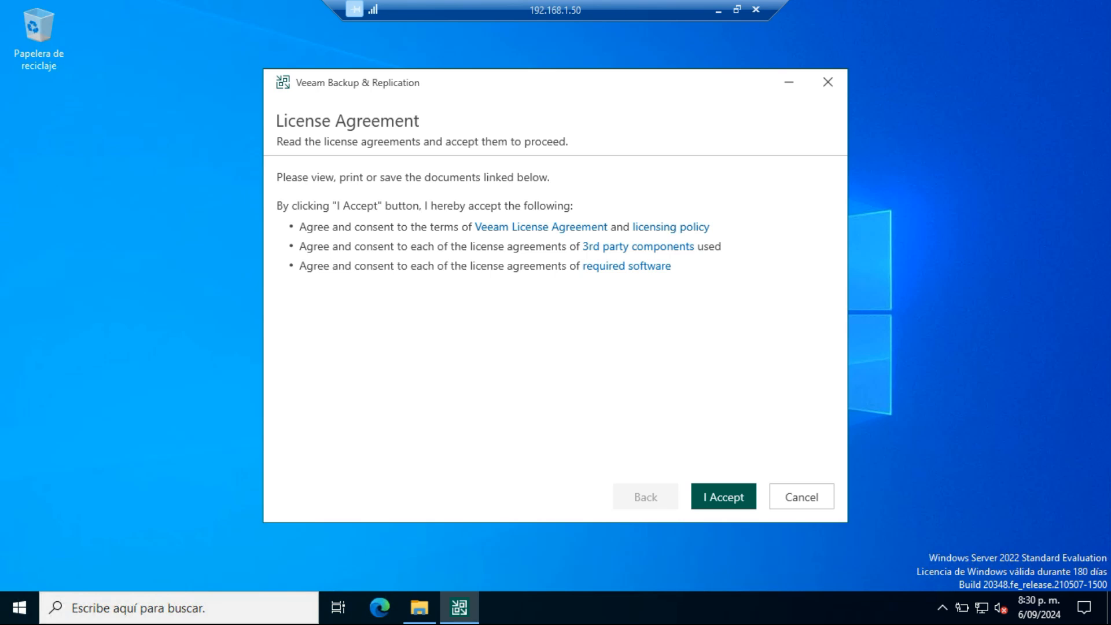
# Step: Accept the license agreements and continue with the Community edition license, keeping automatic license updates enabled
pyautogui.click(732, 504)
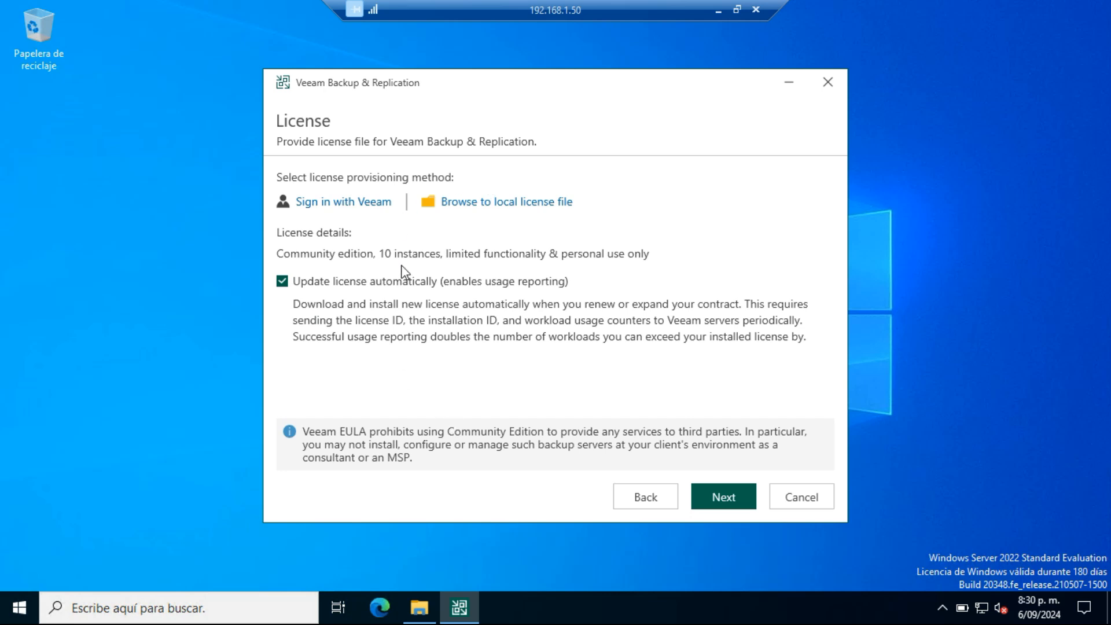
pyautogui.moveTo(325, 260); pyautogui.dragTo(332, 260)
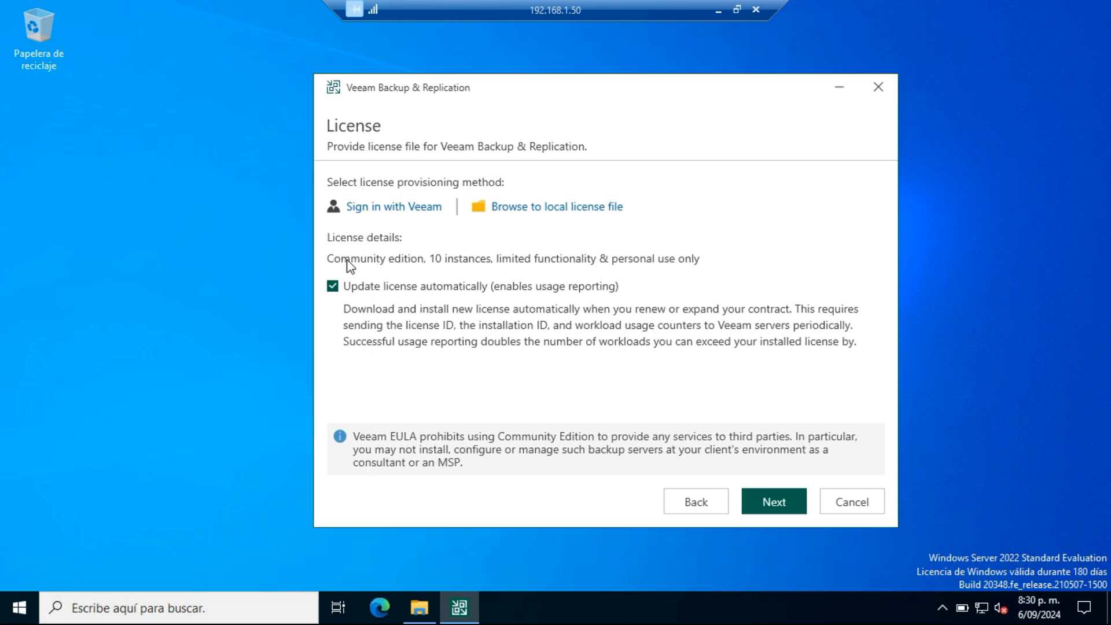
pyautogui.moveTo(539, 82); pyautogui.dragTo(499, 77)
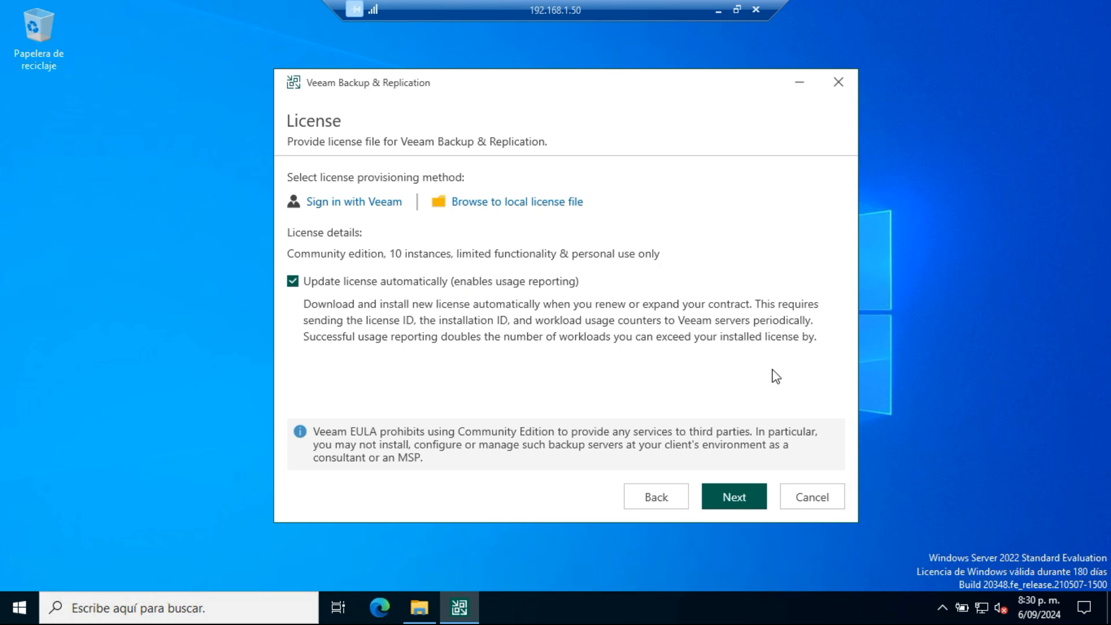
pyautogui.click(727, 510)
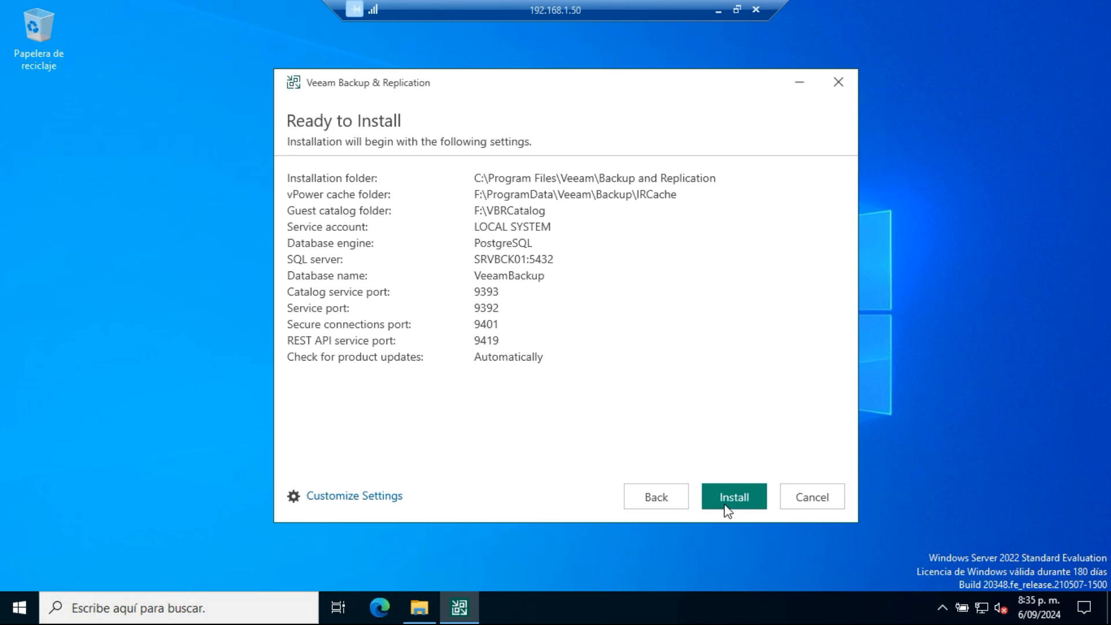
# Step: Start the installation of Veeam Backup & Replication with the listed settings and finish the setup wizard
pyautogui.click(726, 510)
pyautogui.click(723, 505)
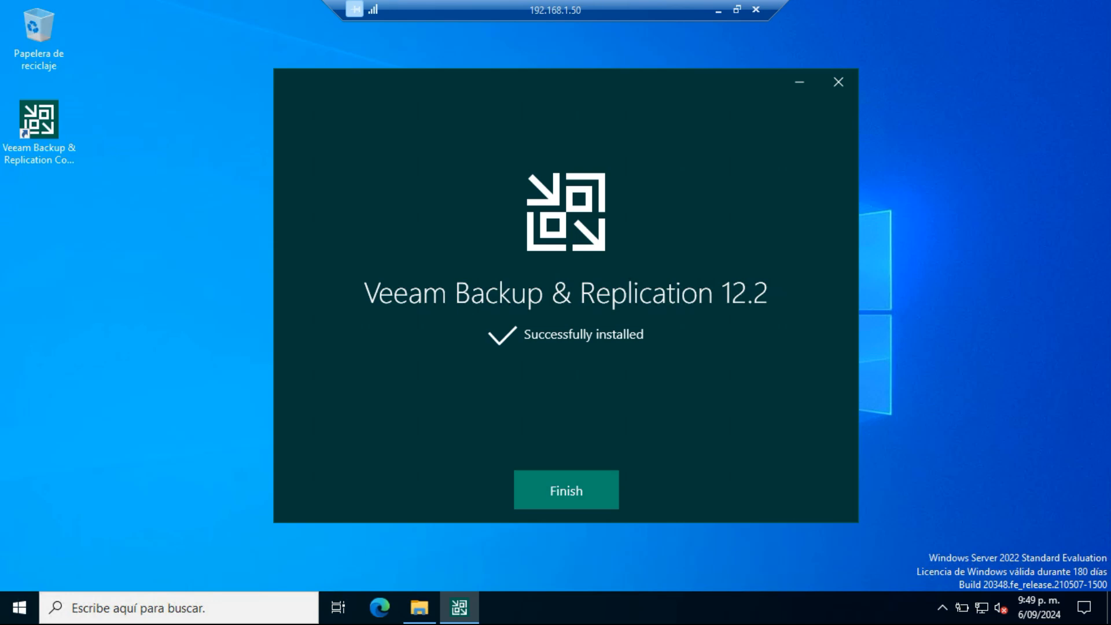
pyautogui.click(568, 490)
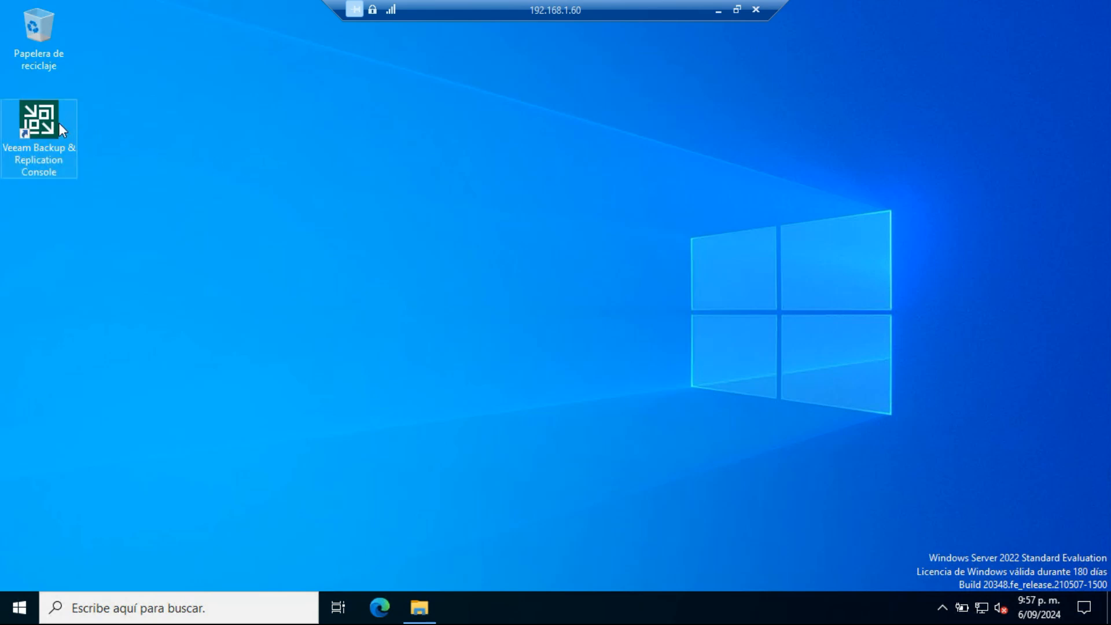
# Step: Open the Veeam Backup & Replication Console and connect to localhost on port 9392 with Windows session authentication
pyautogui.doubleClick(52, 127)
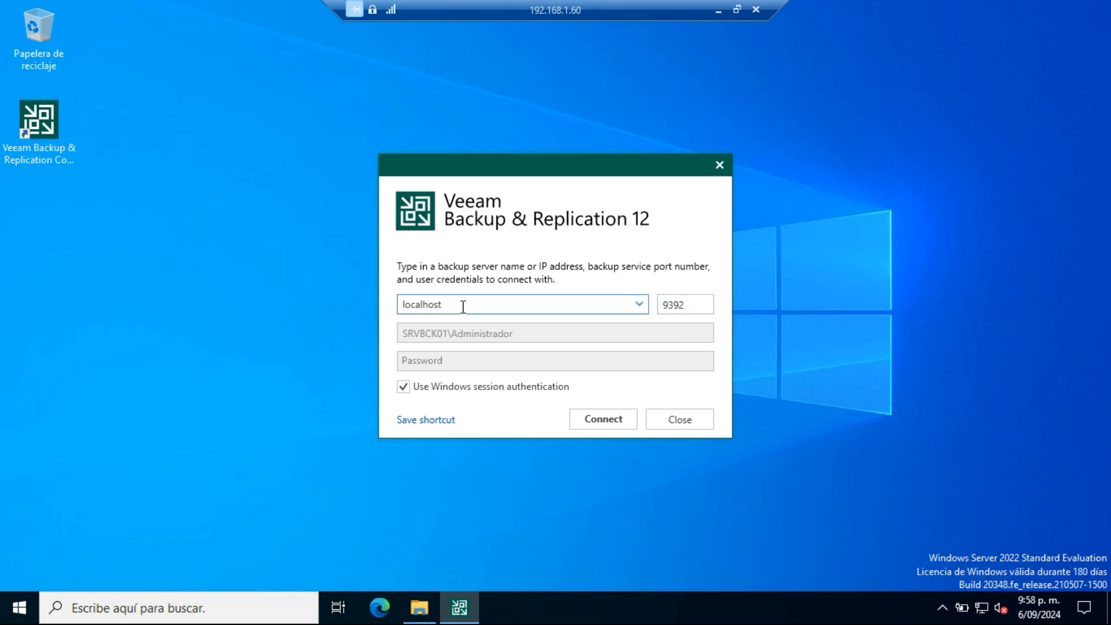
pyautogui.click(623, 427)
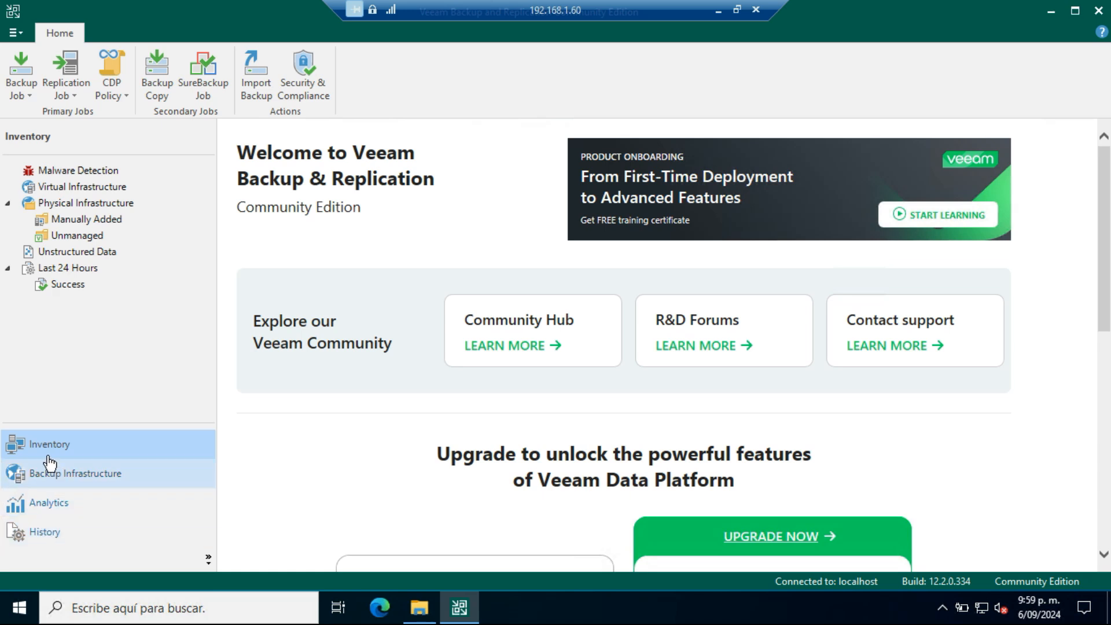
# Step: Review the console views that can be displayed, and open the Backup Repositories list in Backup Infrastructure
pyautogui.click(210, 560)
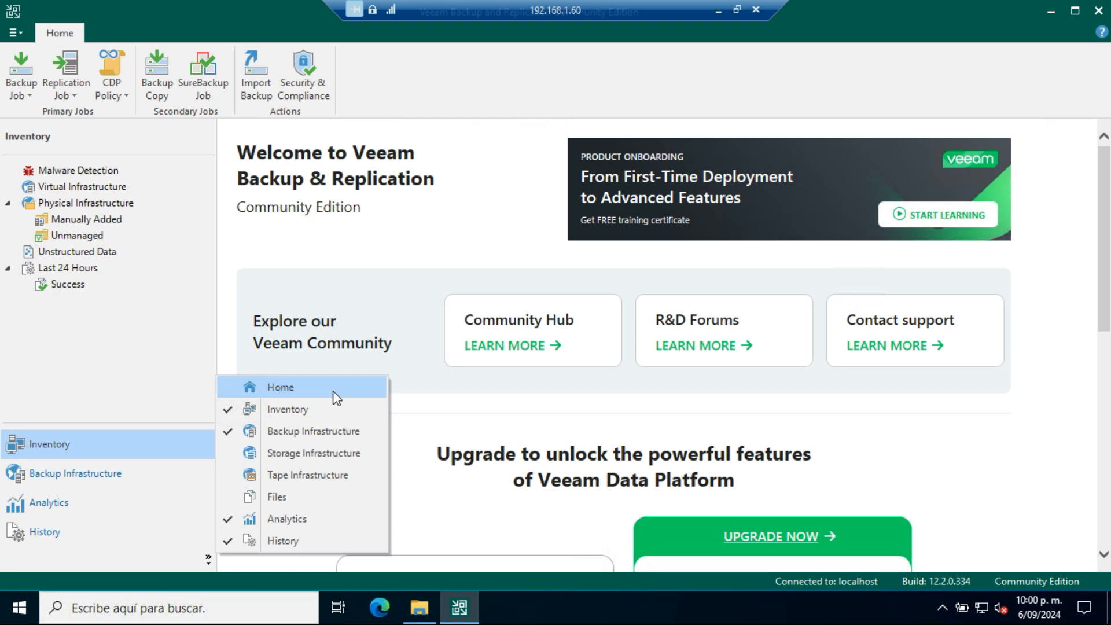
pyautogui.click(166, 401)
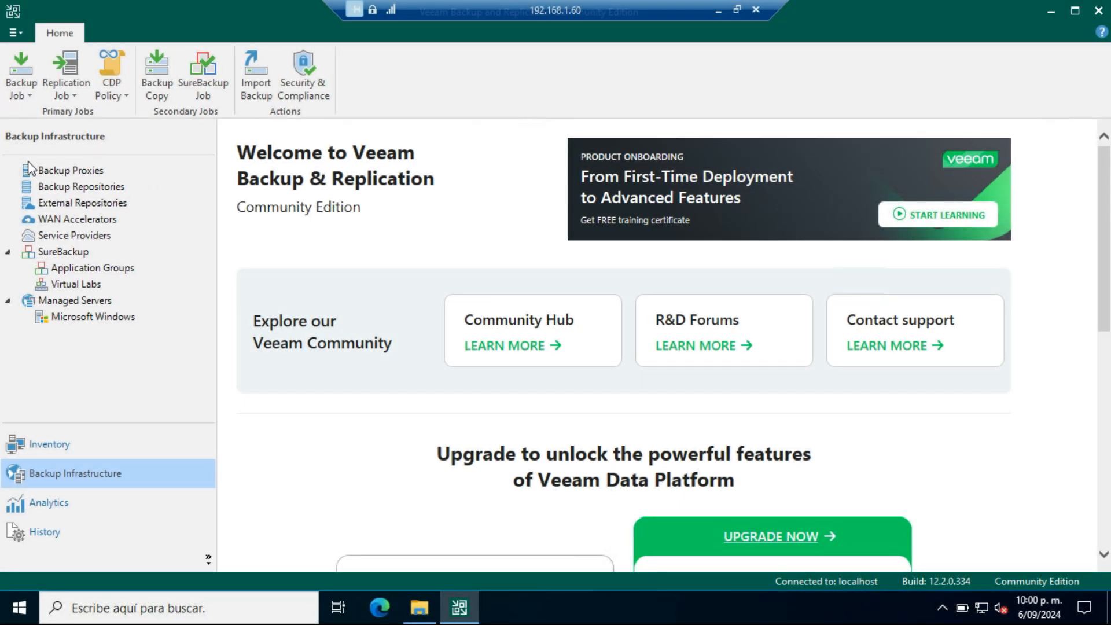
pyautogui.click(58, 187)
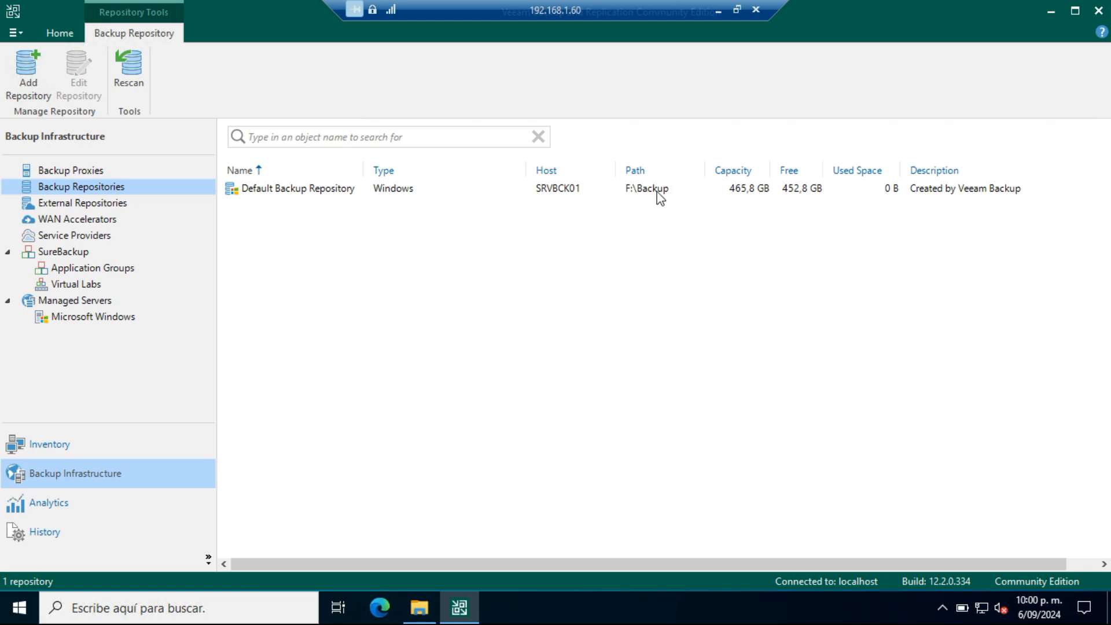
# Step: Check the contents of the Backup folder on local disk F: in File Explorer and return to the Veeam console
pyautogui.click(433, 608)
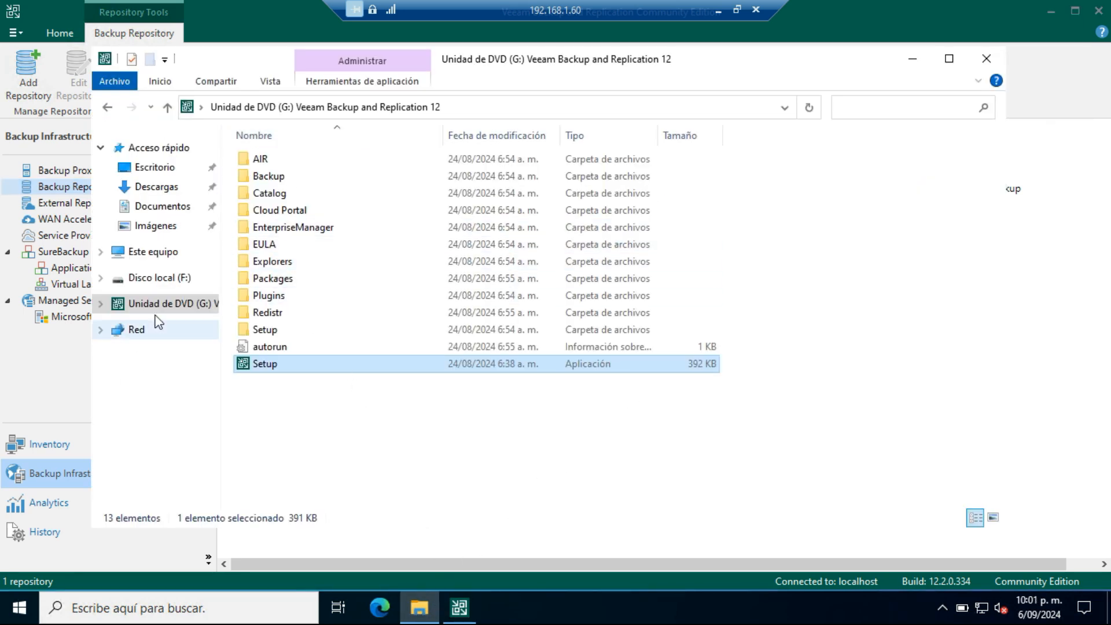
pyautogui.click(155, 279)
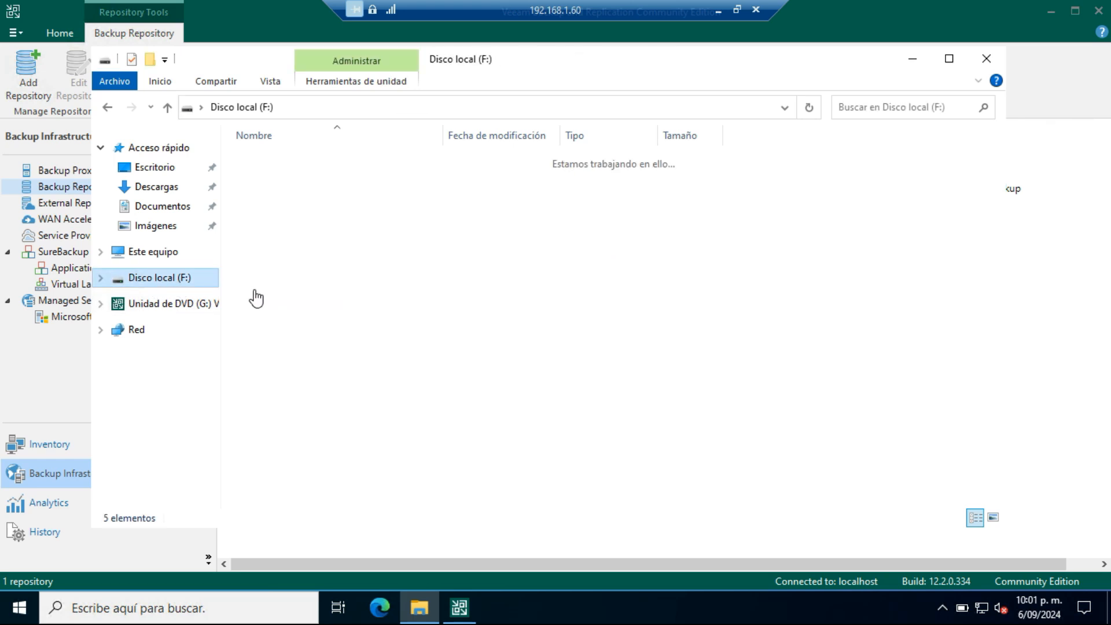
pyautogui.click(263, 161)
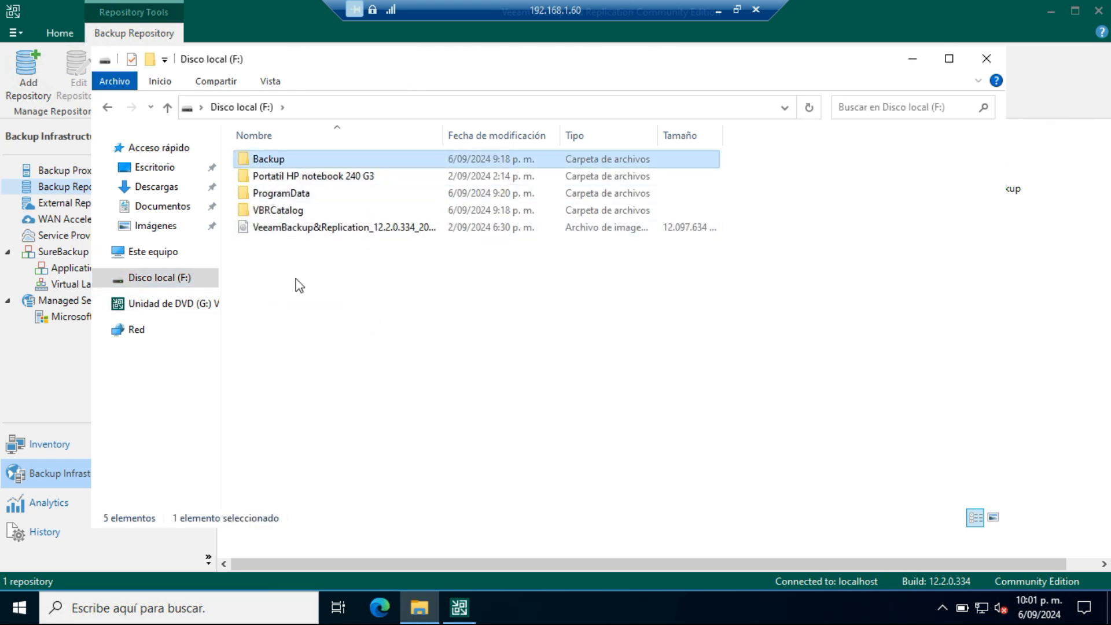
pyautogui.doubleClick(266, 160)
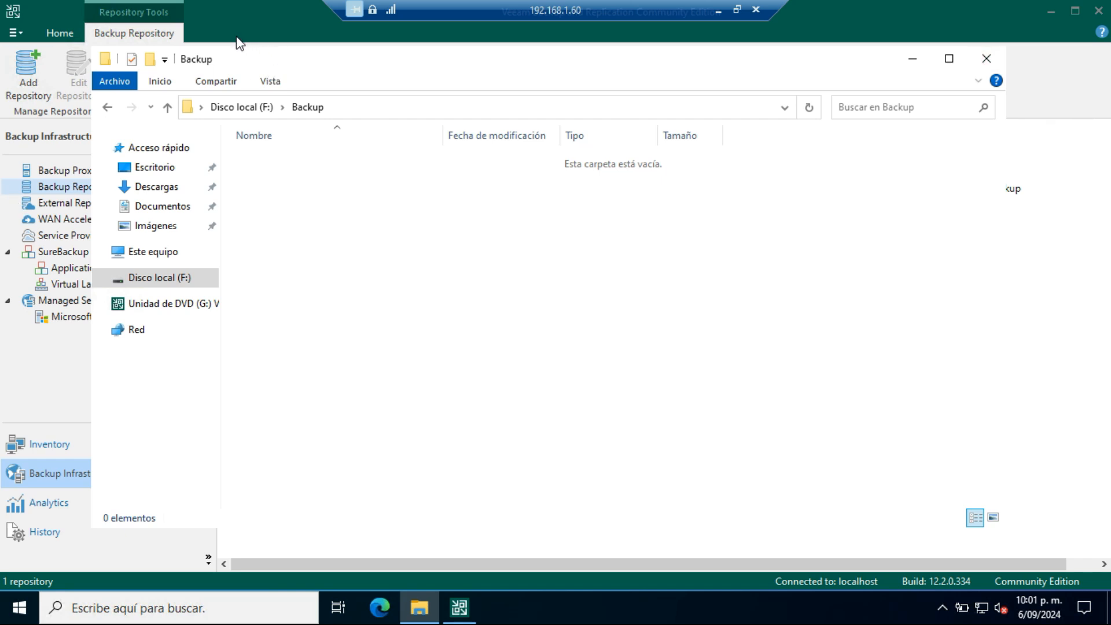
pyautogui.moveTo(245, 55); pyautogui.dragTo(172, 120)
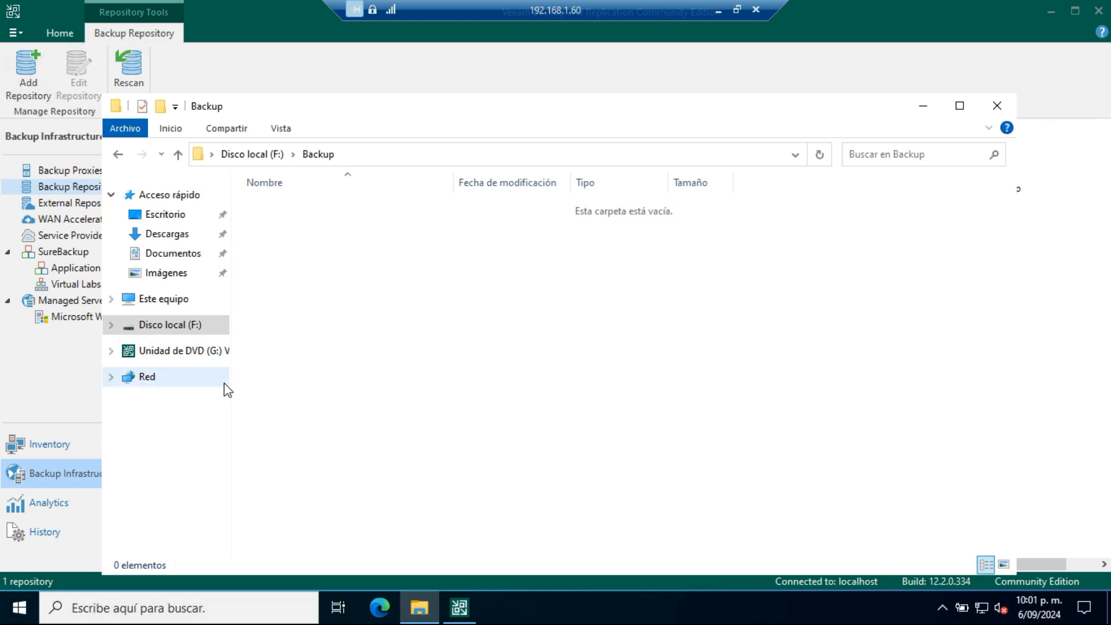
pyautogui.click(923, 107)
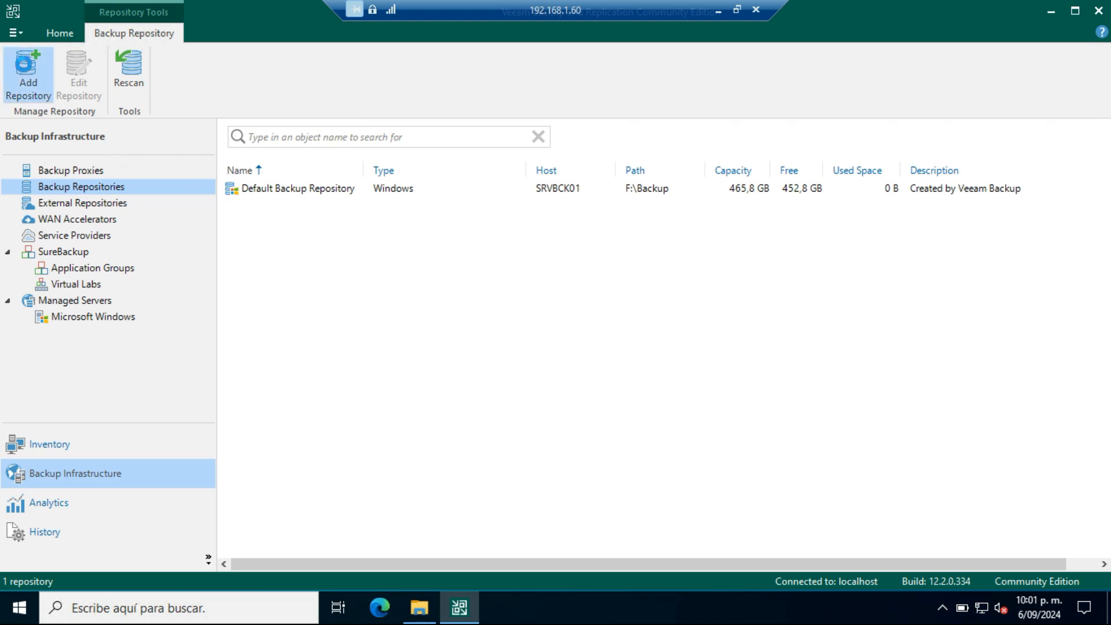
# Step: Start a new direct attached Microsoft Windows backup repository, keeping the name Backup Repository 1 and the default description
pyautogui.click(26, 68)
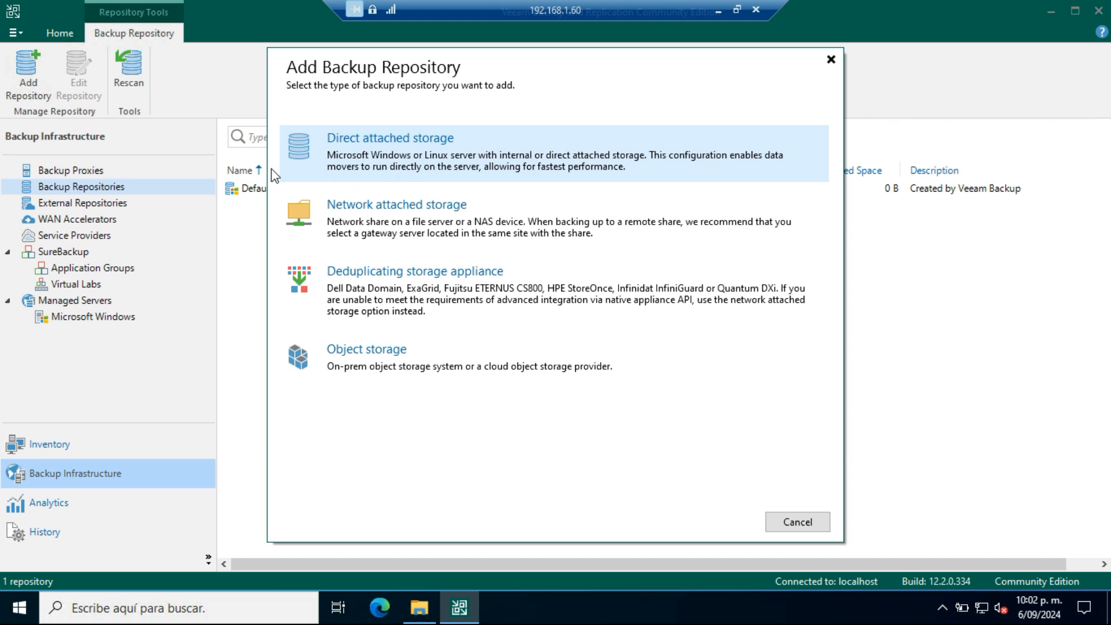
pyautogui.click(451, 178)
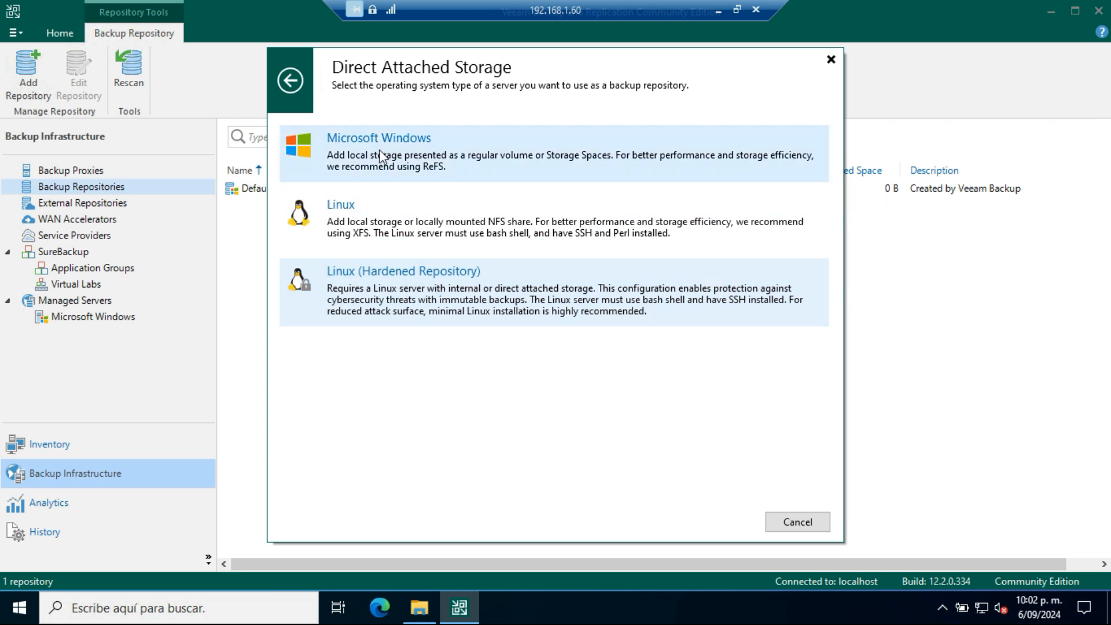
pyautogui.click(380, 153)
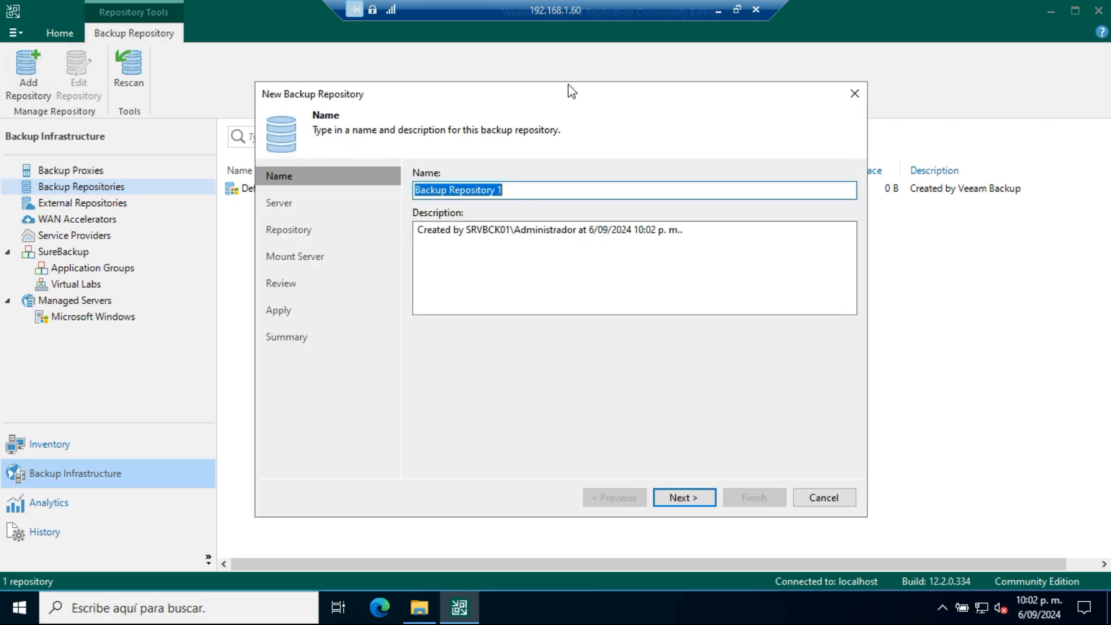
pyautogui.moveTo(567, 89)
pyautogui.mouseDown()
pyautogui.moveTo(584, 225)
pyautogui.moveTo(579, 96)
pyautogui.mouseUp()
pyautogui.click(526, 196)
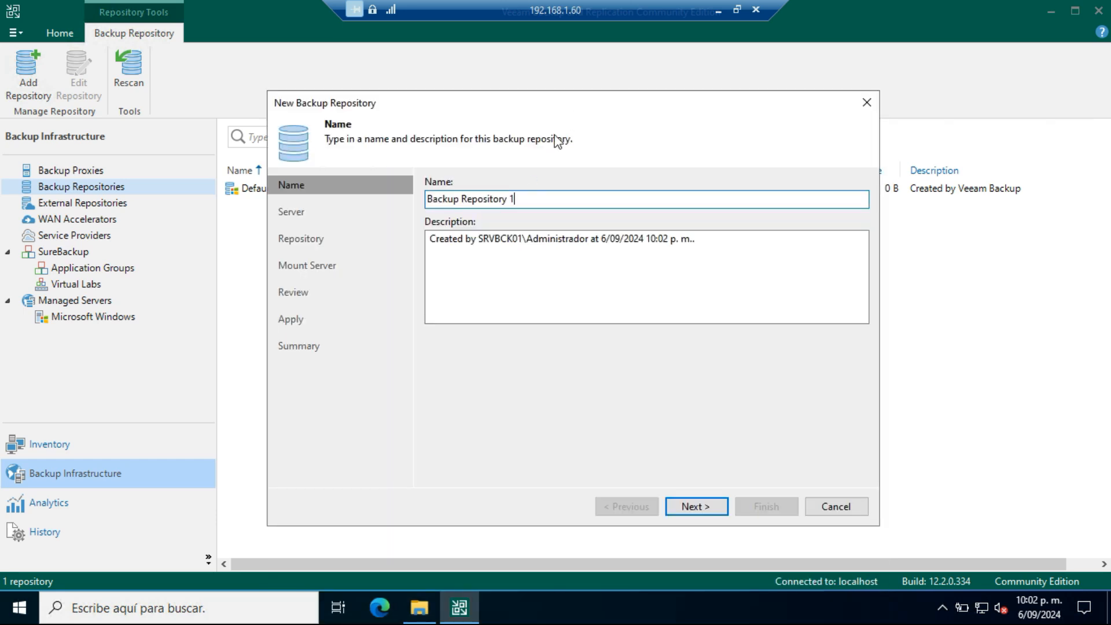
pyautogui.moveTo(557, 103); pyautogui.dragTo(505, 81)
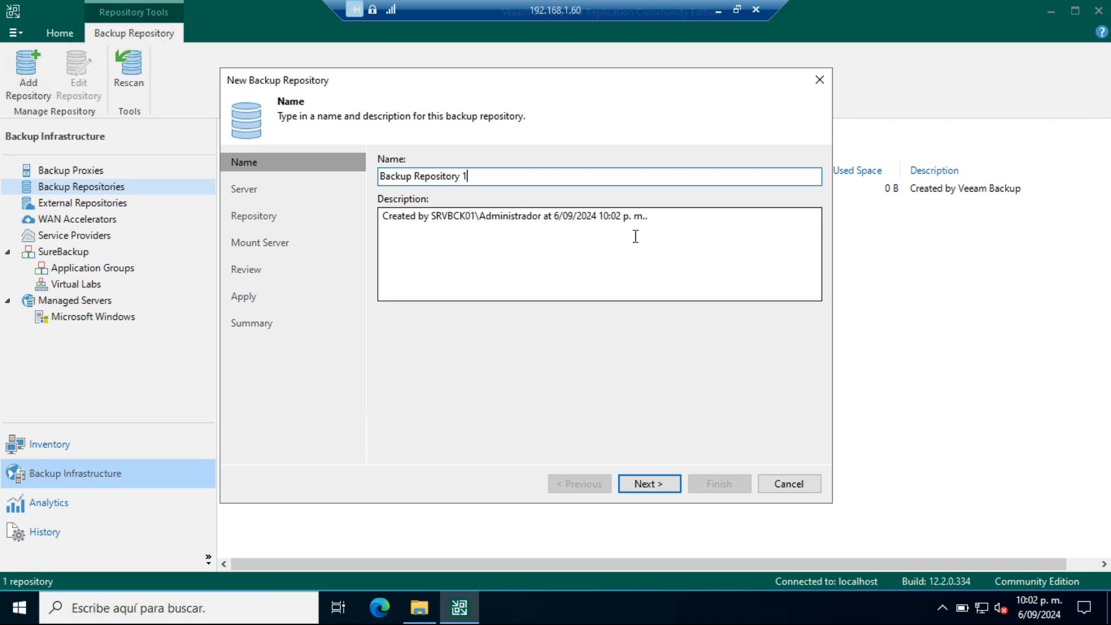
pyautogui.moveTo(653, 215); pyautogui.dragTo(378, 221)
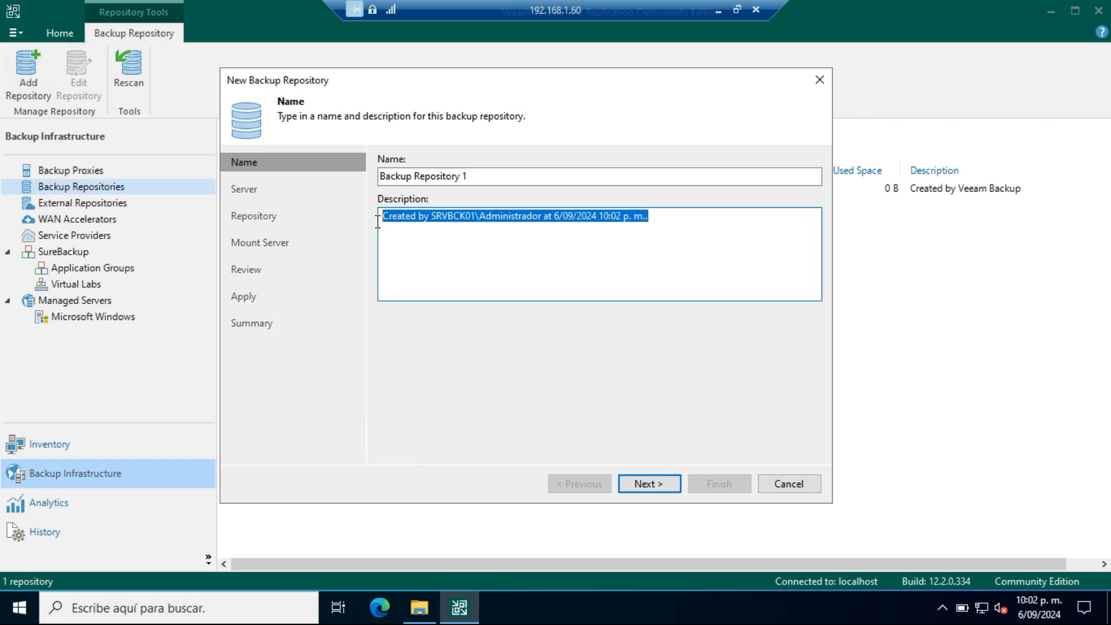
pyautogui.doubleClick(441, 216)
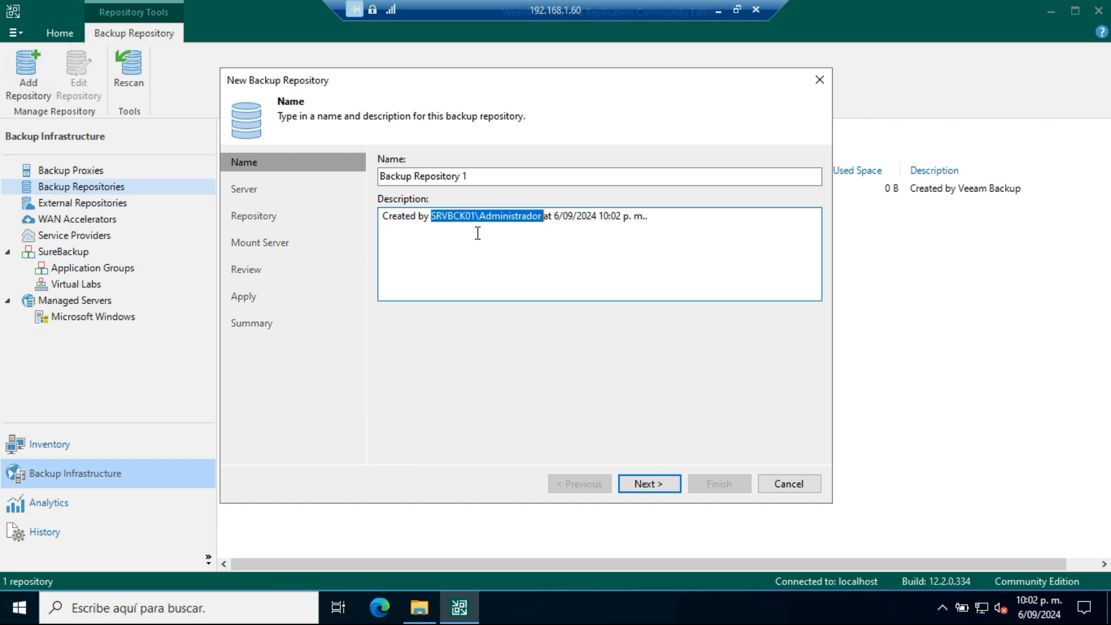
pyautogui.doubleClick(586, 219)
pyautogui.doubleClick(618, 214)
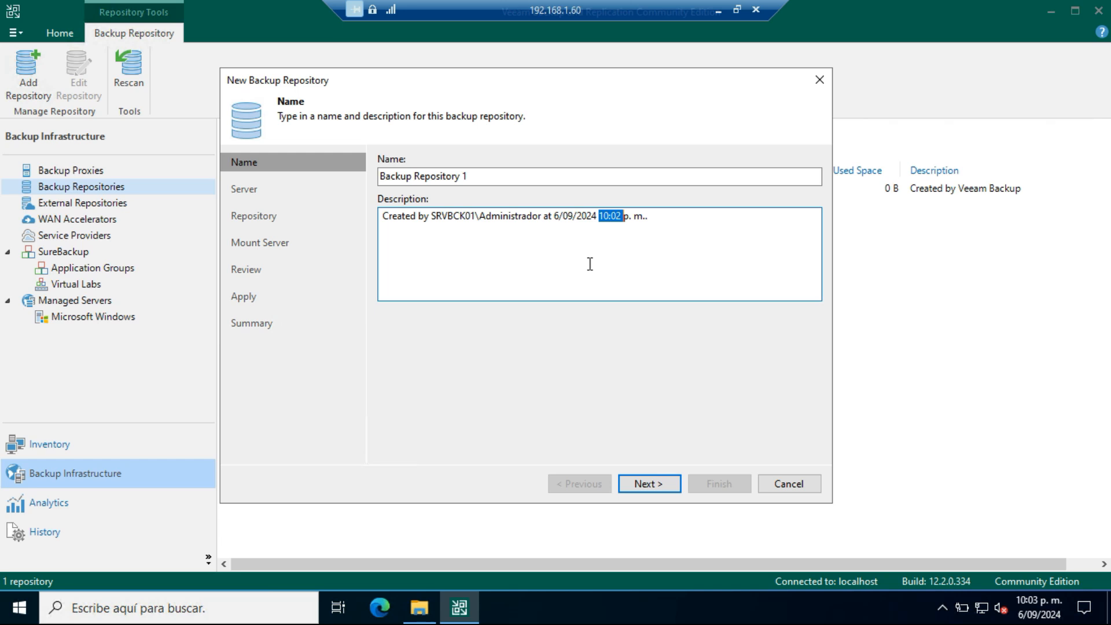
pyautogui.click(648, 484)
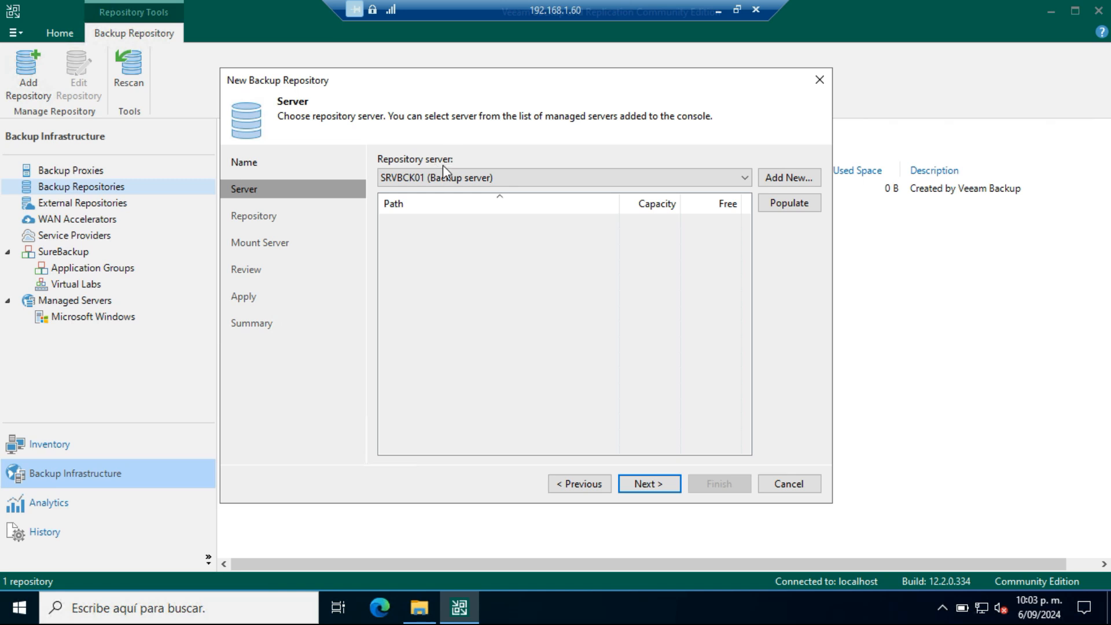
# Step: Populate the volumes of repository server SRVBCK01 and choose the E:\ volume for the repository
pyautogui.click(811, 204)
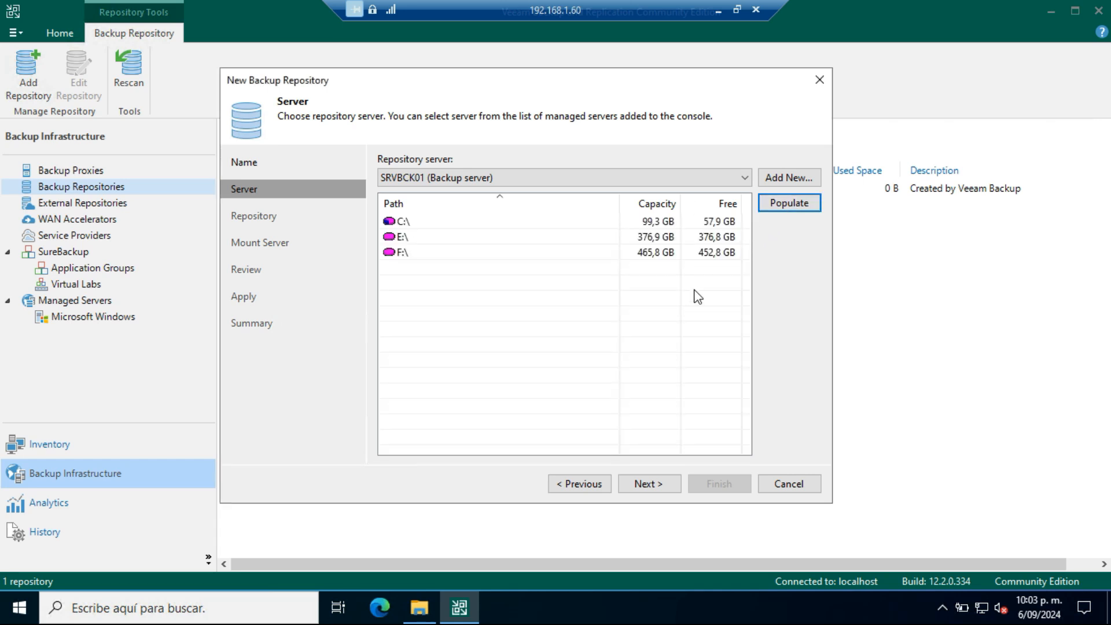
pyautogui.click(655, 254)
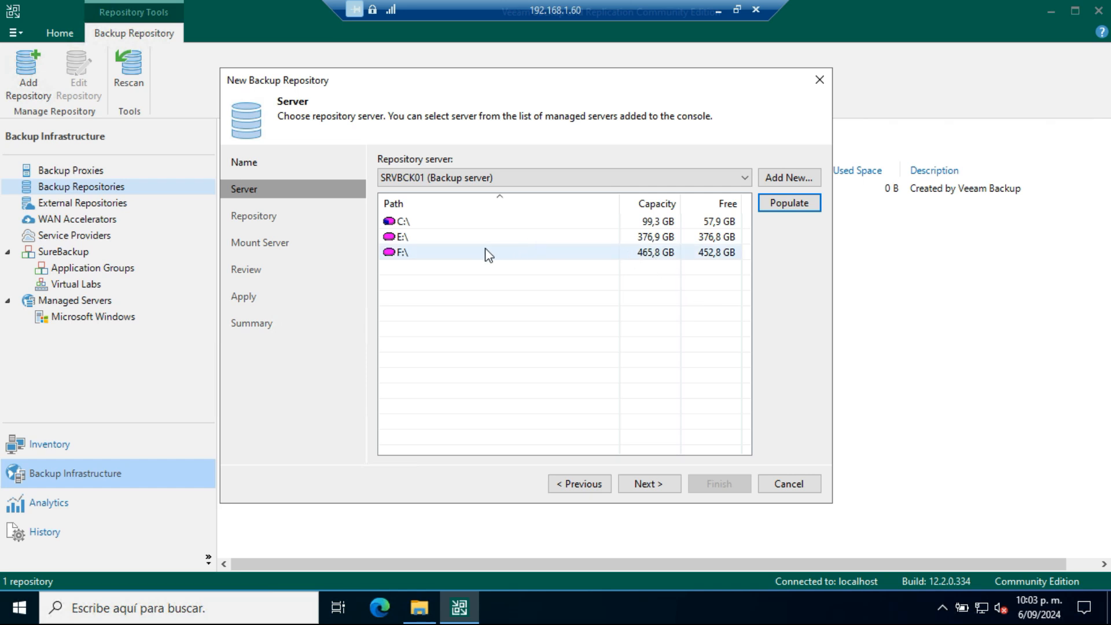
pyautogui.click(396, 238)
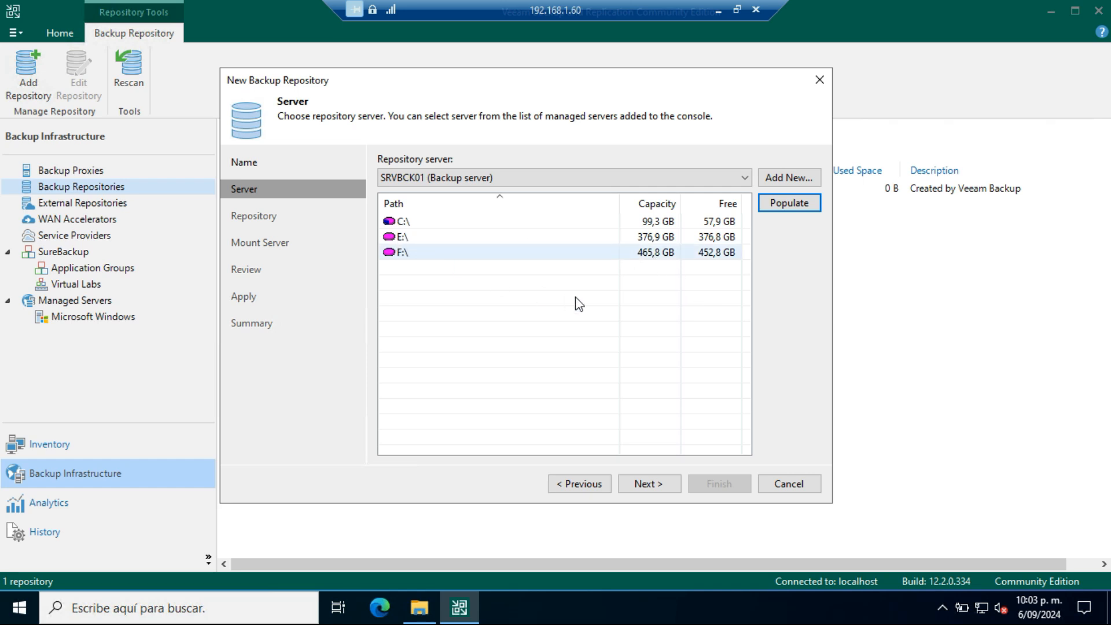
pyautogui.click(659, 482)
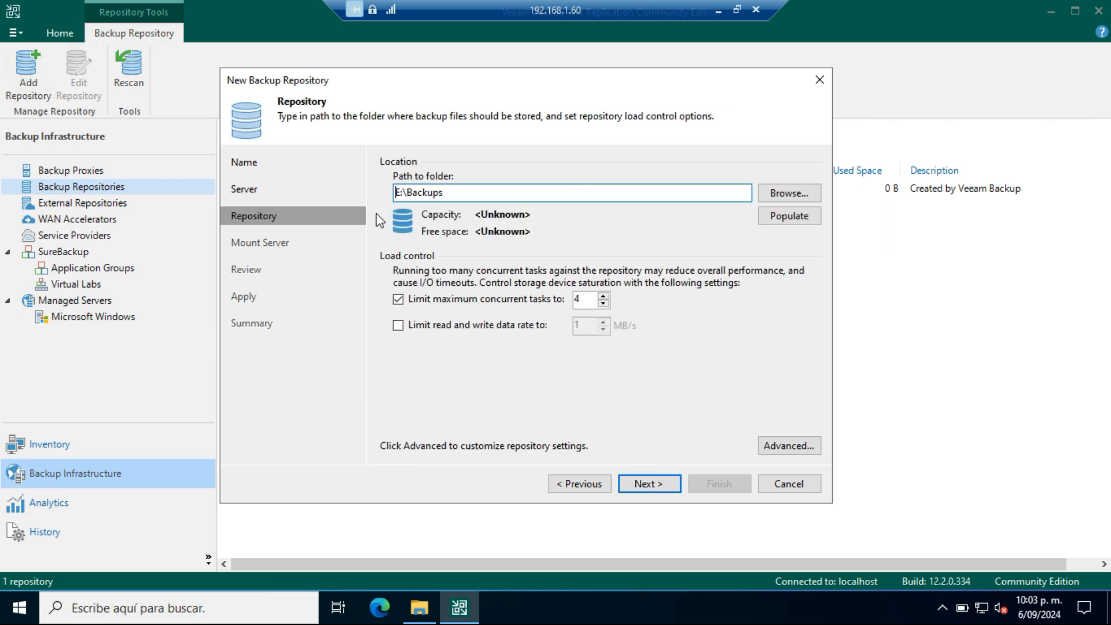
# Step: Keep E:\Backups as the repository folder, populate its capacity, limit concurrent tasks to 6, and proceed without a ReFS volume
pyautogui.moveTo(395, 192); pyautogui.dragTo(479, 194)
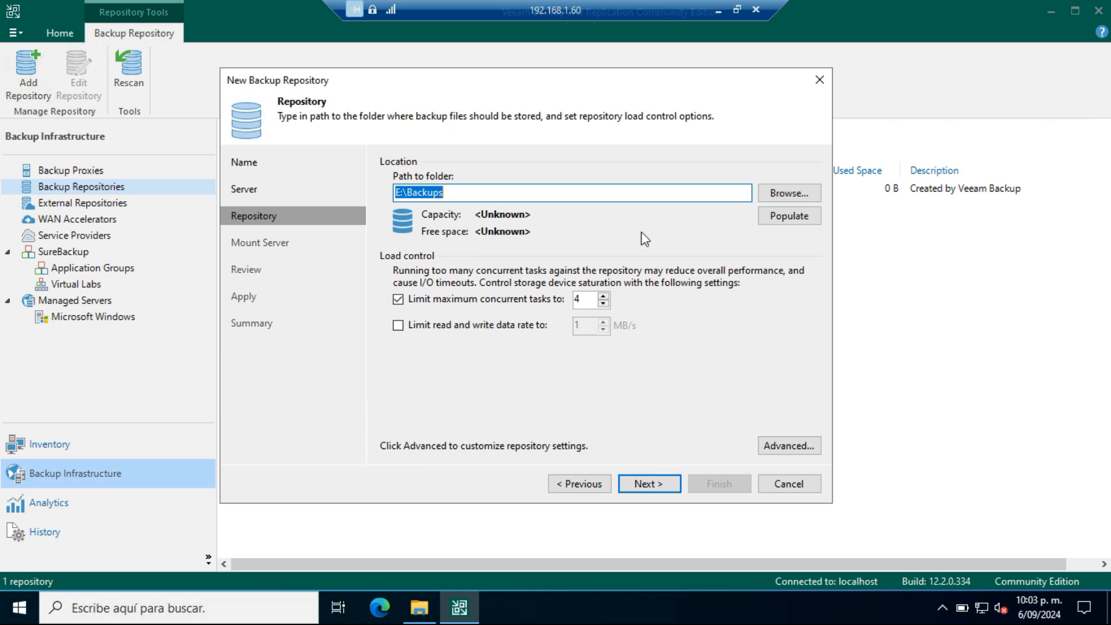
pyautogui.click(789, 216)
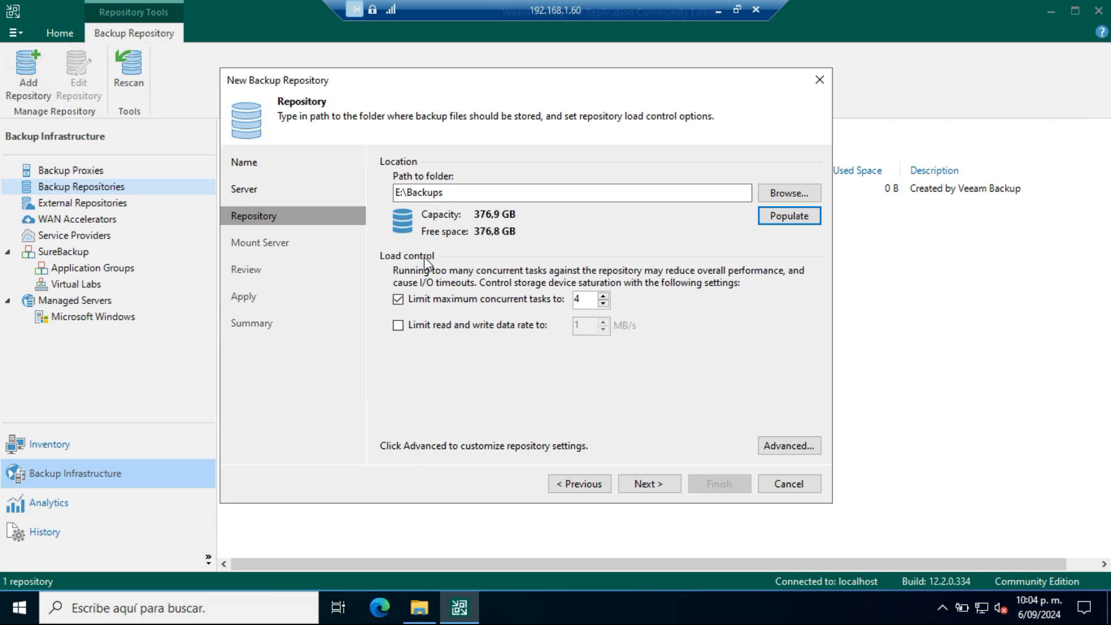
pyautogui.doubleClick(578, 300)
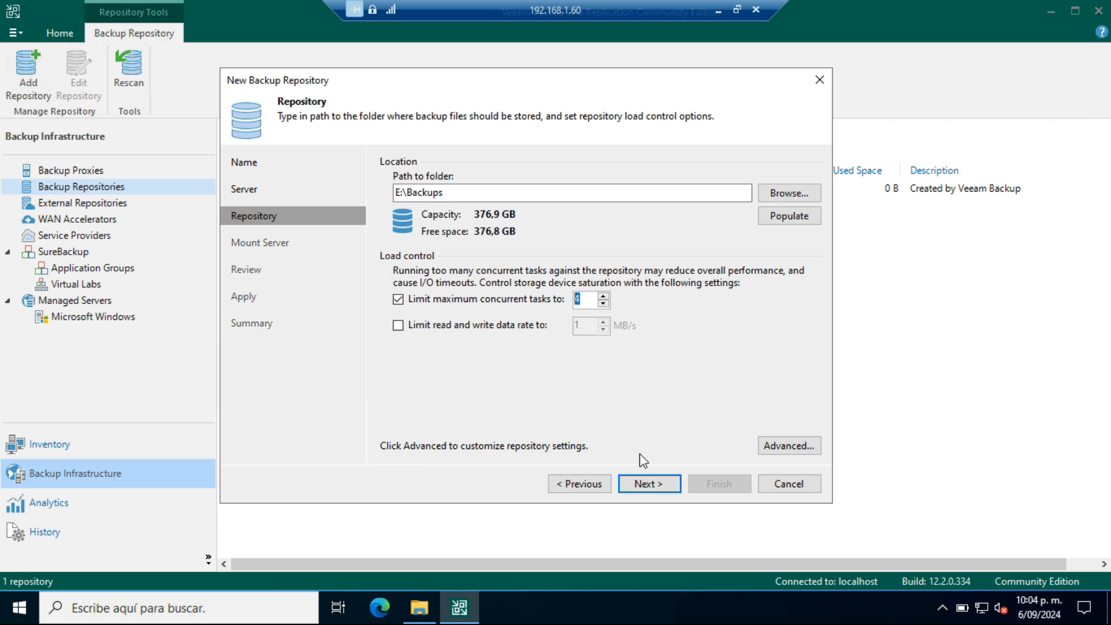
pyautogui.write('6')
pyautogui.click(656, 488)
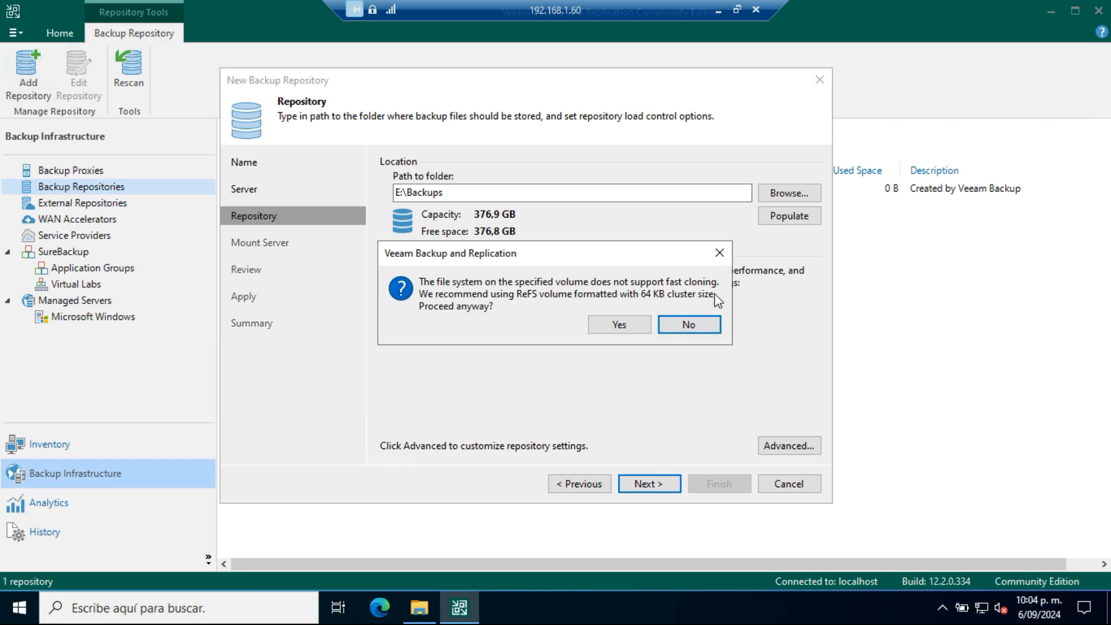
pyautogui.click(637, 326)
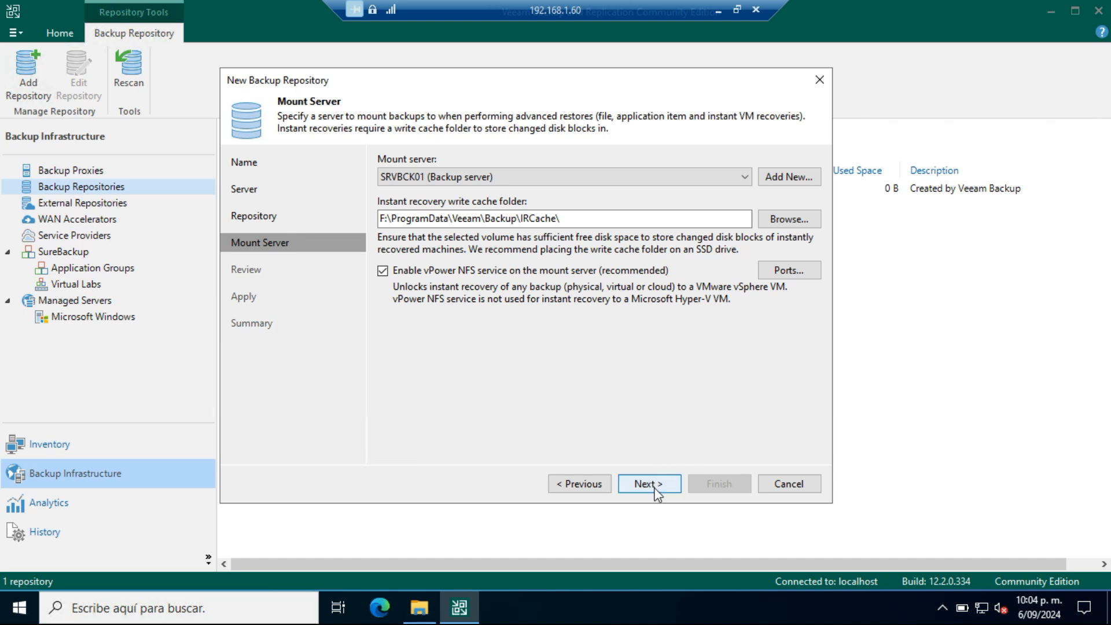
# Step: Create the repository with the default mount server settings and change the configuration backup location to it
pyautogui.click(681, 486)
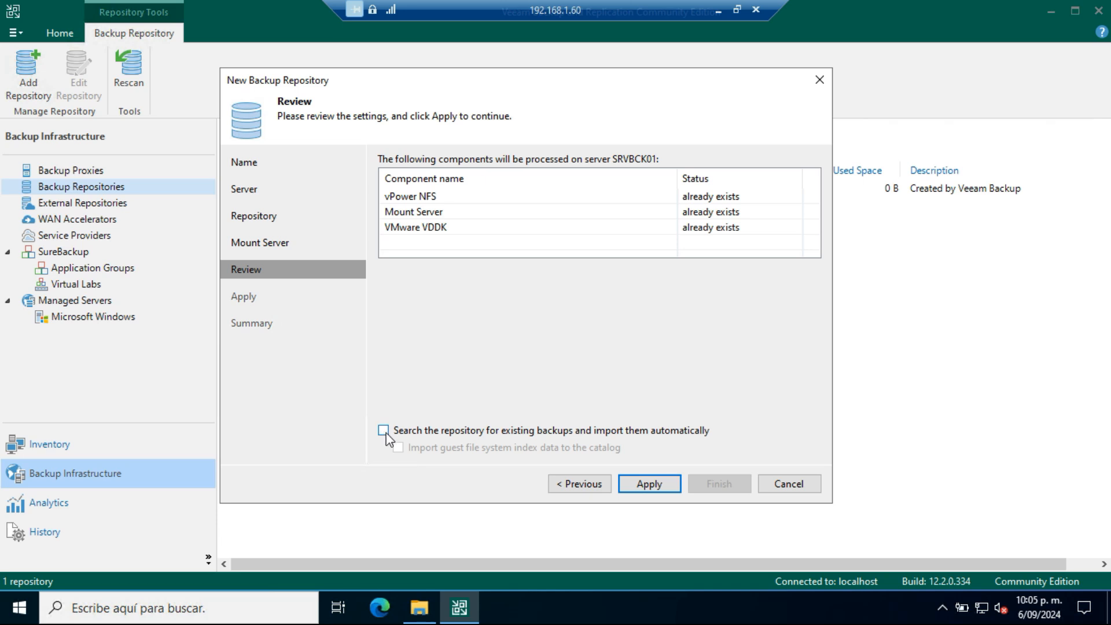
pyautogui.click(645, 481)
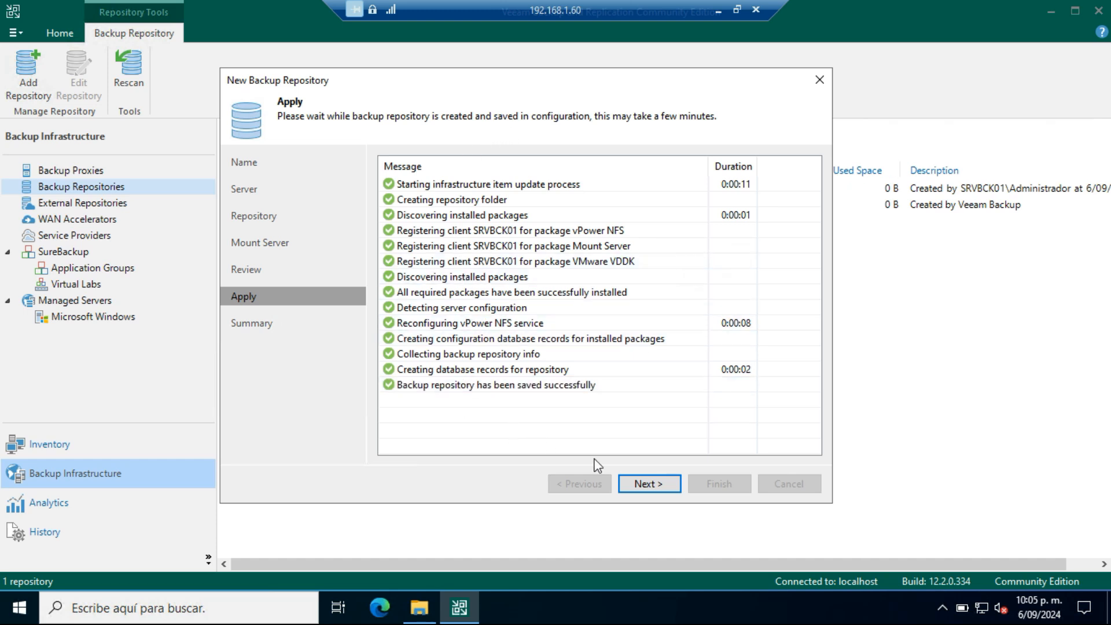
pyautogui.click(648, 484)
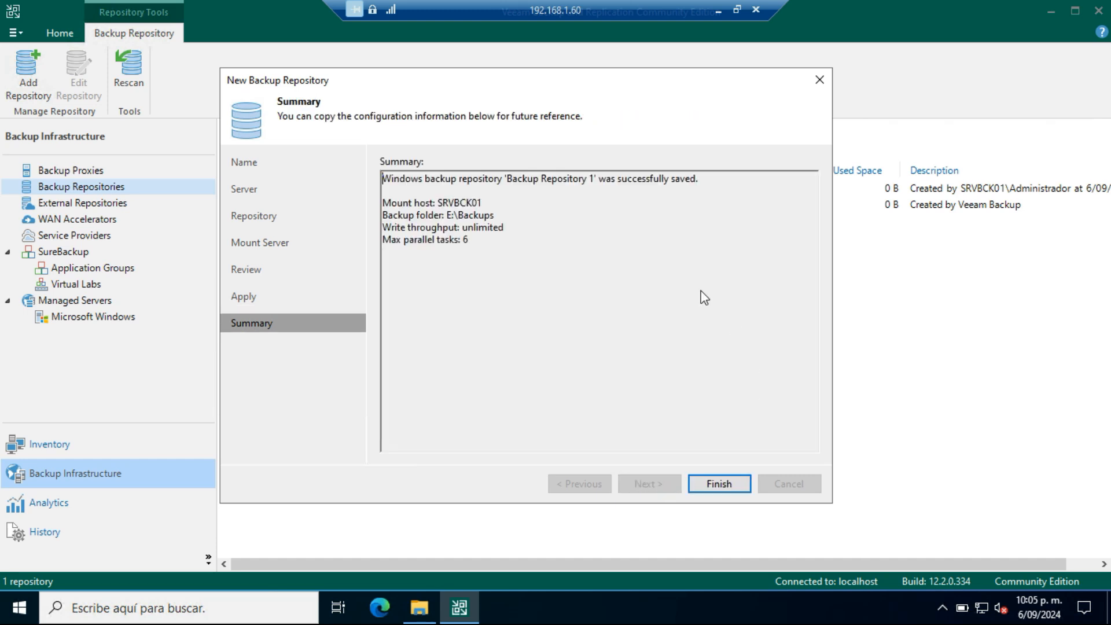
pyautogui.click(739, 485)
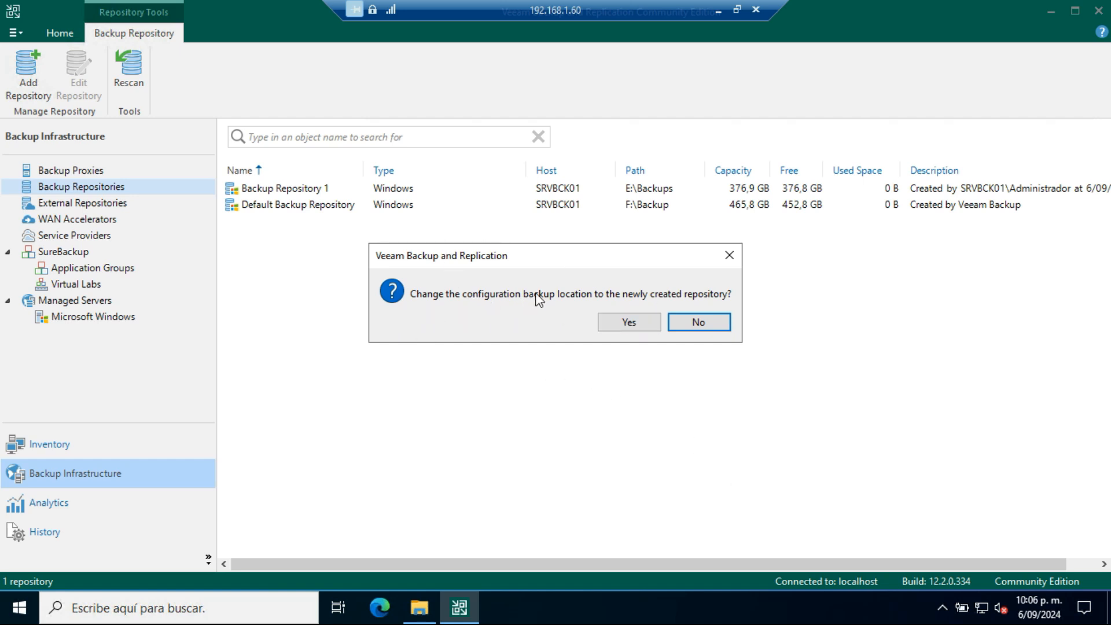
pyautogui.click(617, 320)
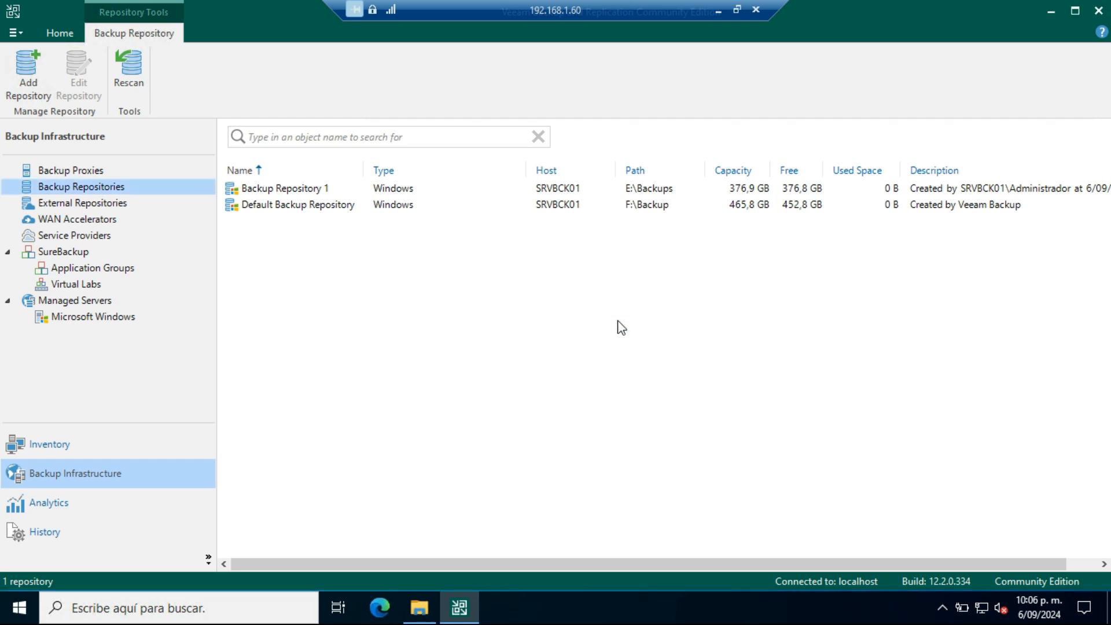
# Step: Remove the Default Backup Repository stored in F:\Backup from the repository list
pyautogui.click(277, 206)
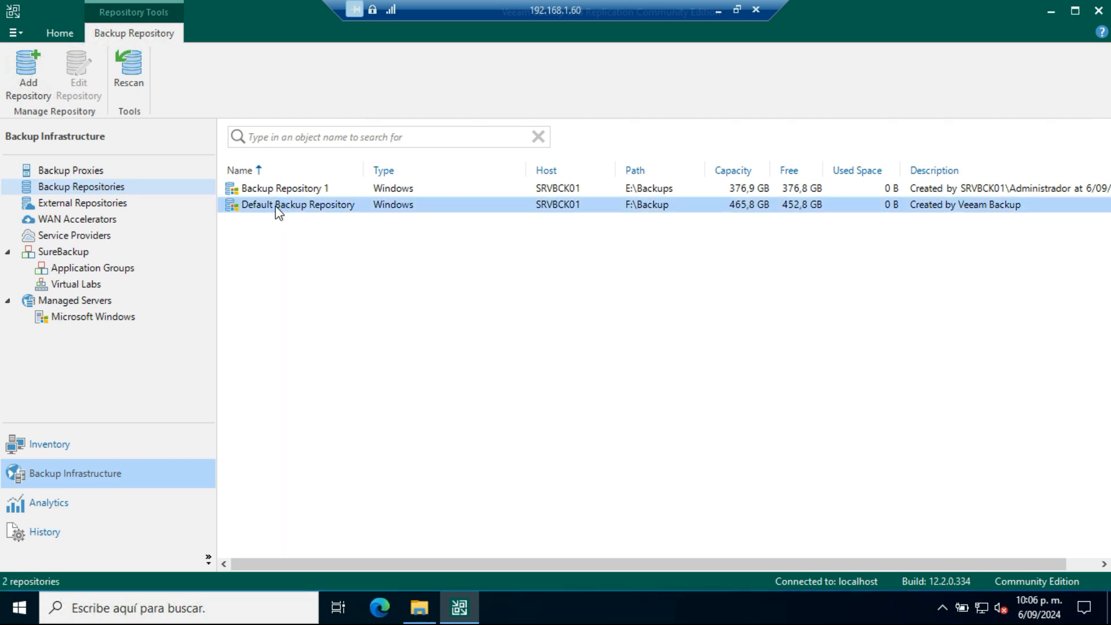
pyautogui.rightClick(278, 210)
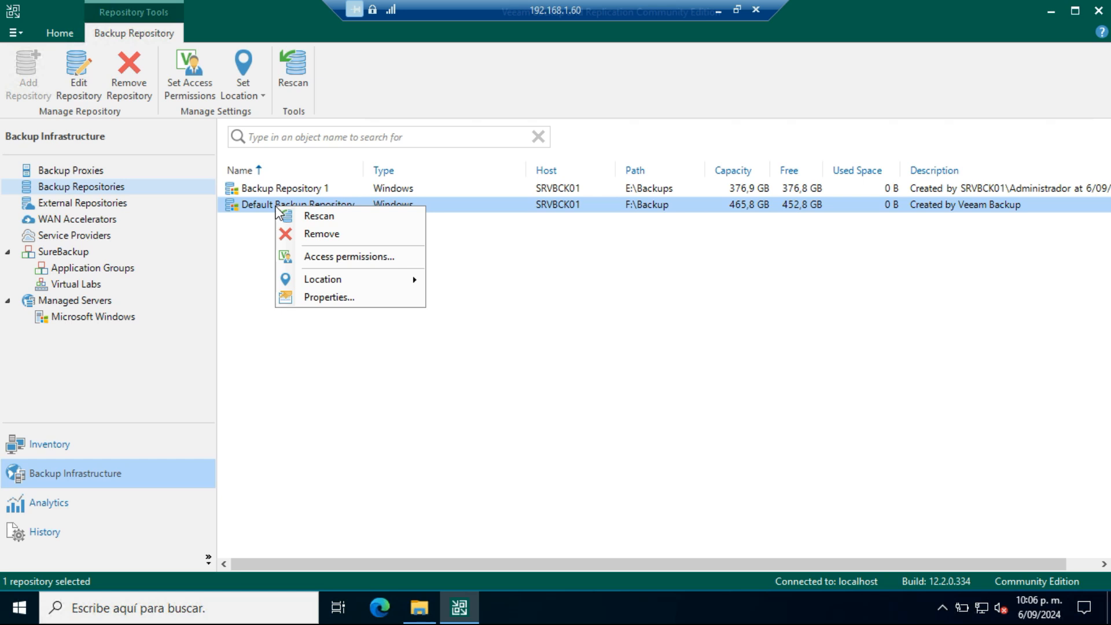
pyautogui.click(324, 234)
pyautogui.click(550, 323)
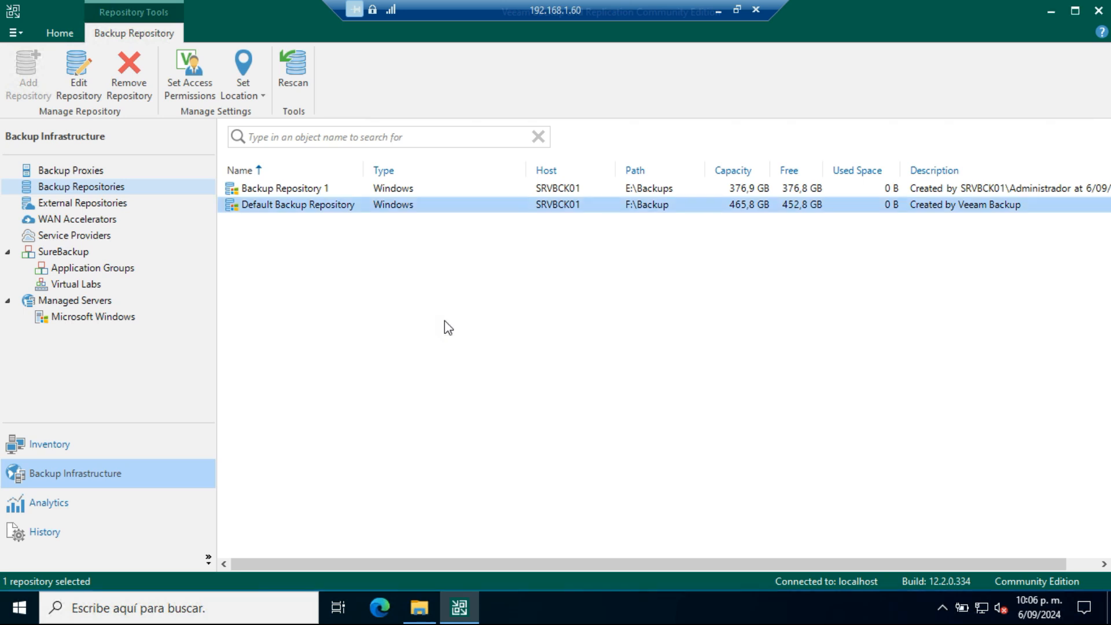
# Step: Start adding a Proxmox VE server to the virtual infrastructure inventory with the address 192.168.1.50
pyautogui.click(57, 443)
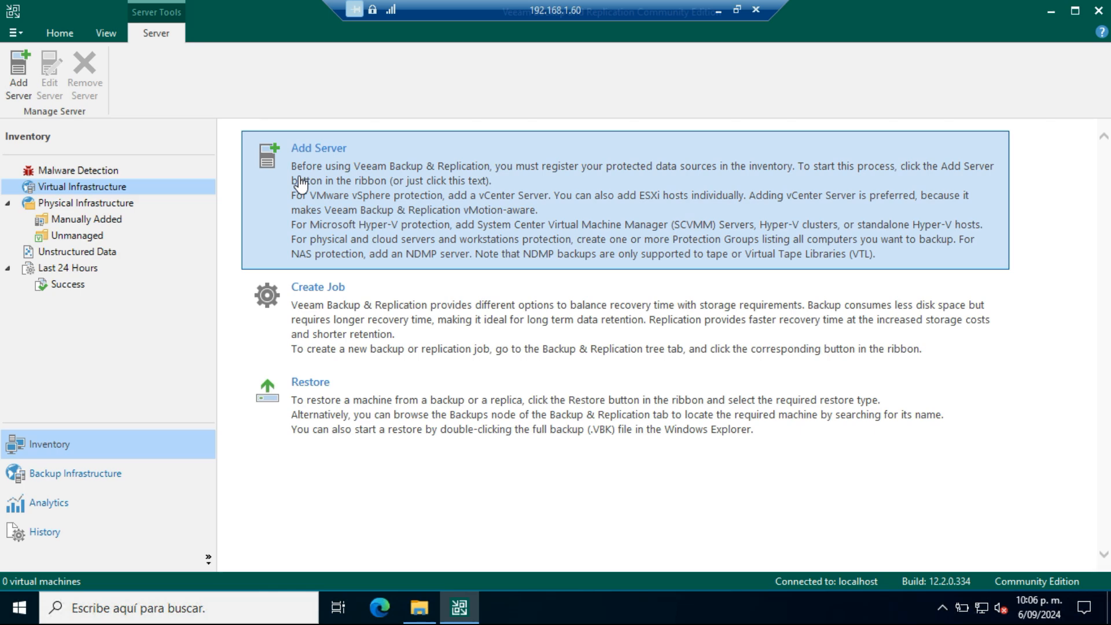
pyautogui.click(336, 166)
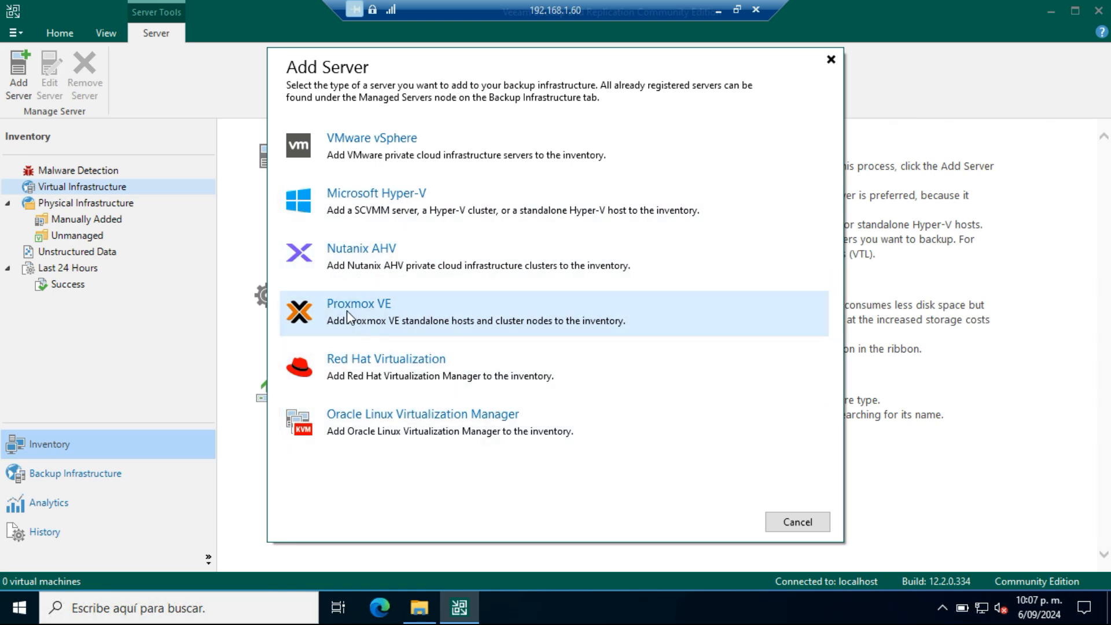
pyautogui.click(346, 310)
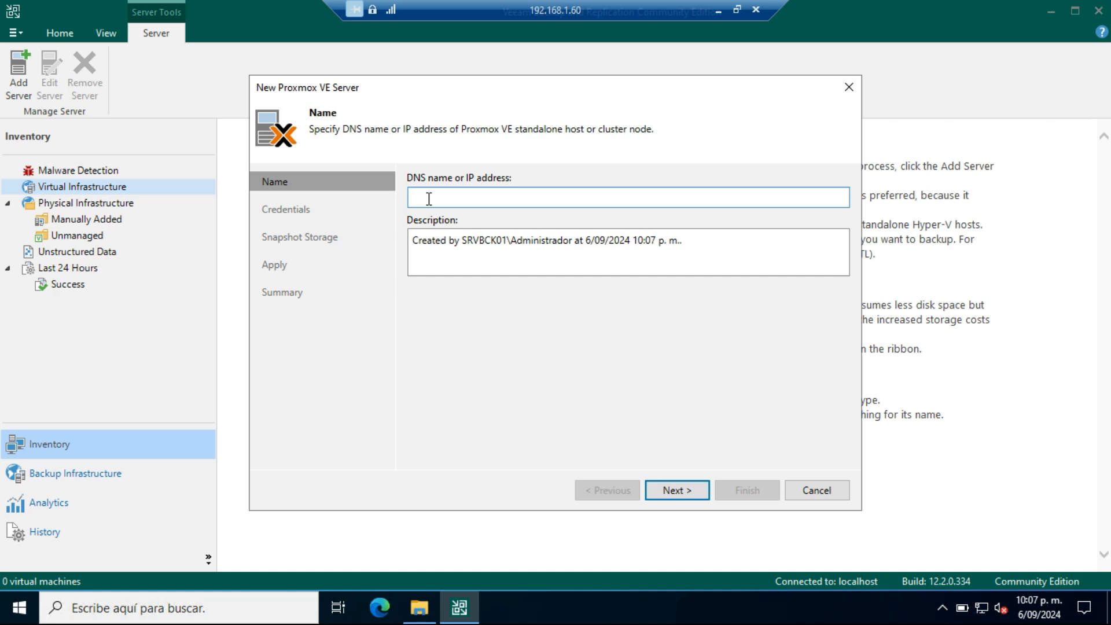
pyautogui.write('192.168')
pyautogui.write('1.1')
pyautogui.press('BackSpace')
pyautogui.write('50')
pyautogui.click(684, 492)
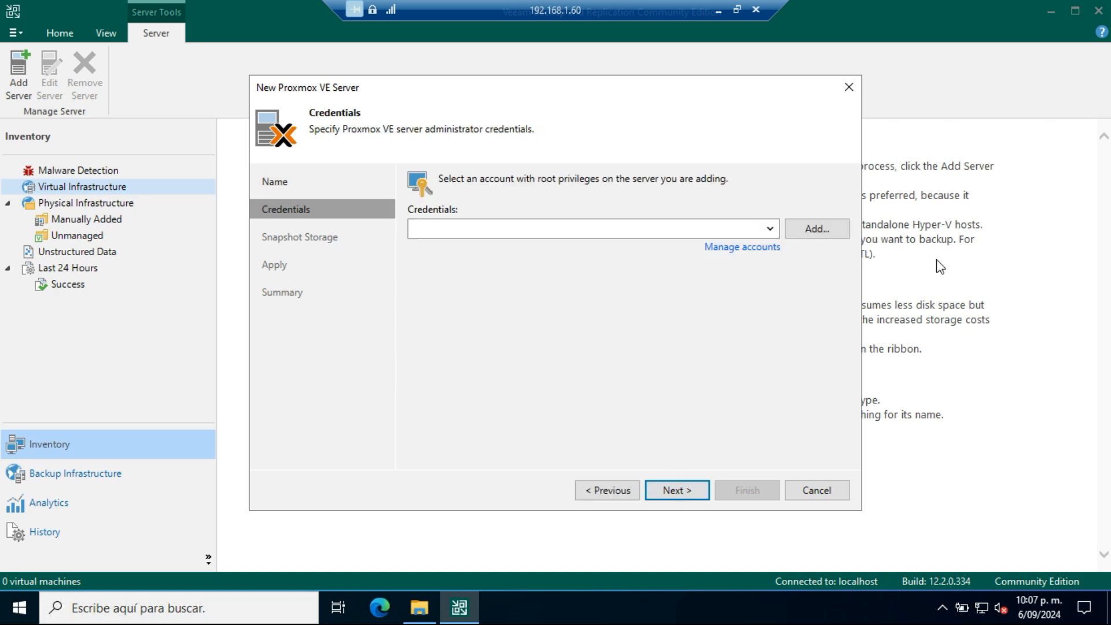
# Step: Add root credentials with the account password for the Proxmox VE server and trust its SSH key fingerprint
pyautogui.click(818, 235)
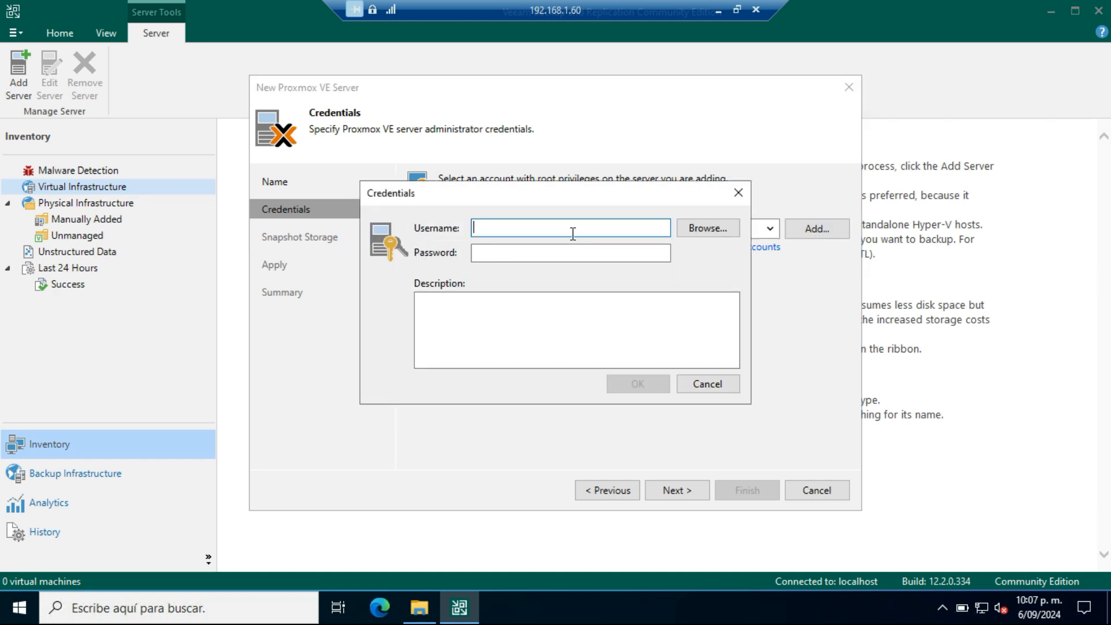
pyautogui.write('root')
pyautogui.click(506, 255)
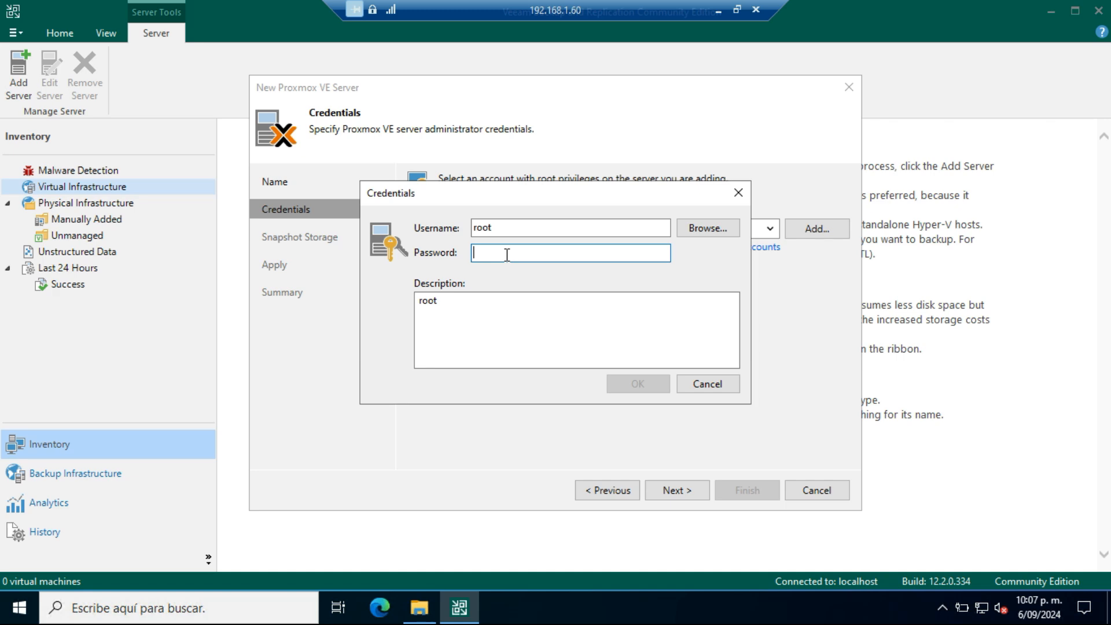
pyautogui.write('*******')
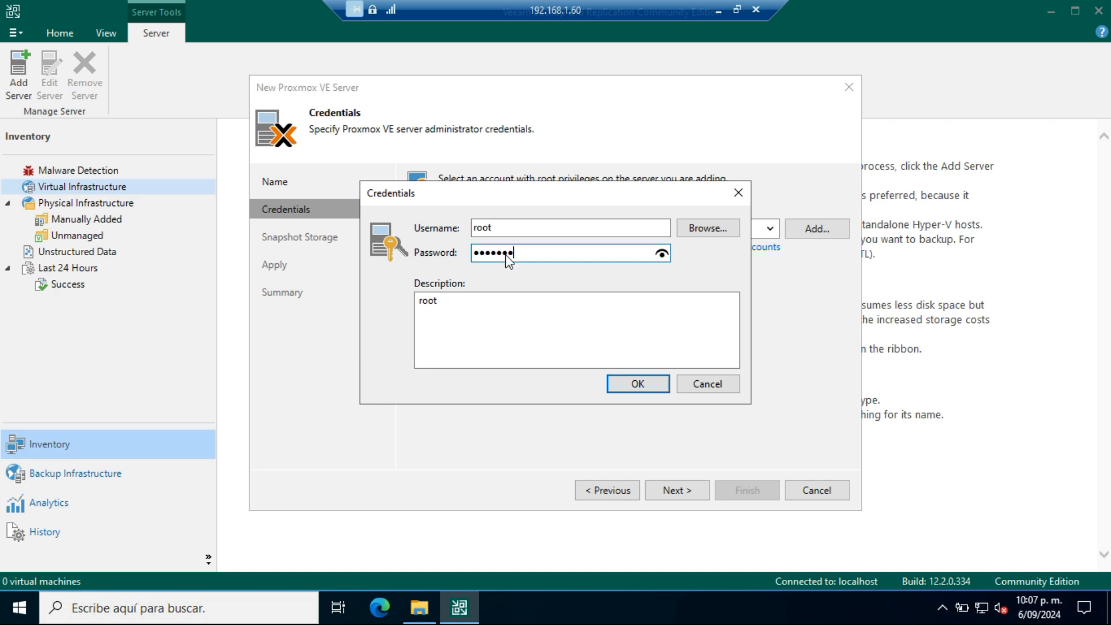
pyautogui.write('***')
pyautogui.click(637, 385)
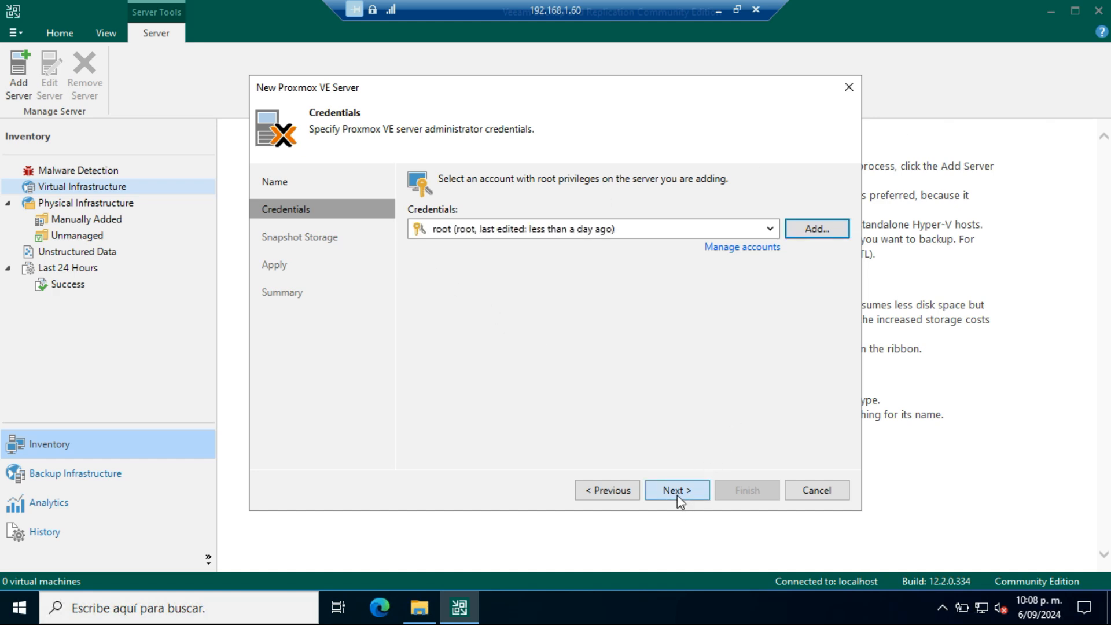
pyautogui.click(702, 491)
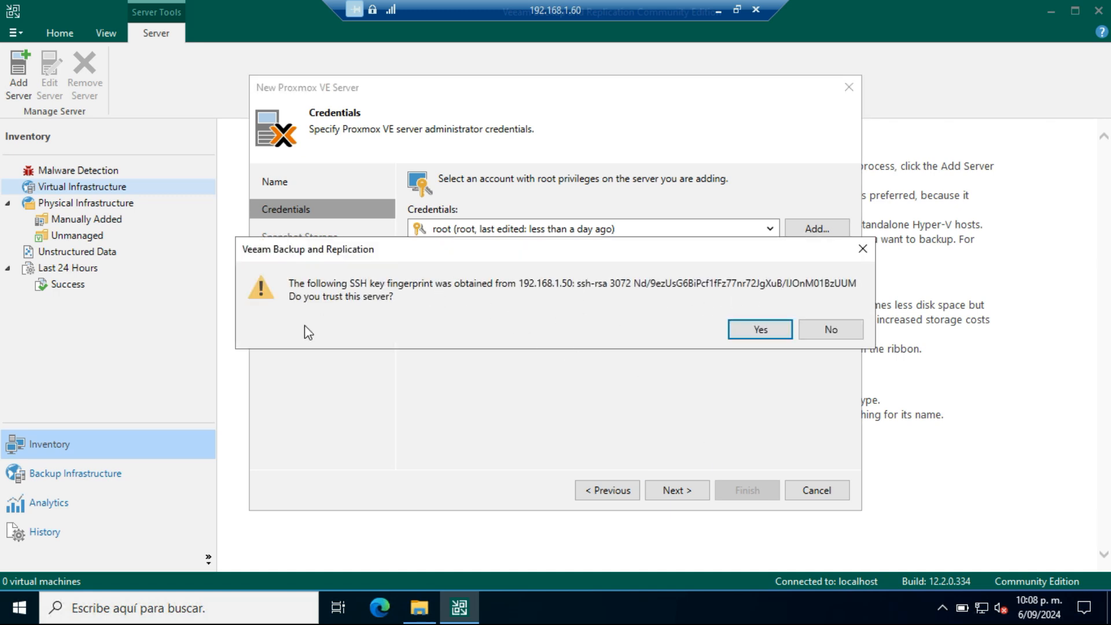
pyautogui.moveTo(581, 283); pyautogui.dragTo(603, 285)
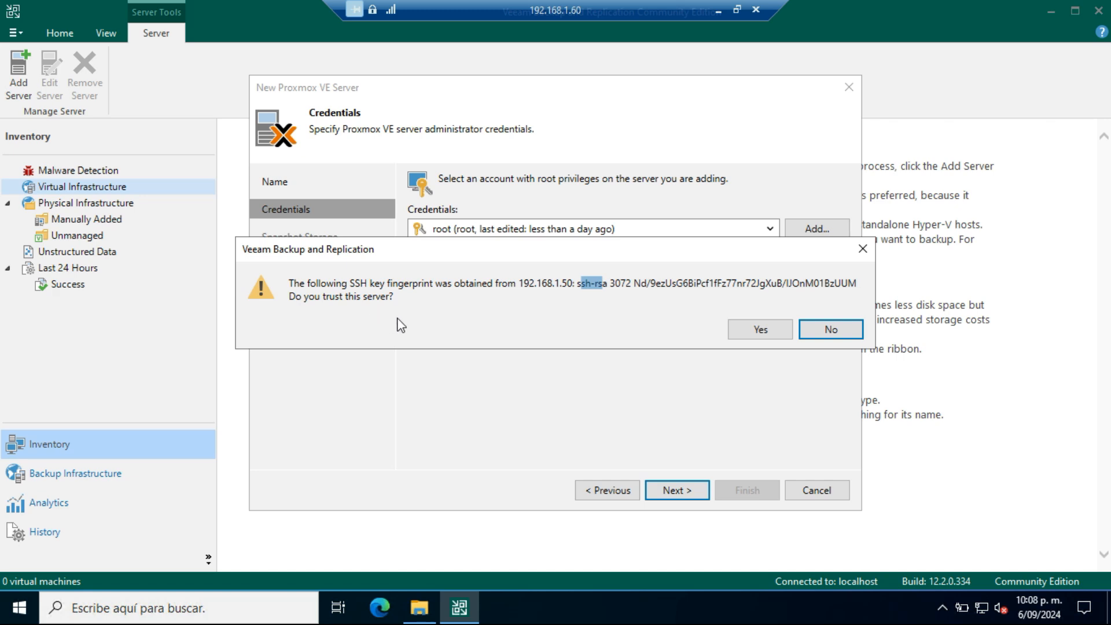
pyautogui.click(761, 329)
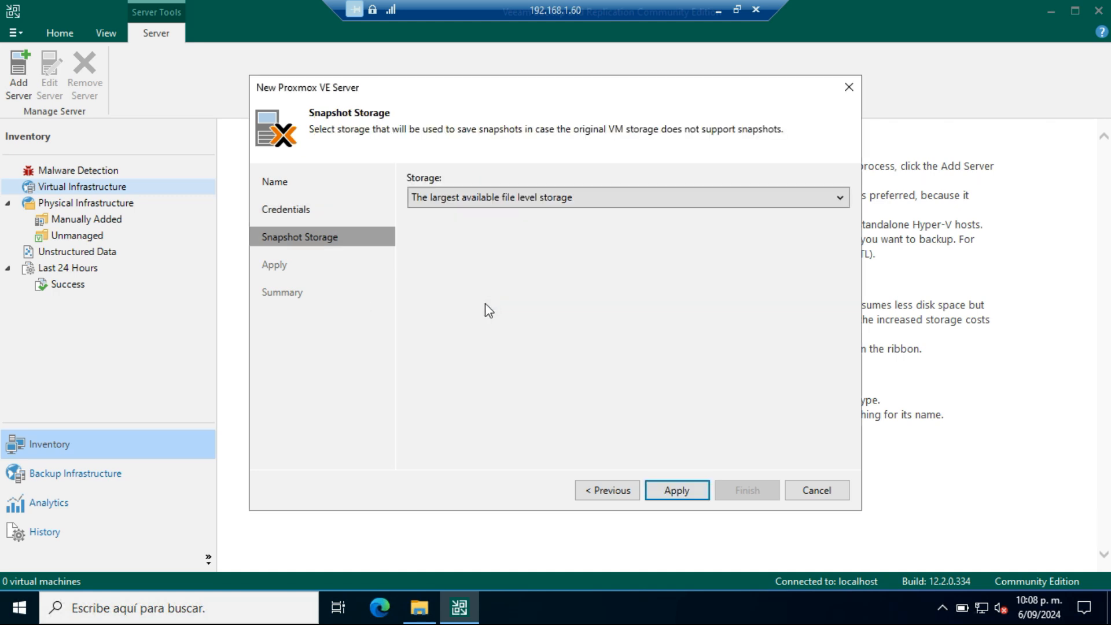
# Step: Keep the largest available file level storage for snapshots, apply the settings and finish registering the Proxmox VE server
pyautogui.click(636, 205)
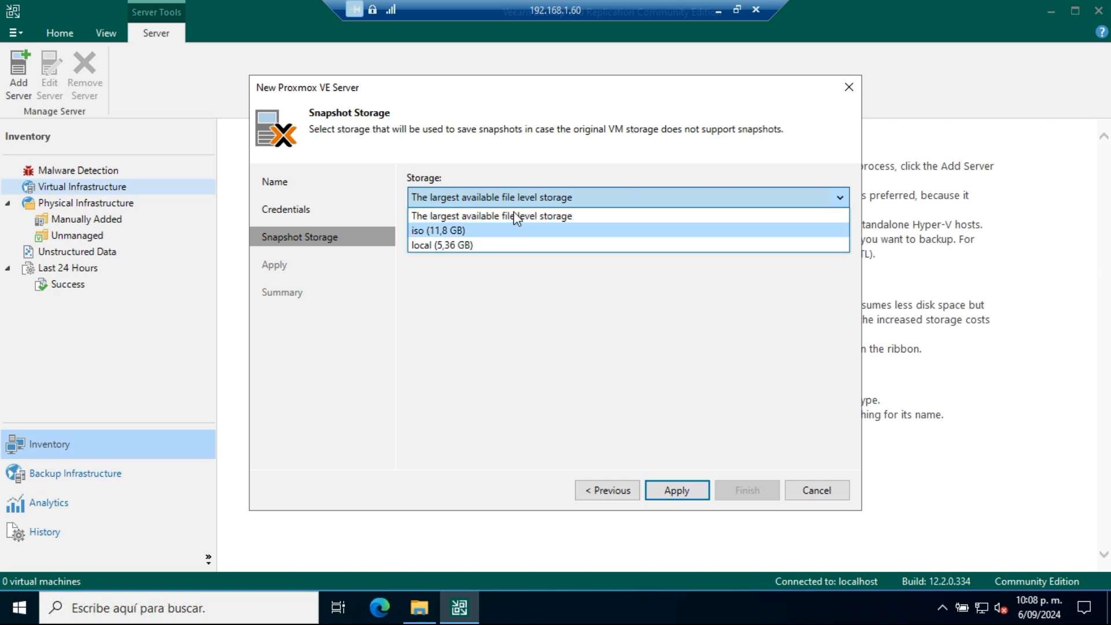
pyautogui.click(507, 322)
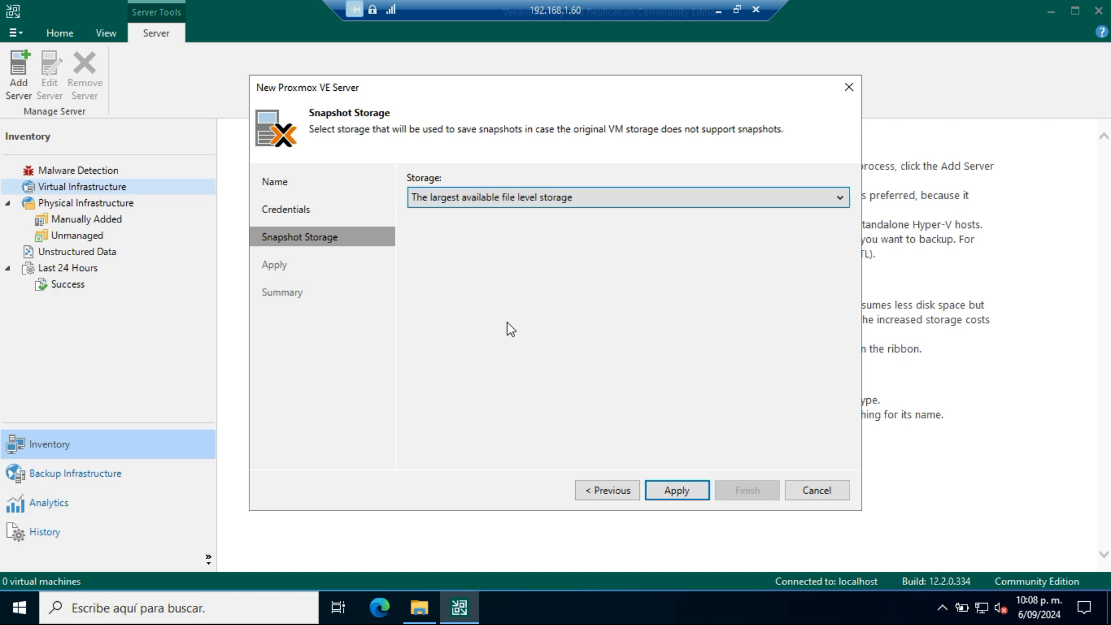
pyautogui.click(687, 493)
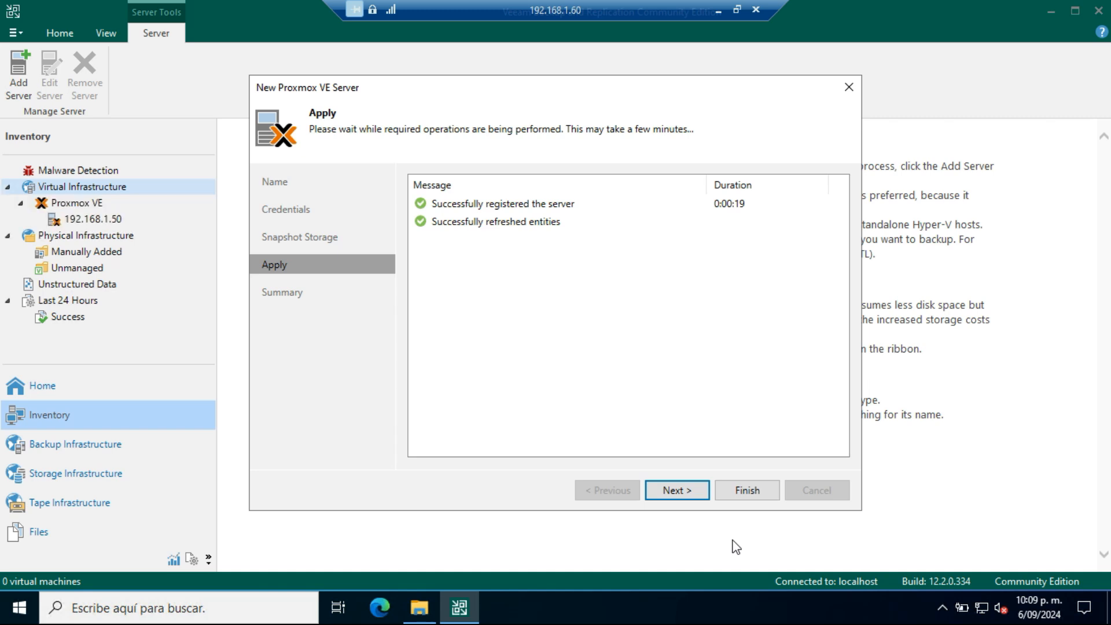
pyautogui.click(670, 490)
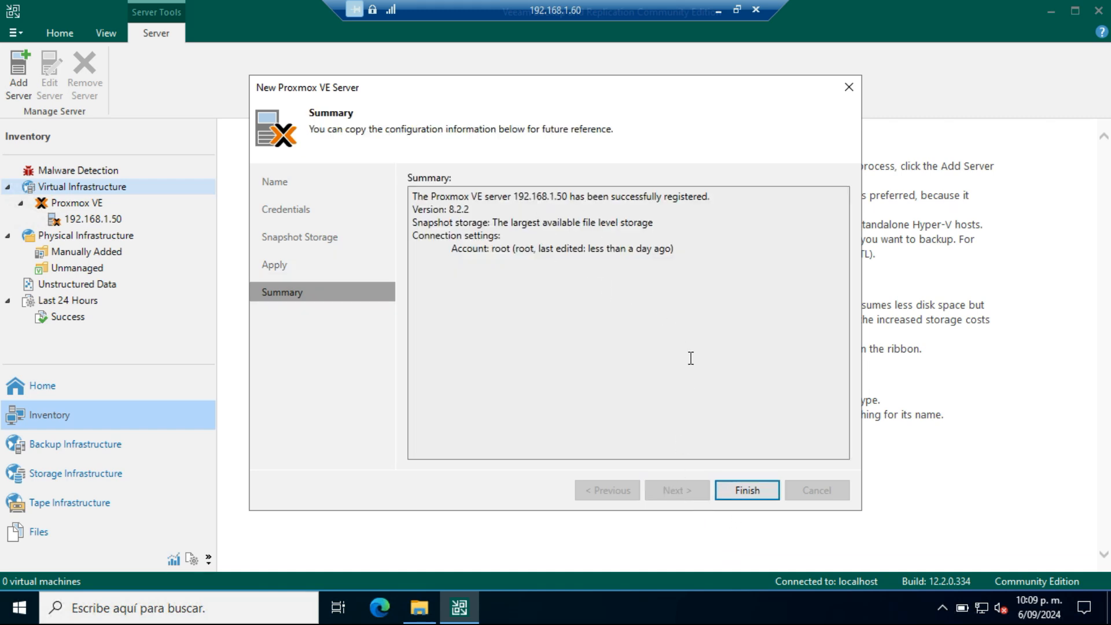
pyautogui.click(751, 490)
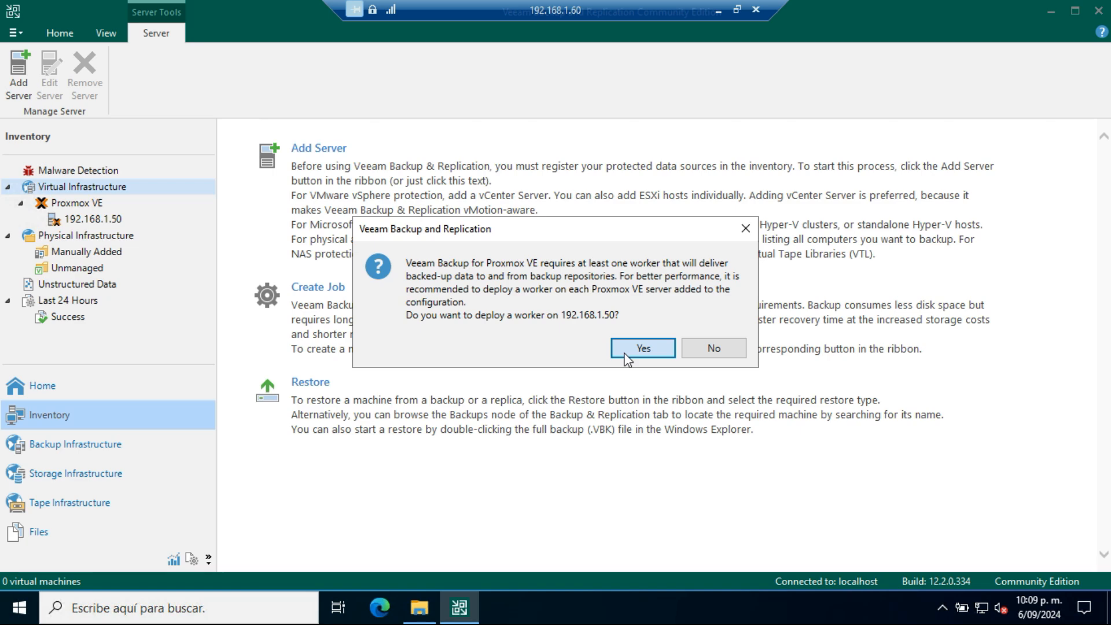
# Step: Agree to deploy a worker on 192.168.1.50 and name its virtual machine veeam-worker
pyautogui.click(642, 348)
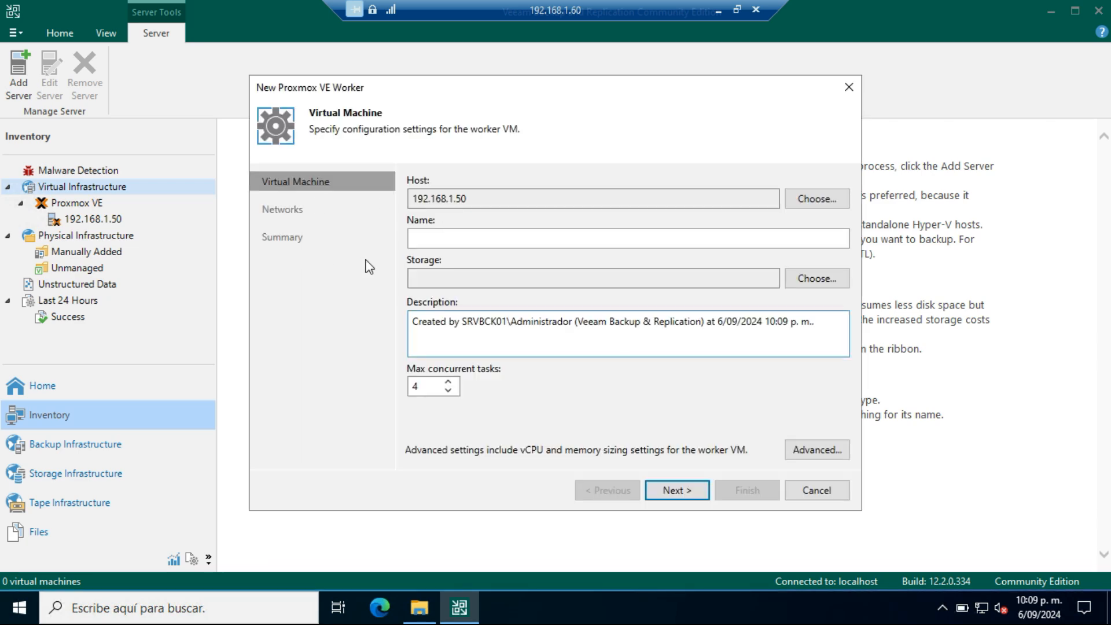
pyautogui.click(460, 234)
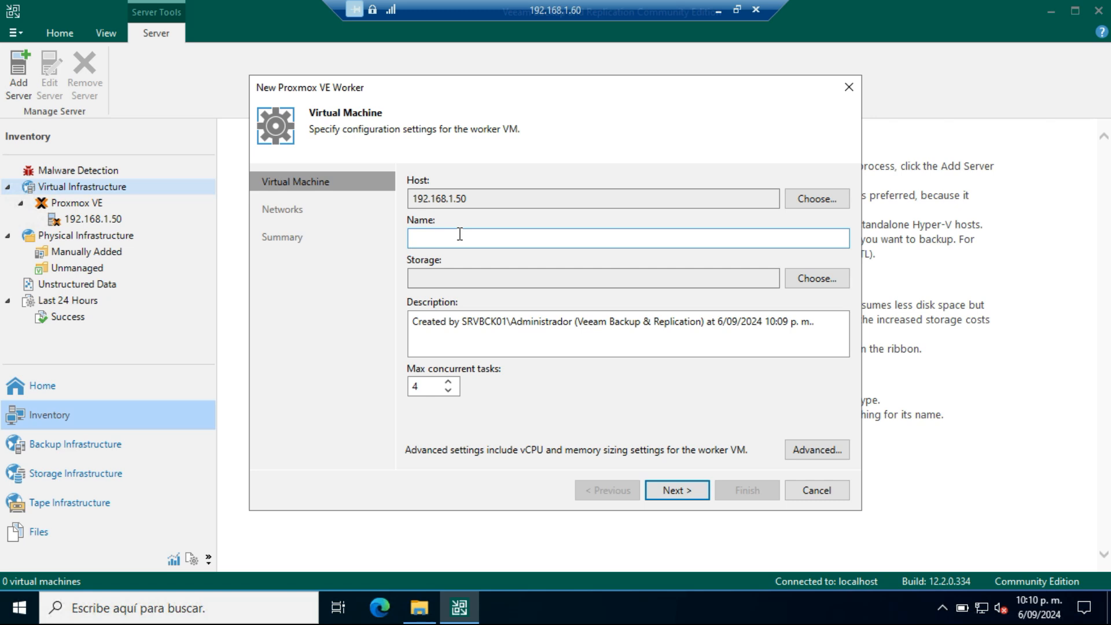
pyautogui.write('Vee')
pyautogui.press('BackSpace')
pyautogui.press('BackSpace')
pyautogui.press('BackSpace')
pyautogui.write('veeam-worker')
# Step: Choose ThinPool2 as the worker's storage and set its maximum concurrent tasks to 6
pyautogui.click(814, 276)
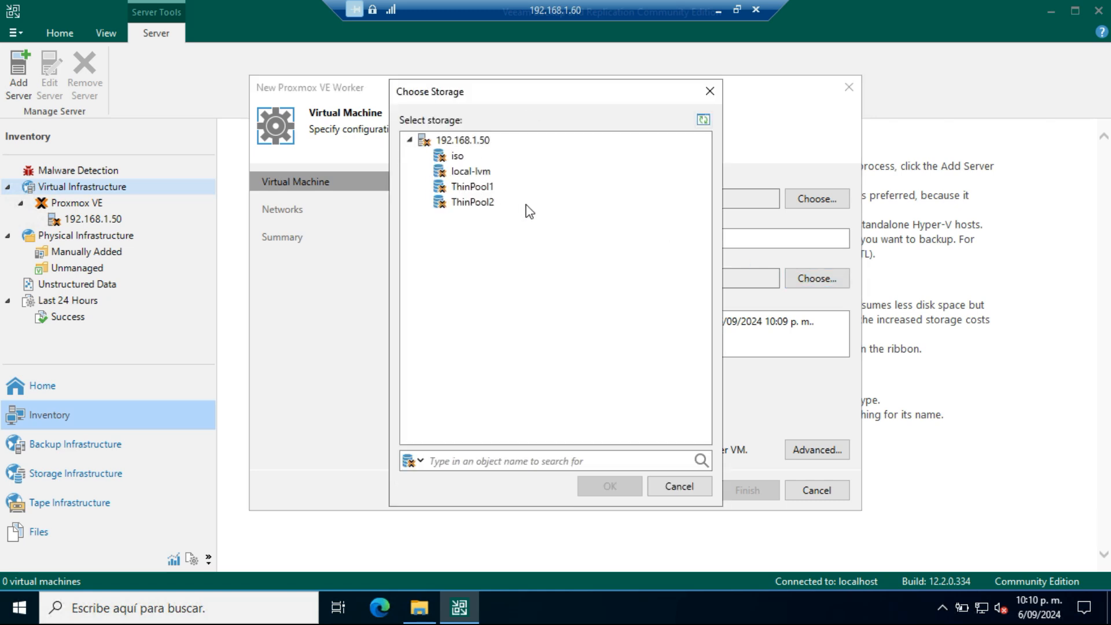
pyautogui.click(463, 204)
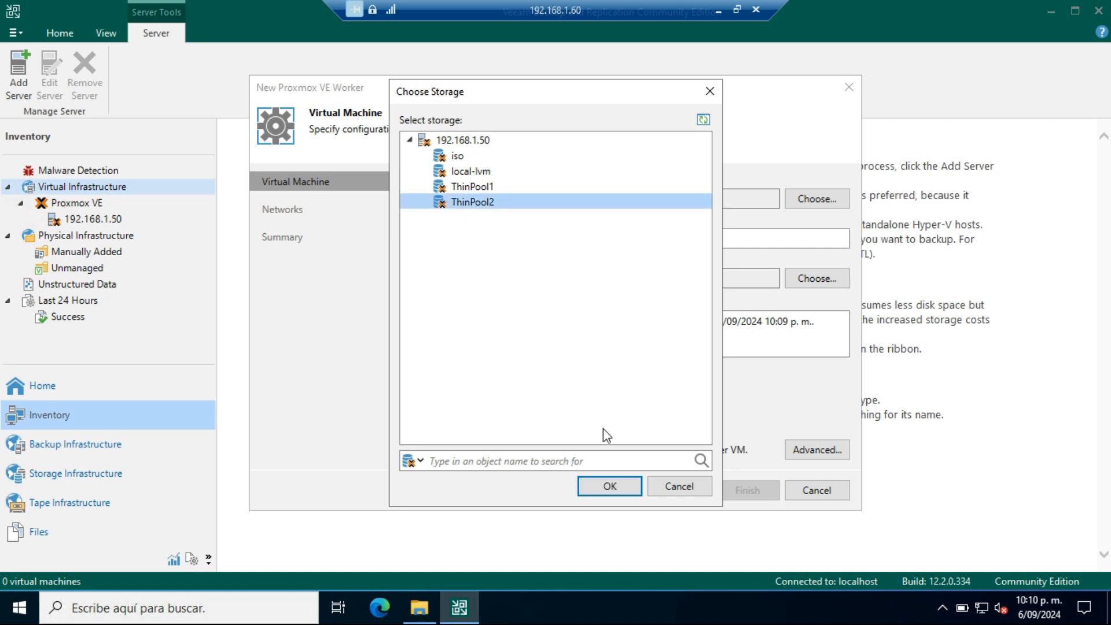
pyautogui.click(602, 489)
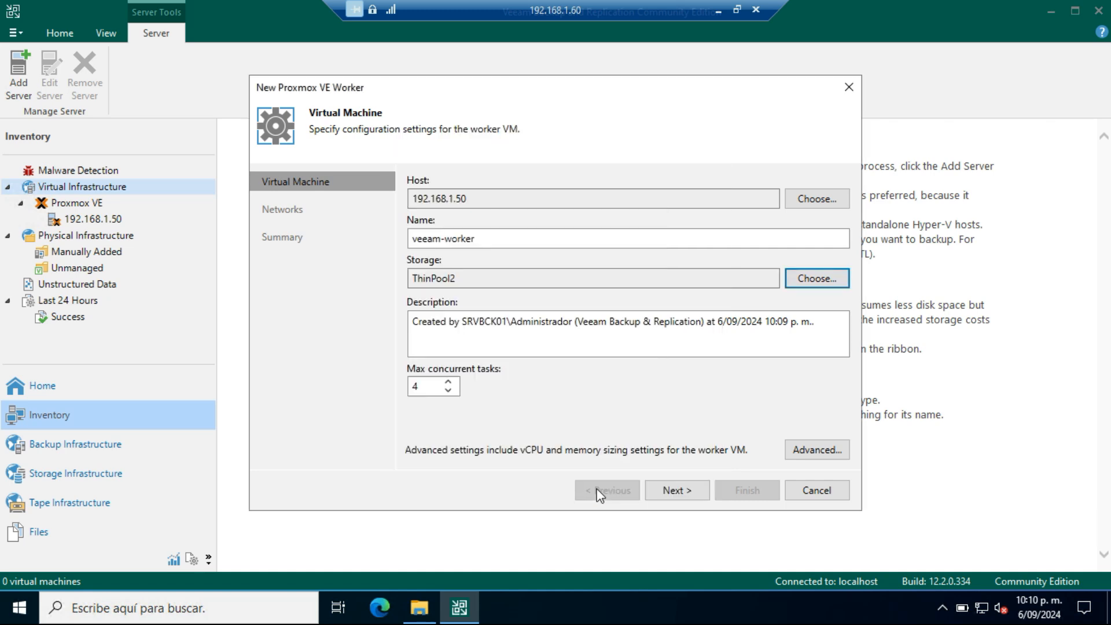
pyautogui.click(433, 385)
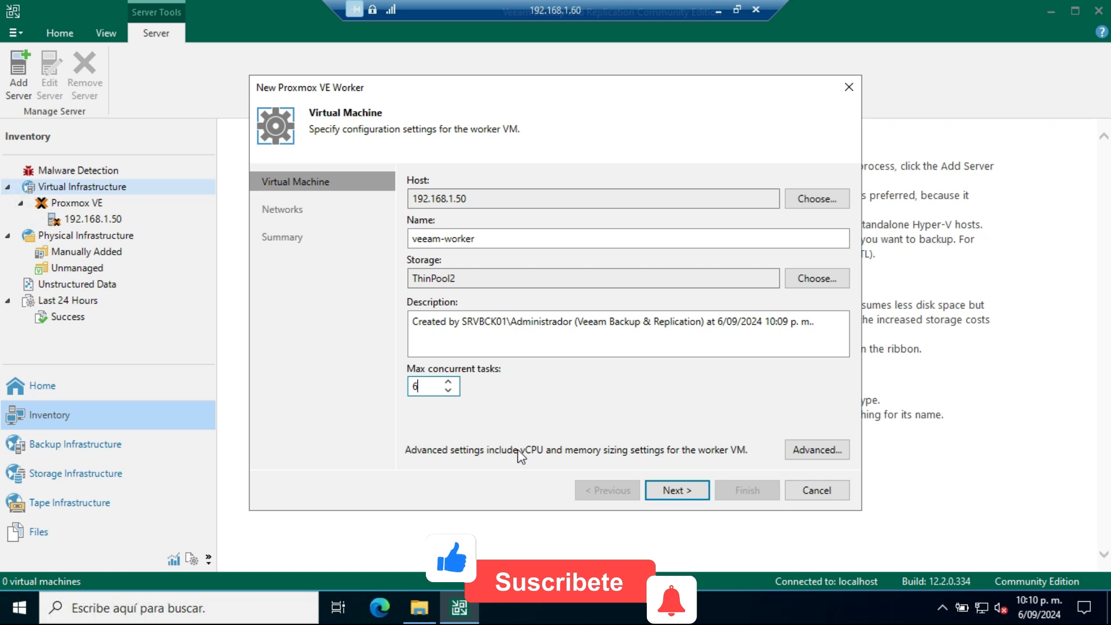
pyautogui.click(671, 486)
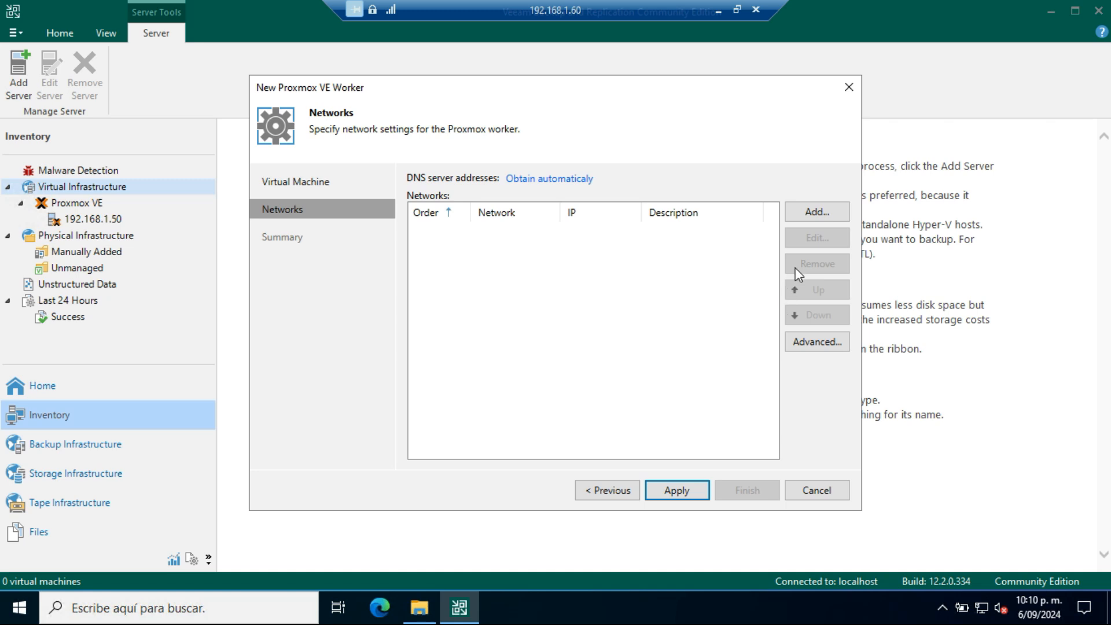
# Step: Add network vmbr0 with automatic IP addressing to the worker and finish its setup with the configuration test enabled
pyautogui.click(828, 216)
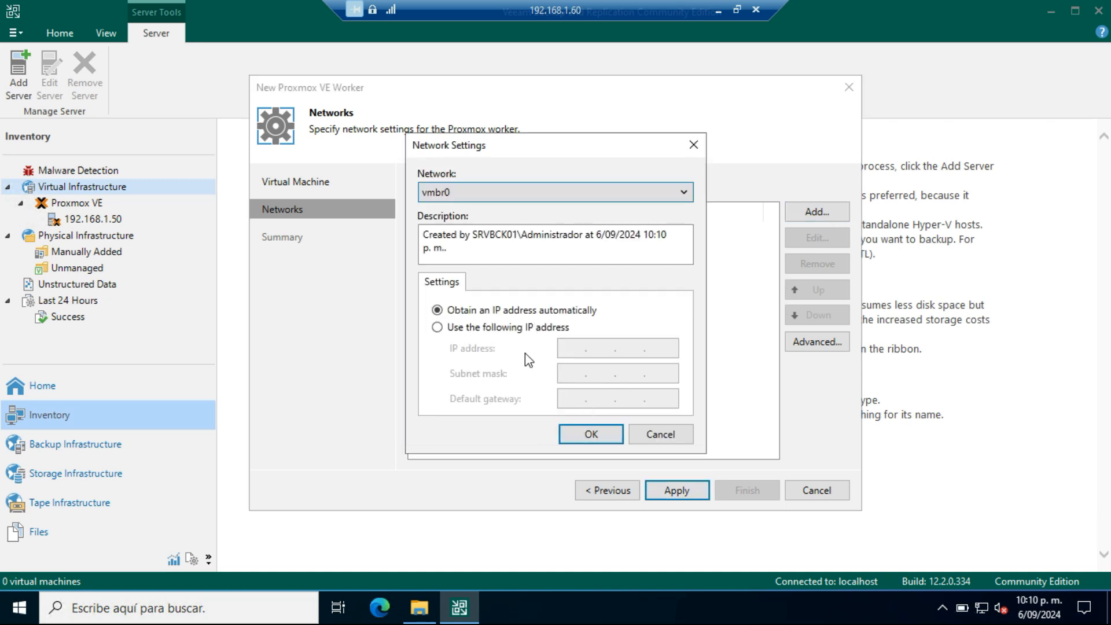
pyautogui.click(603, 443)
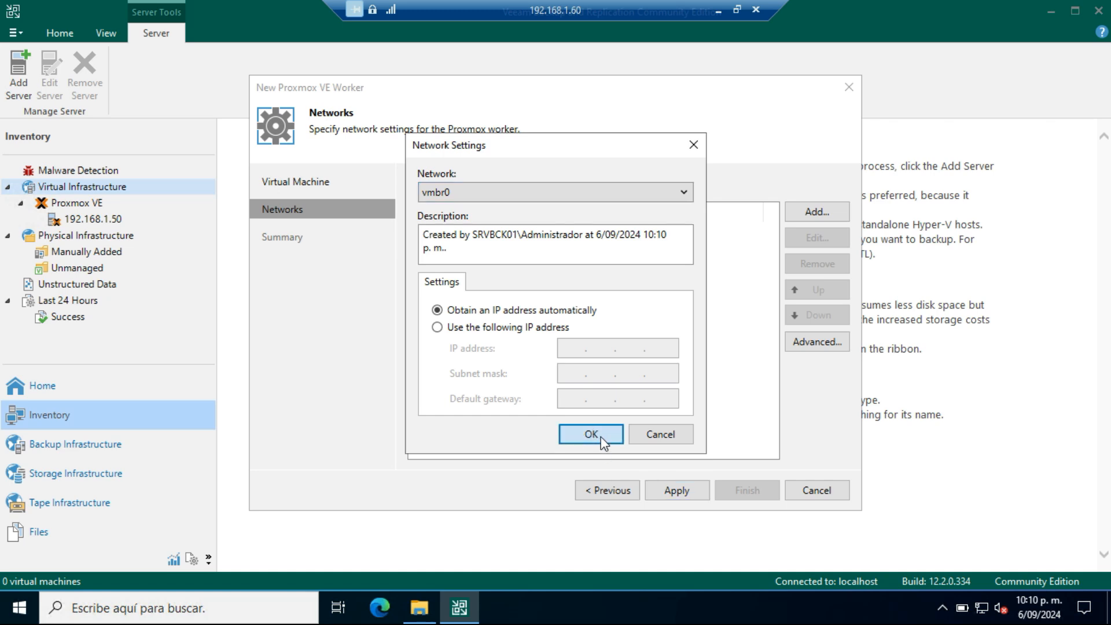
pyautogui.click(676, 497)
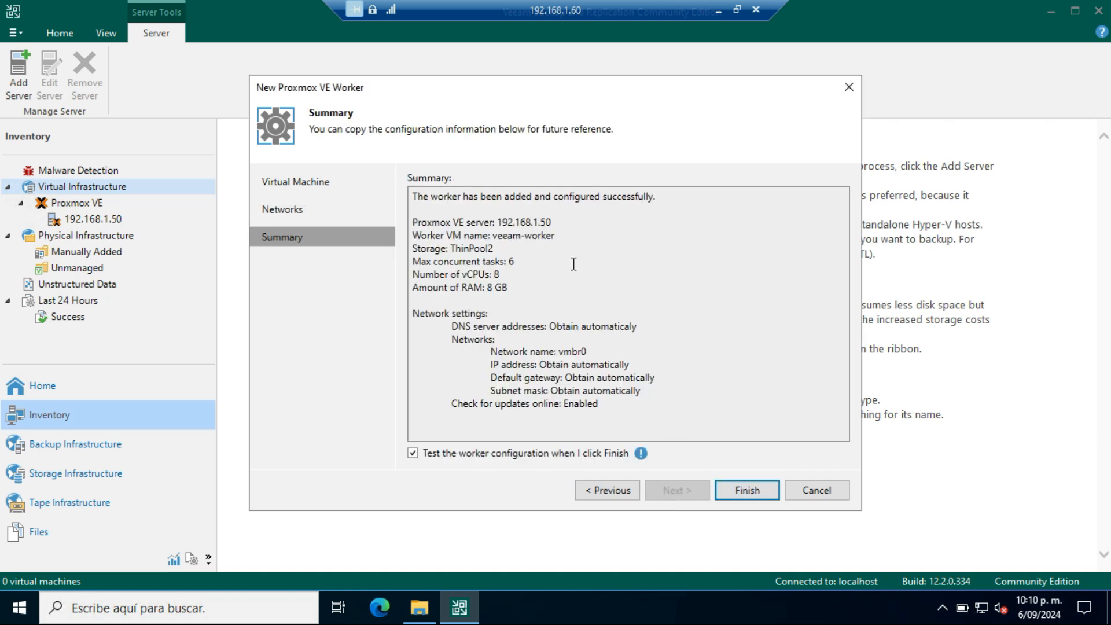
pyautogui.click(748, 491)
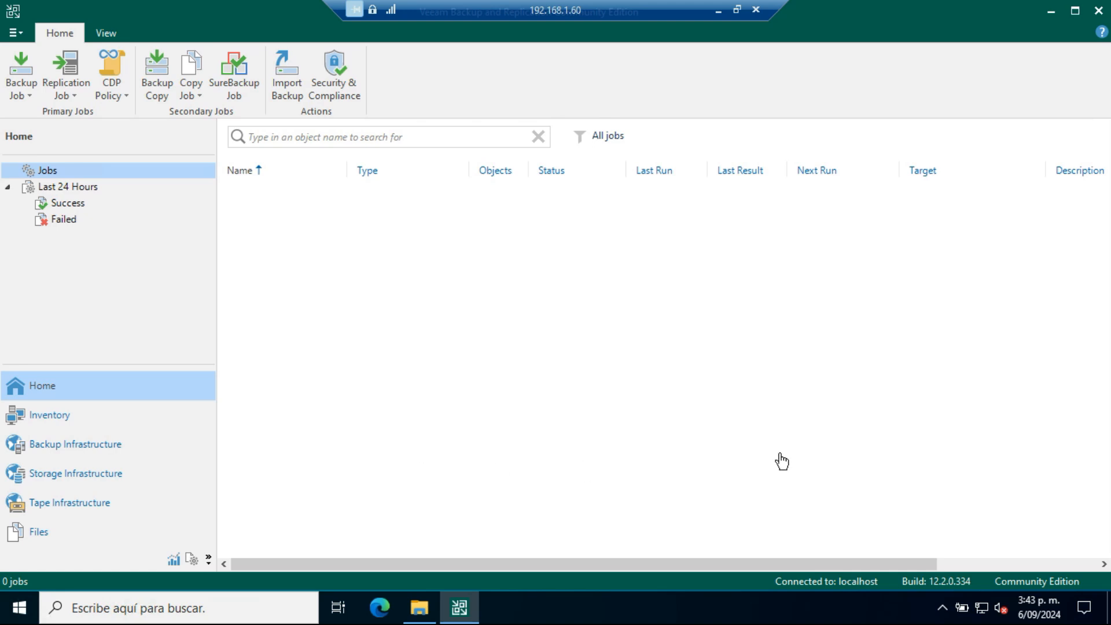
# Step: Review the Proxmox host's virtual machines in the inventory, then switch to the Proxmox web interface and examine vbr-worker's summary and notes
pyautogui.click(43, 418)
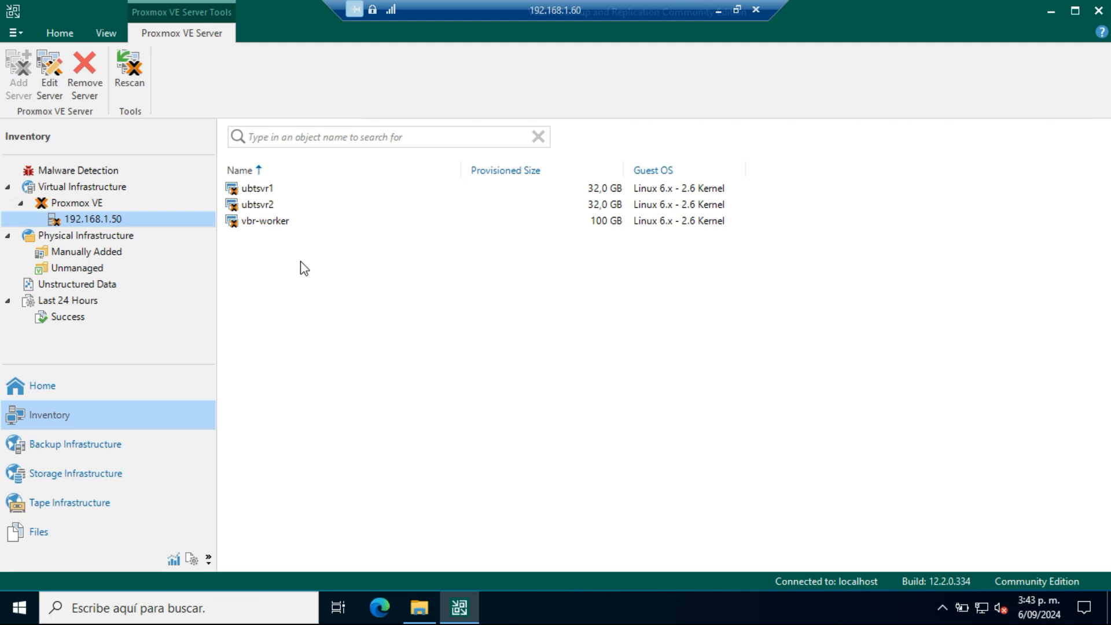
pyautogui.click(718, 10)
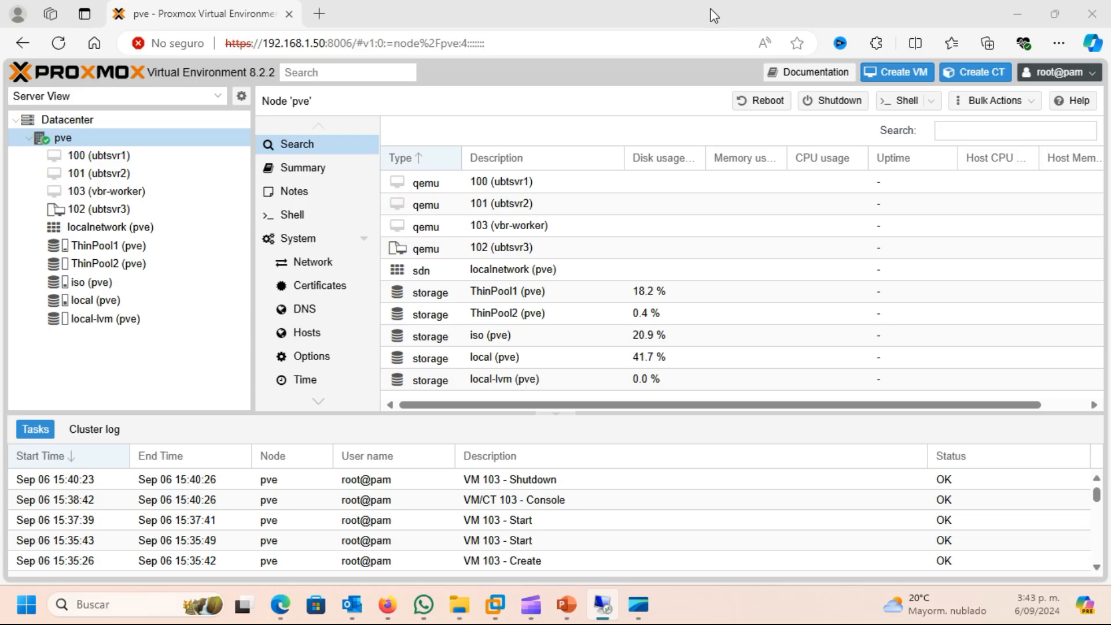
pyautogui.click(104, 192)
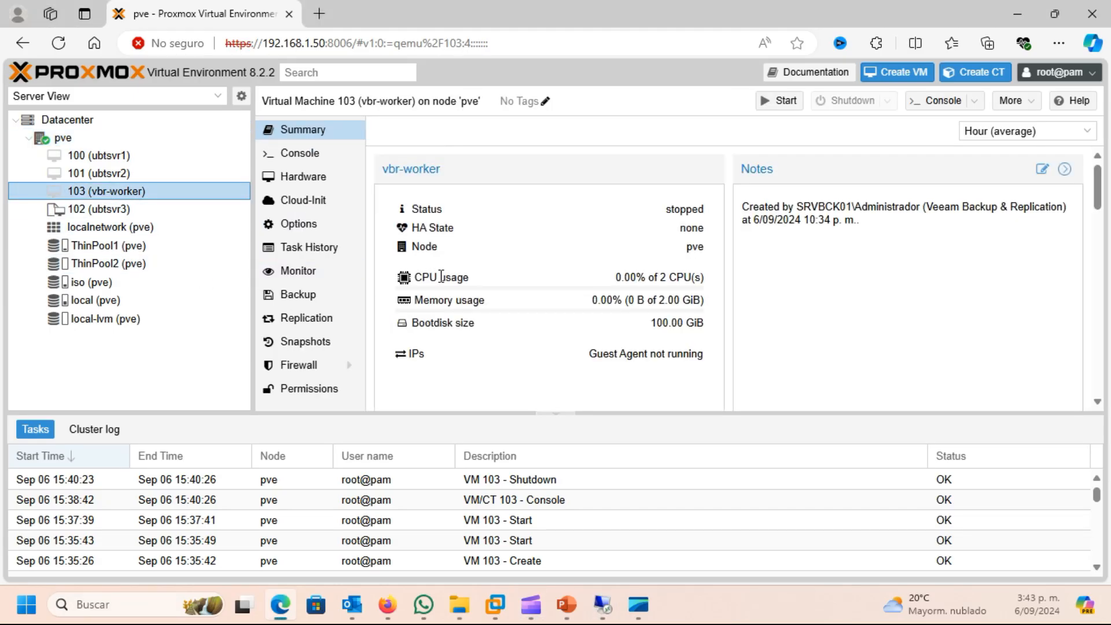
pyautogui.moveTo(745, 210); pyautogui.dragTo(1074, 216)
pyautogui.click(1006, 243)
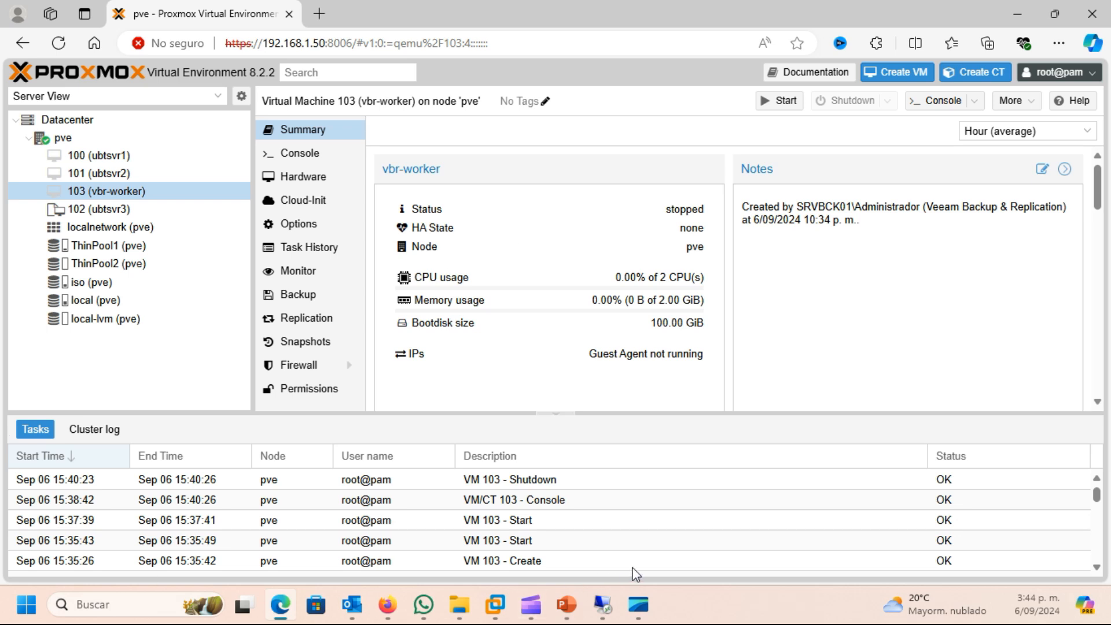
# Step: Switch back to Veeam Backup & Replication and check the successful sessions of the last 24 hours and the job list
pyautogui.click(615, 608)
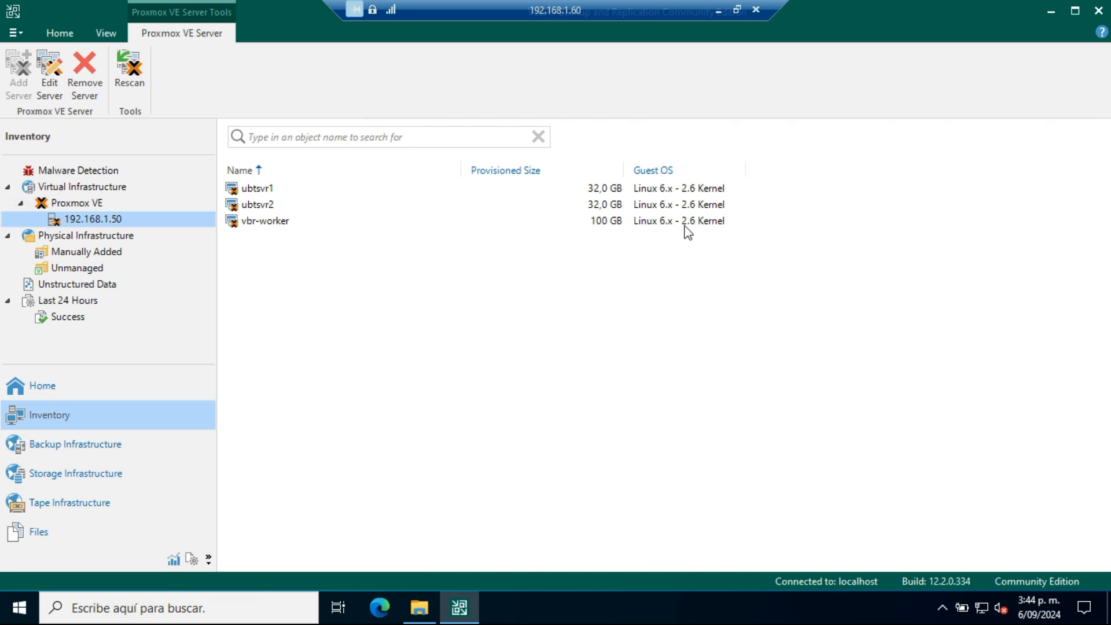
pyautogui.click(61, 391)
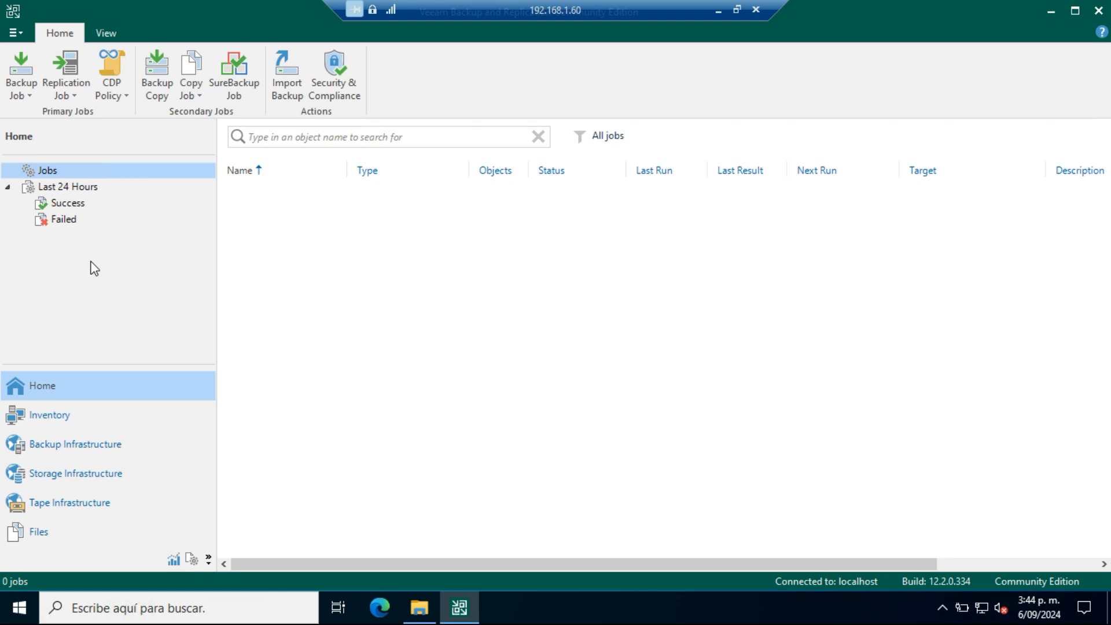
pyautogui.click(64, 204)
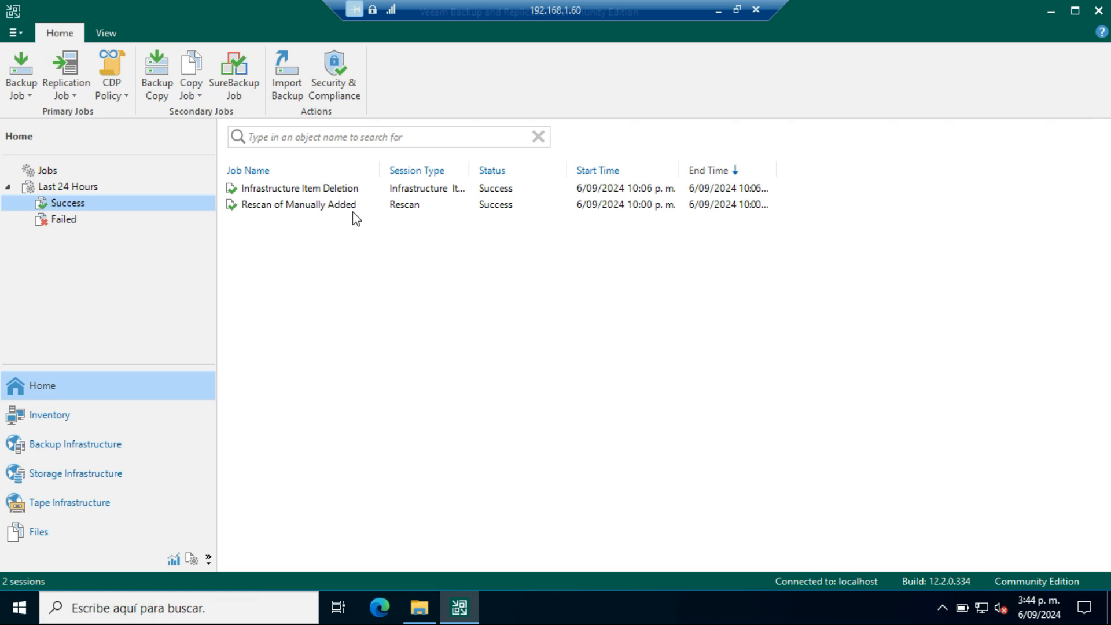
pyautogui.click(37, 173)
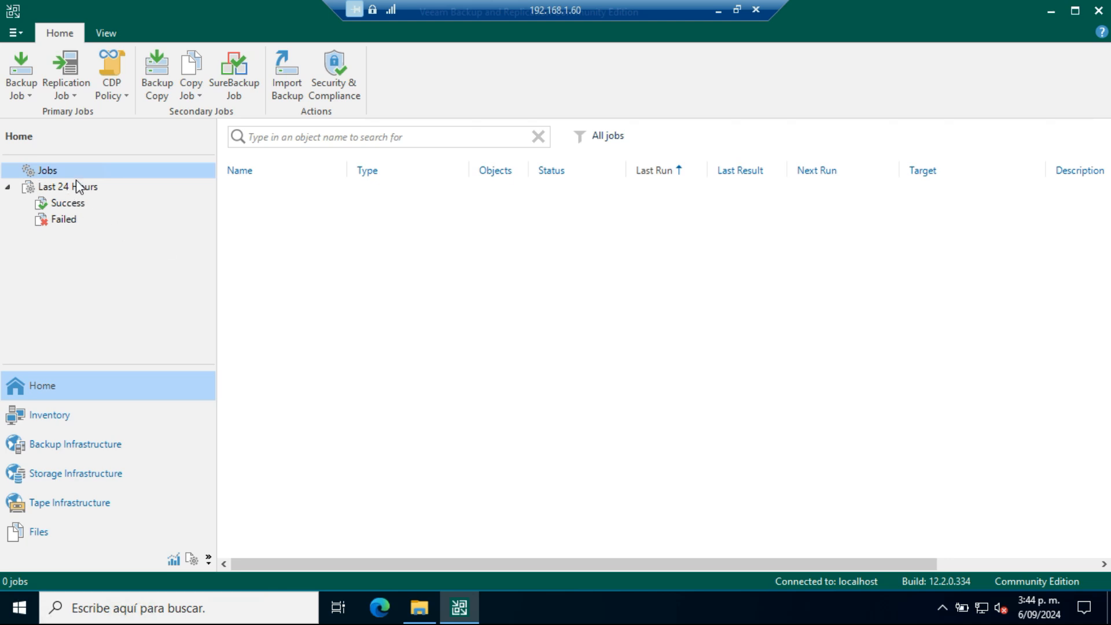
pyautogui.rightClick(343, 252)
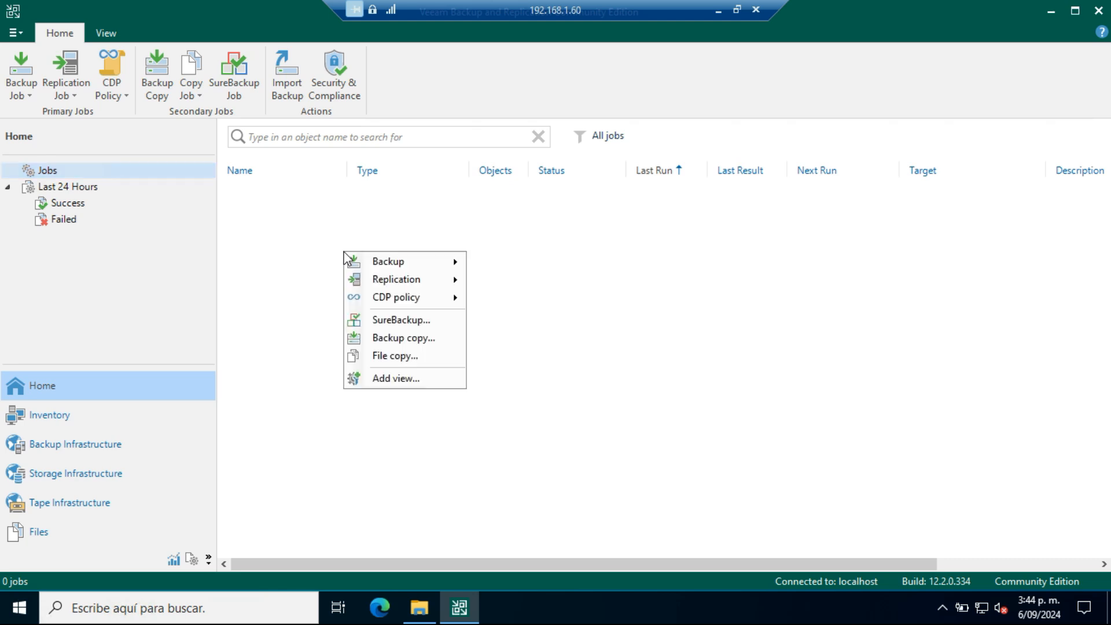
pyautogui.moveTo(416, 262)
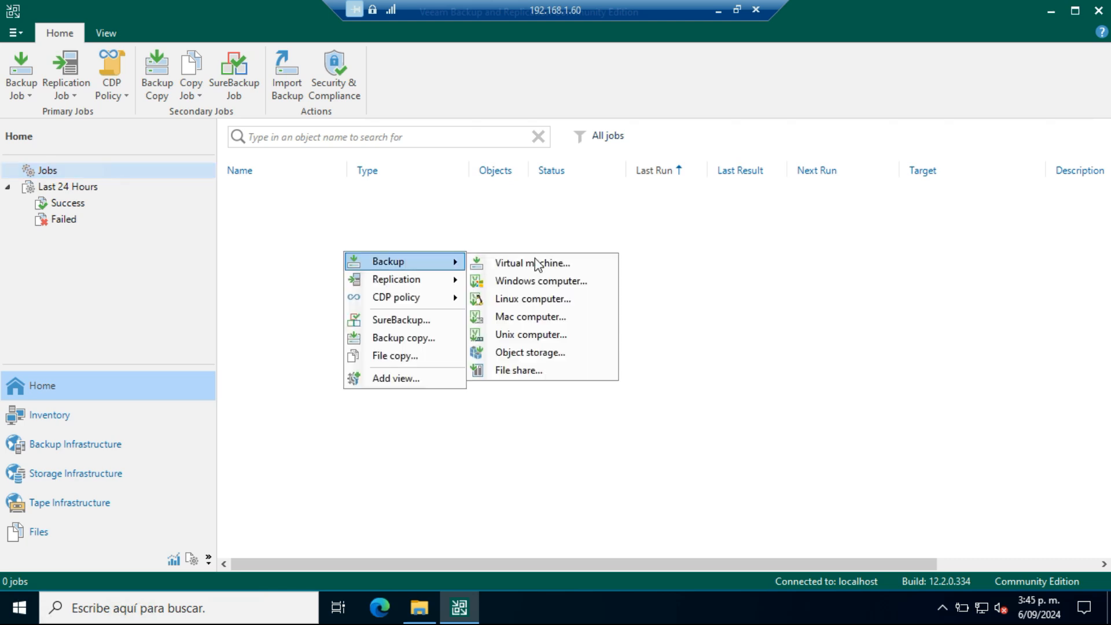
pyautogui.click(834, 281)
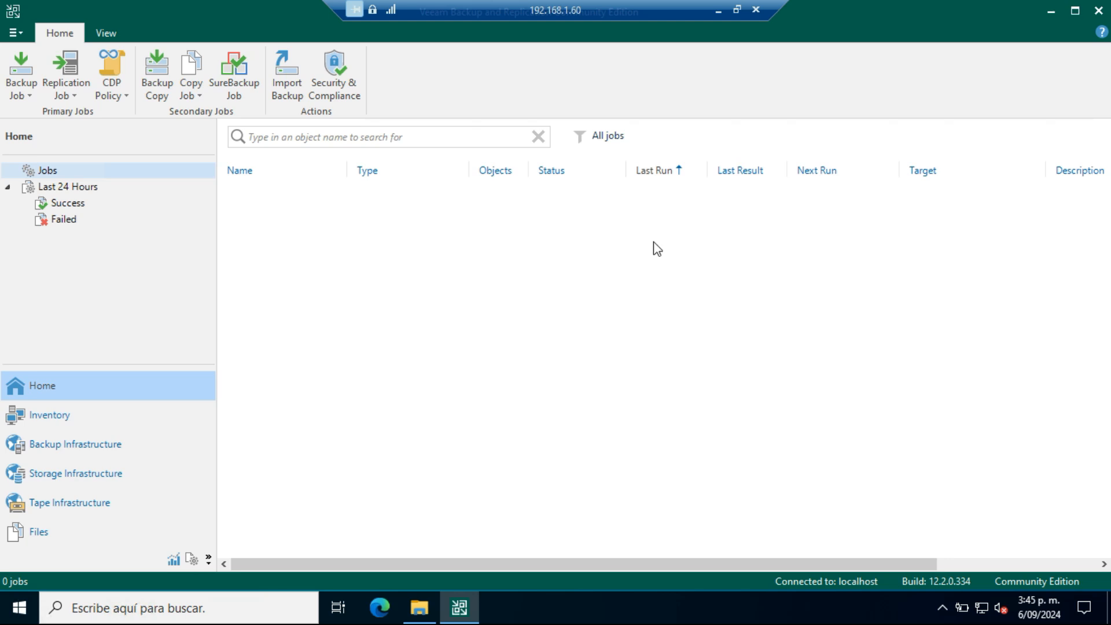
# Step: Create a new virtual machine backup job named Diario and continue to its virtual machine selection
pyautogui.click(33, 81)
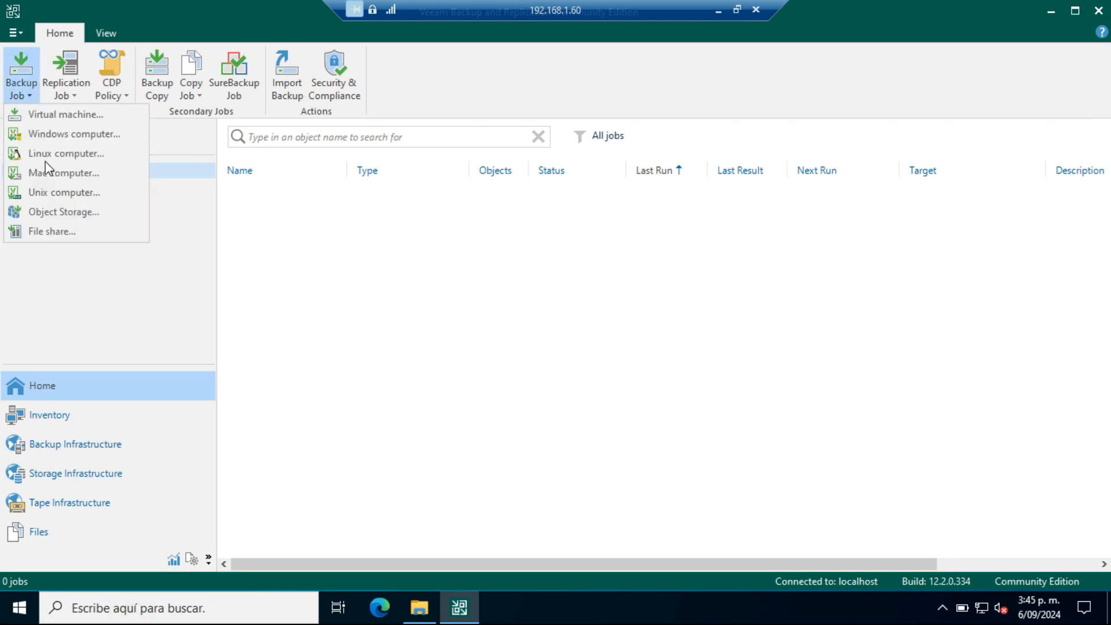
pyautogui.click(89, 117)
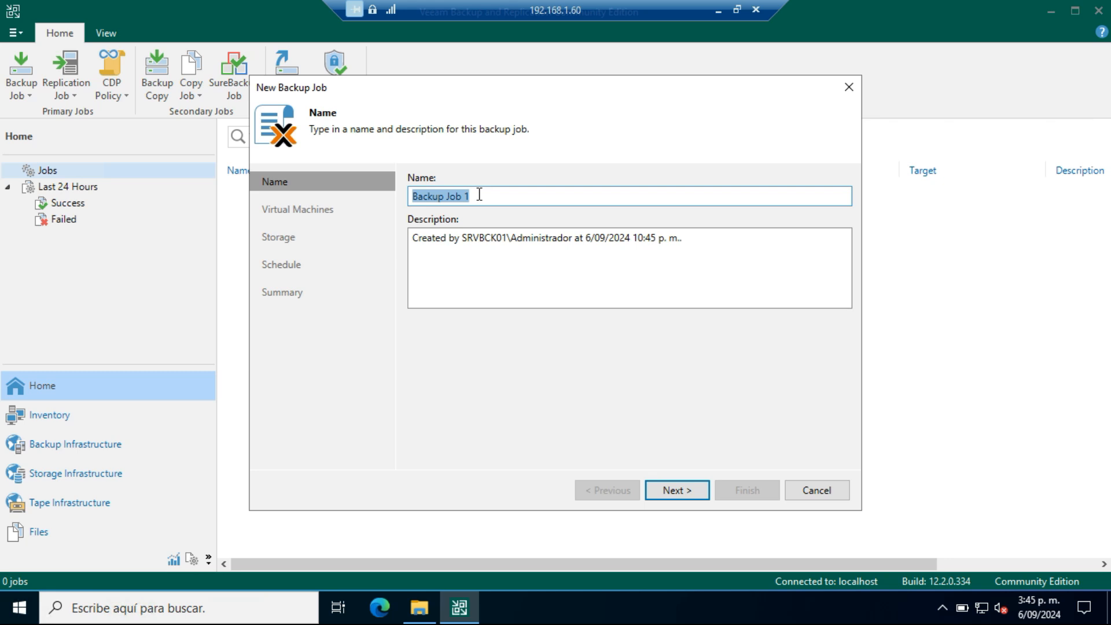
pyautogui.write('Di')
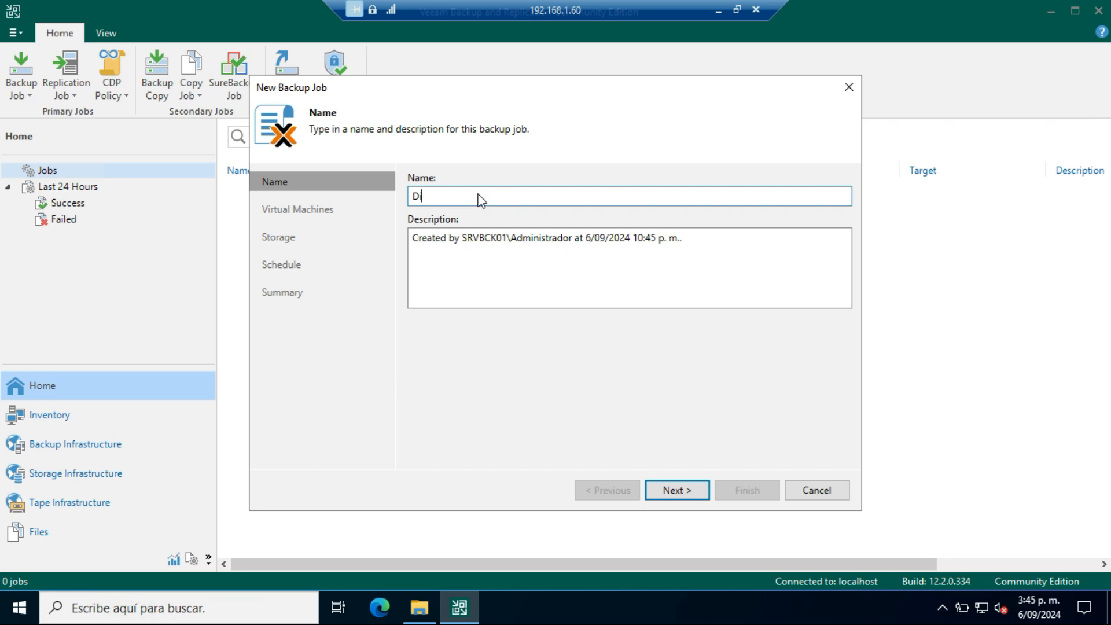
pyautogui.write('ario')
pyautogui.click(679, 493)
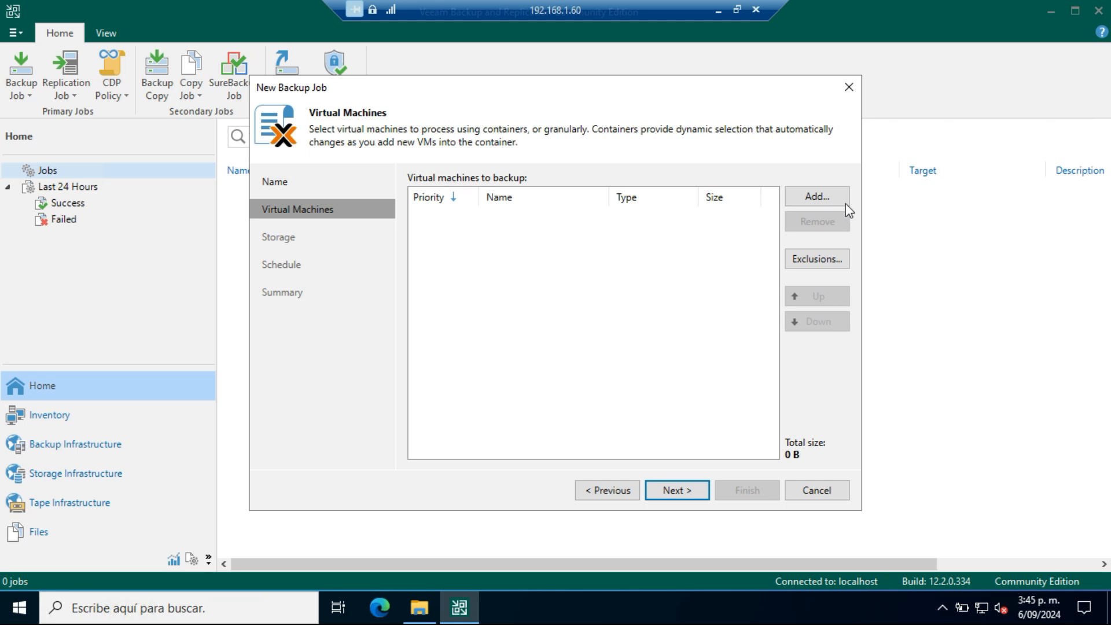
# Step: Add the virtual machines ubtsvr1 and ubtsvr2 from host 192.168.1.50 to the backup job
pyautogui.click(845, 198)
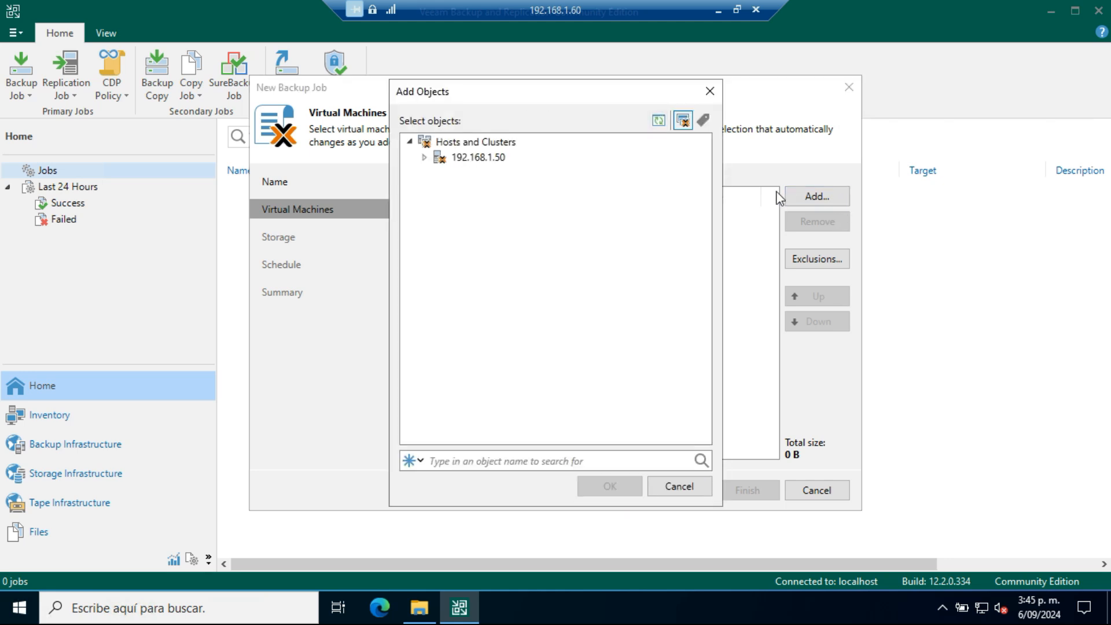
pyautogui.click(425, 157)
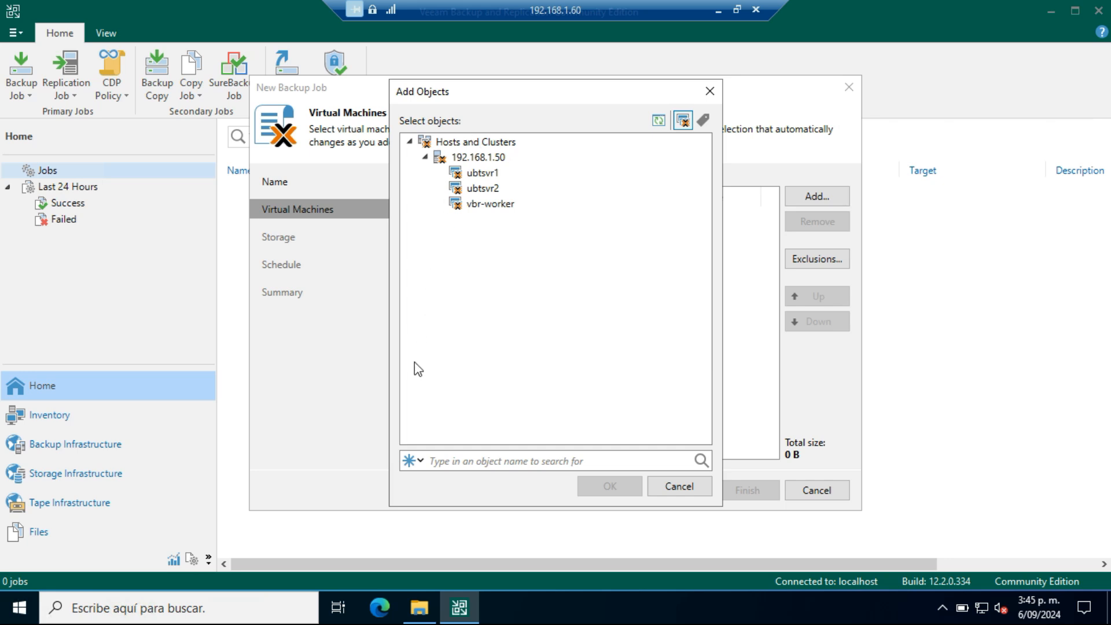
pyautogui.click(485, 173)
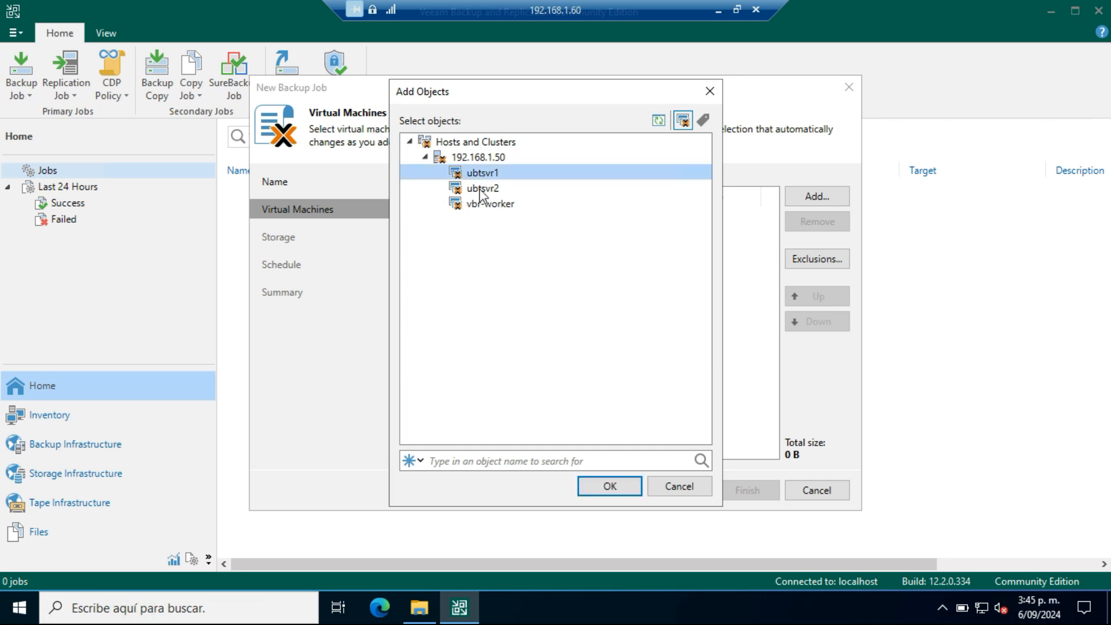
pyautogui.keyDown('ctrl'); pyautogui.click(479, 189); pyautogui.keyUp('ctrl')
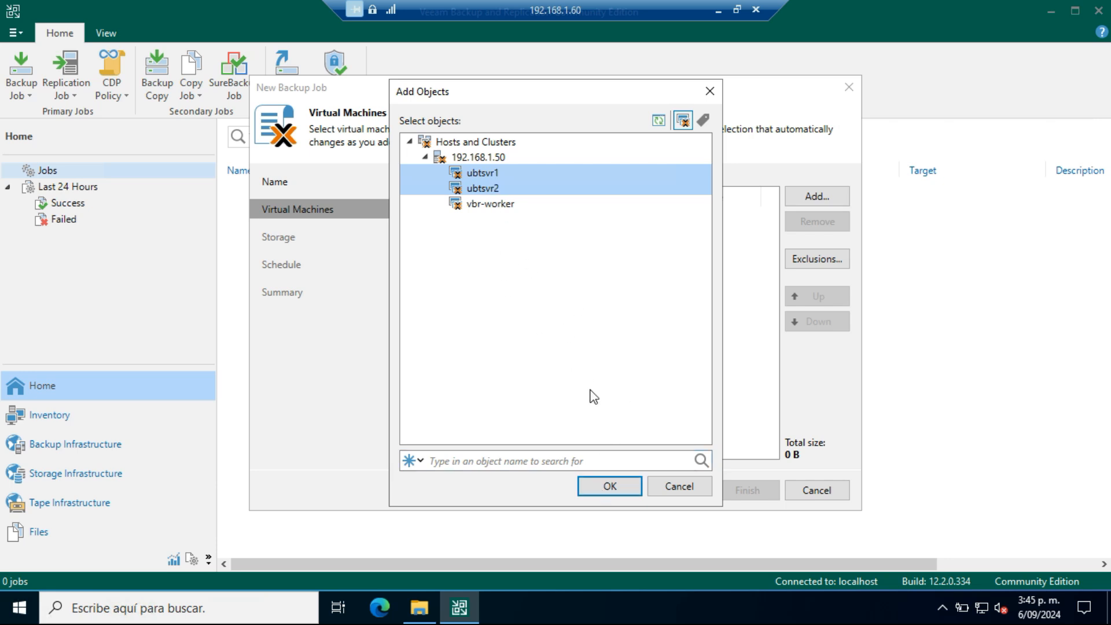
pyautogui.click(609, 486)
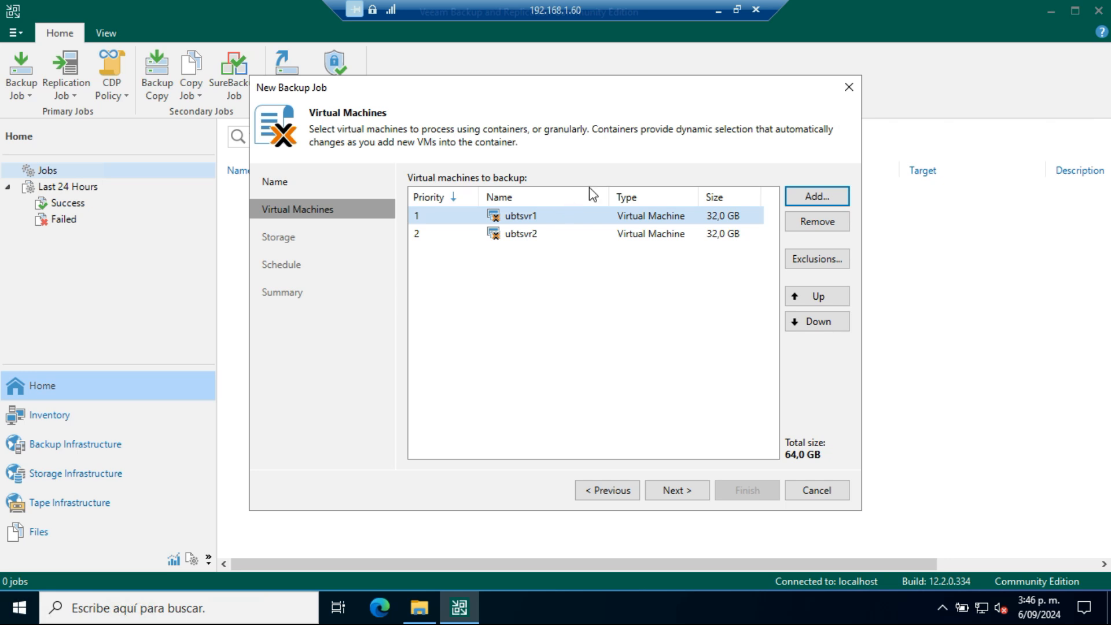
# Step: Move ubtsvr2 ahead of ubtsvr1 in the backup priority order and continue to the job's storage settings
pyautogui.click(489, 236)
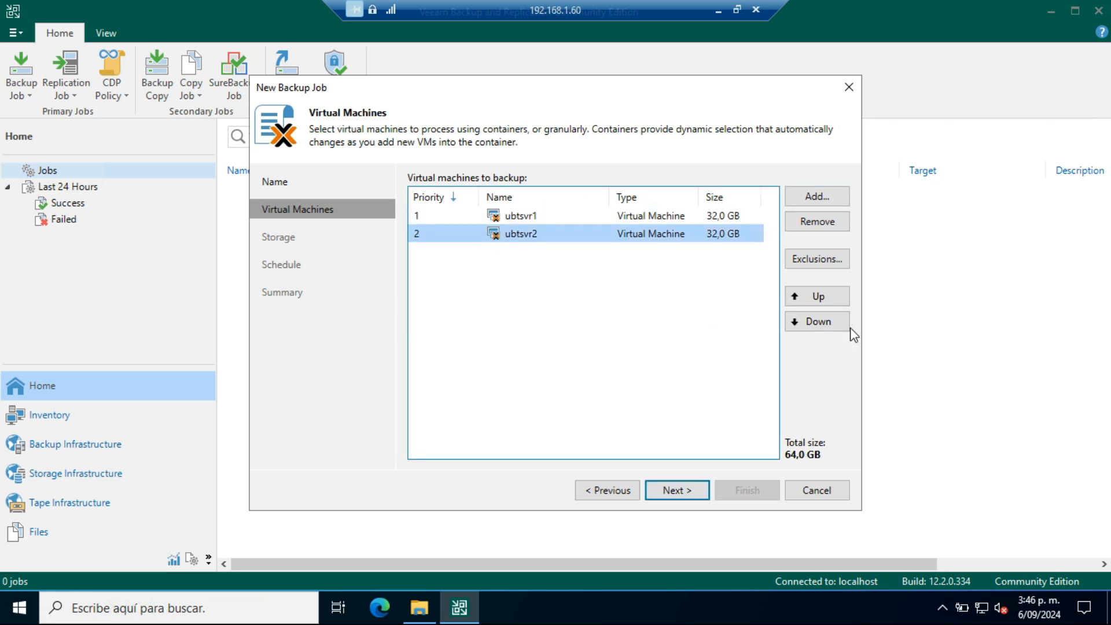
pyautogui.click(834, 294)
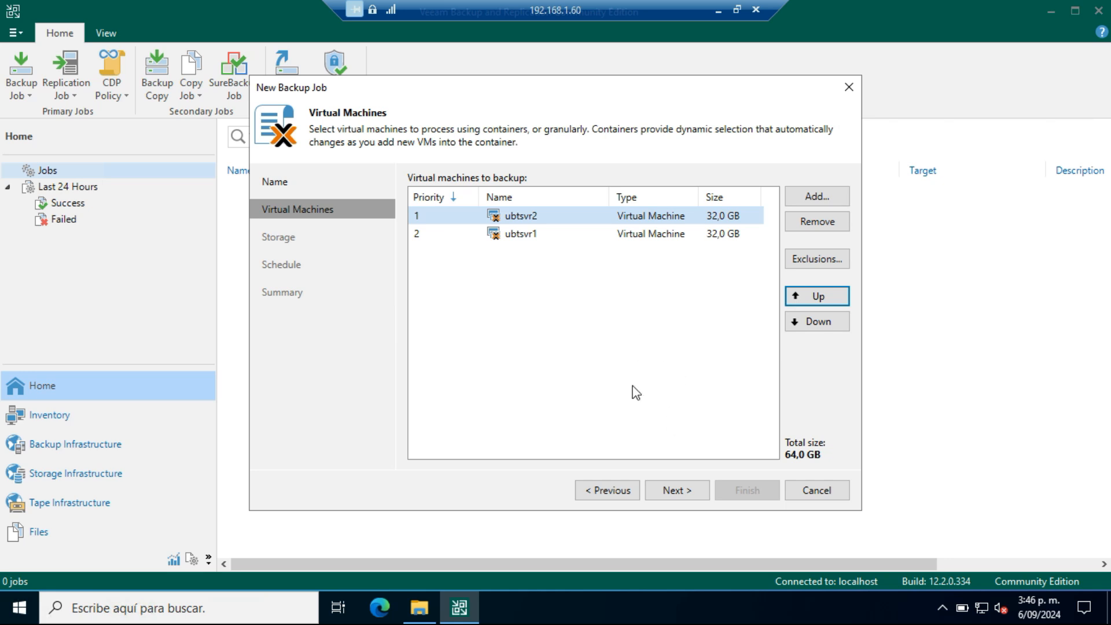
pyautogui.click(672, 481)
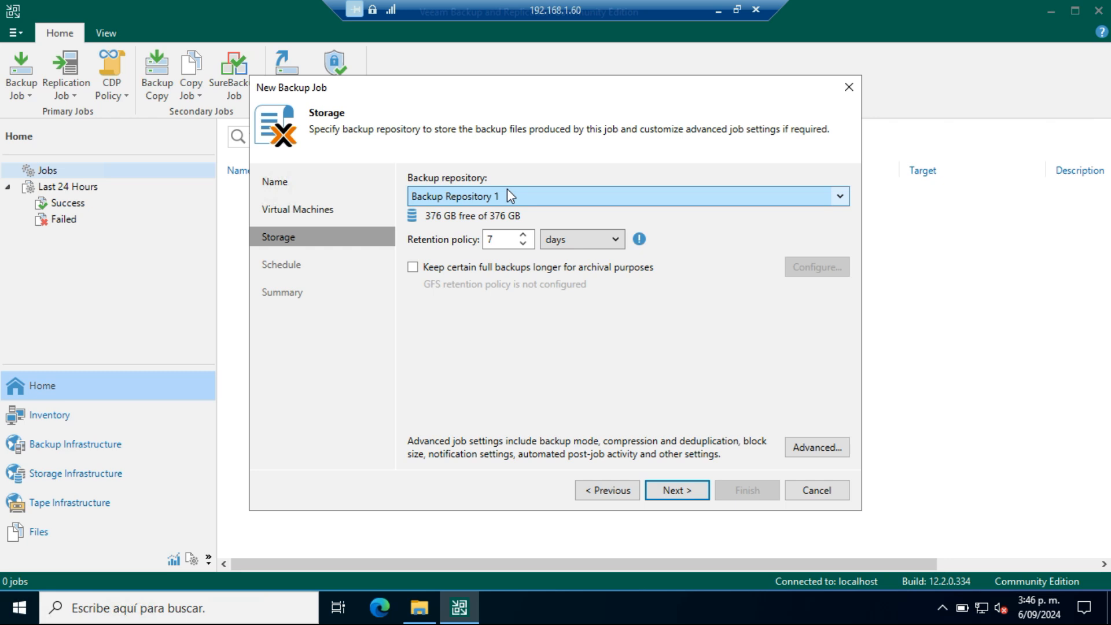
# Step: Review the backup repositories and the retention policy units available for the job
pyautogui.click(495, 197)
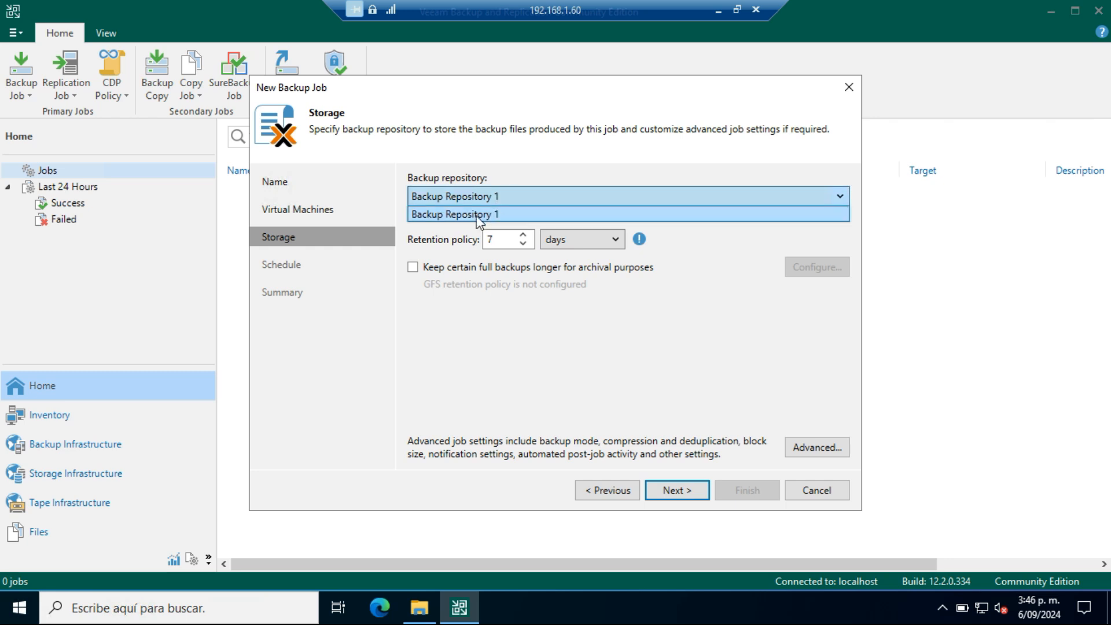
pyautogui.click(703, 241)
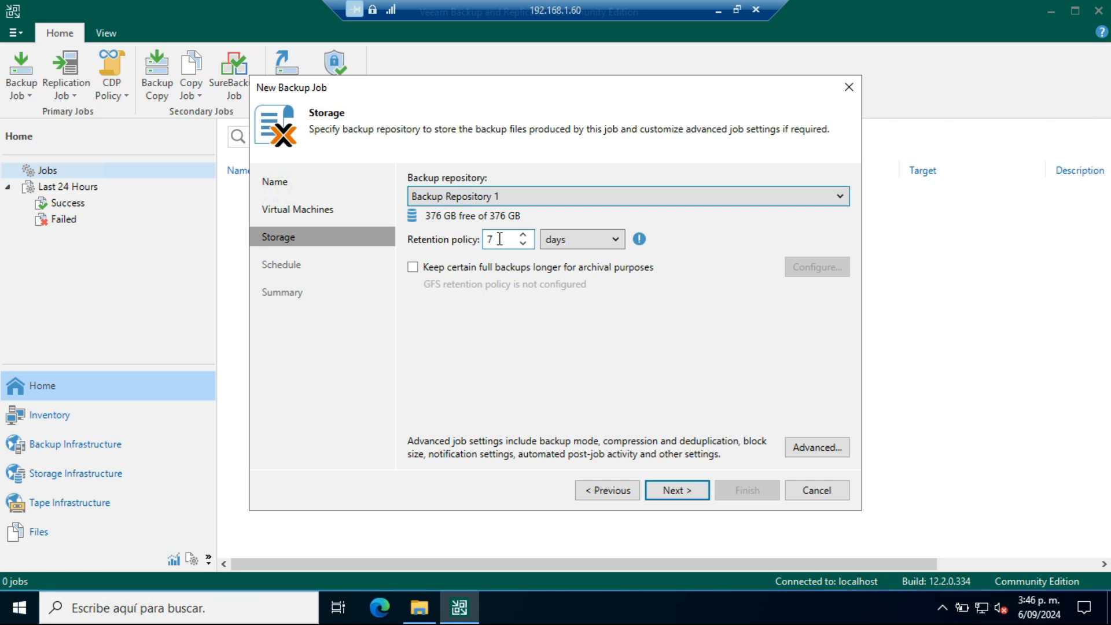
pyautogui.click(621, 241)
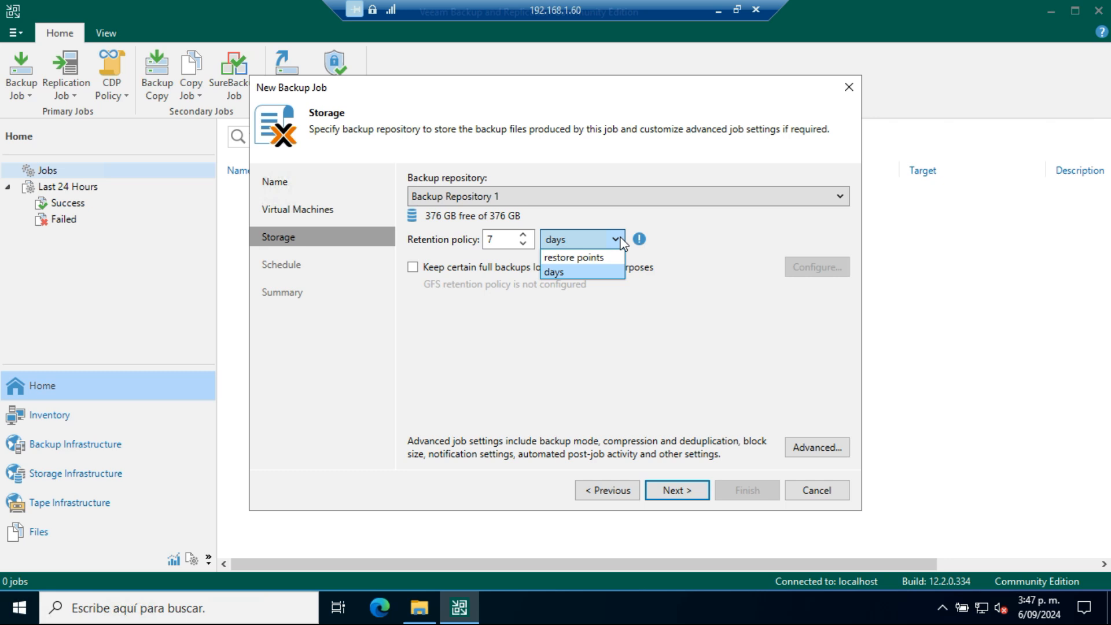
# Step: Keep the retention unit in days and examine the weekly, monthly and yearly GFS archival options without leaving them enabled
pyautogui.click(558, 271)
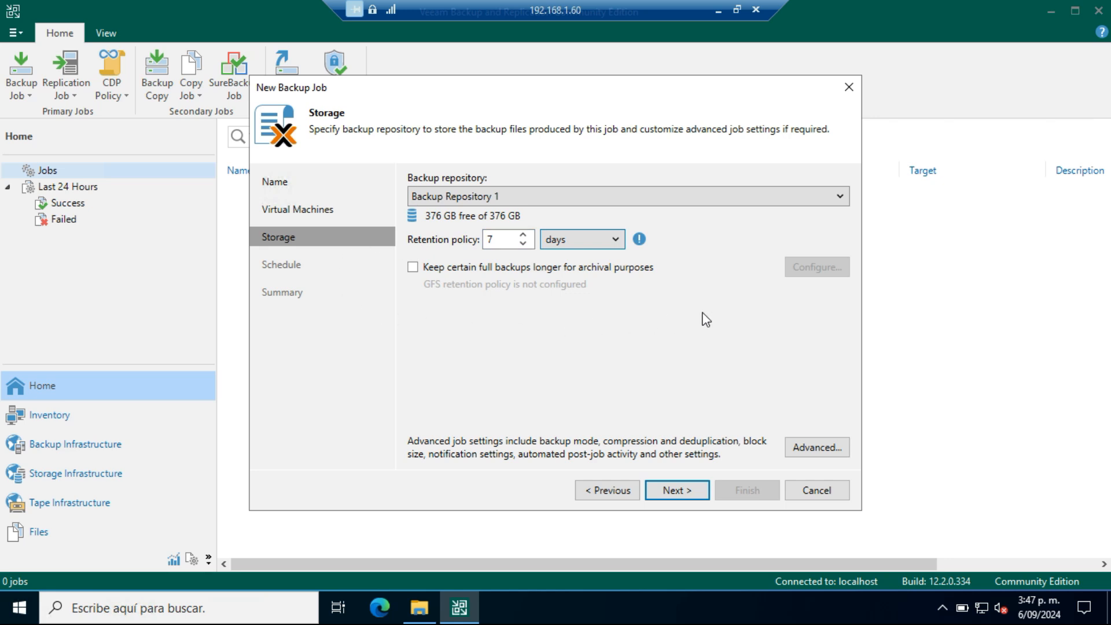
pyautogui.click(413, 267)
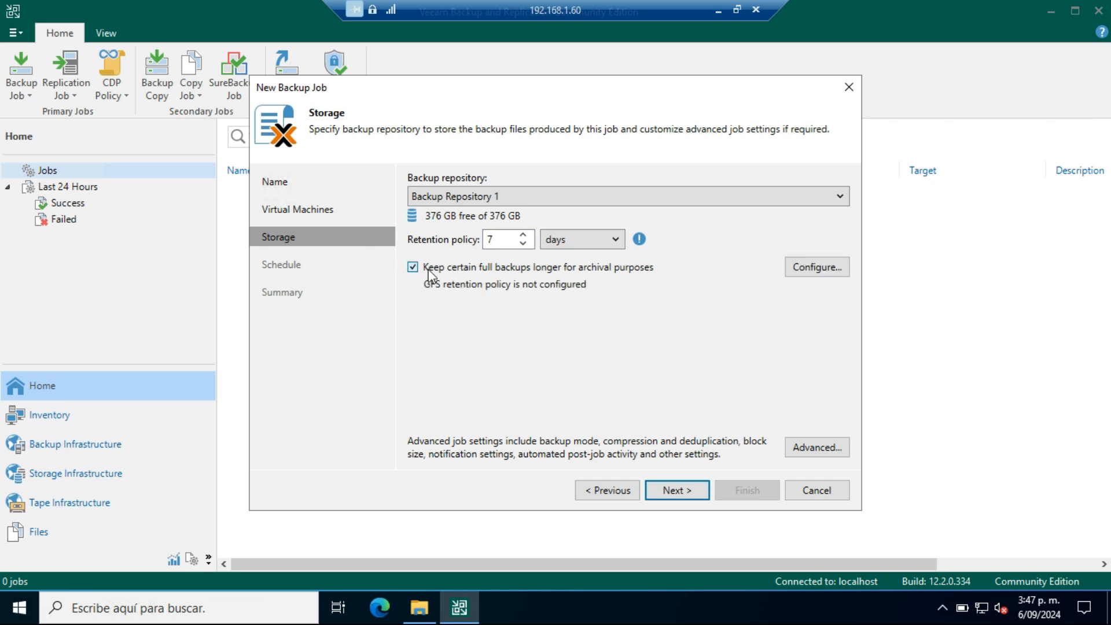
pyautogui.click(817, 268)
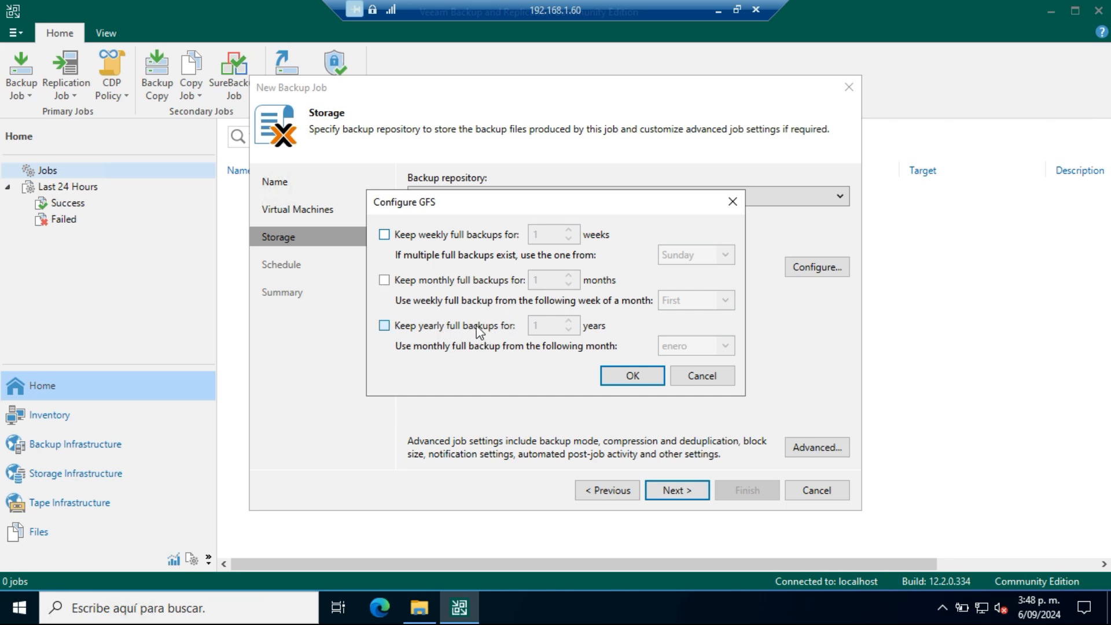
pyautogui.click(702, 376)
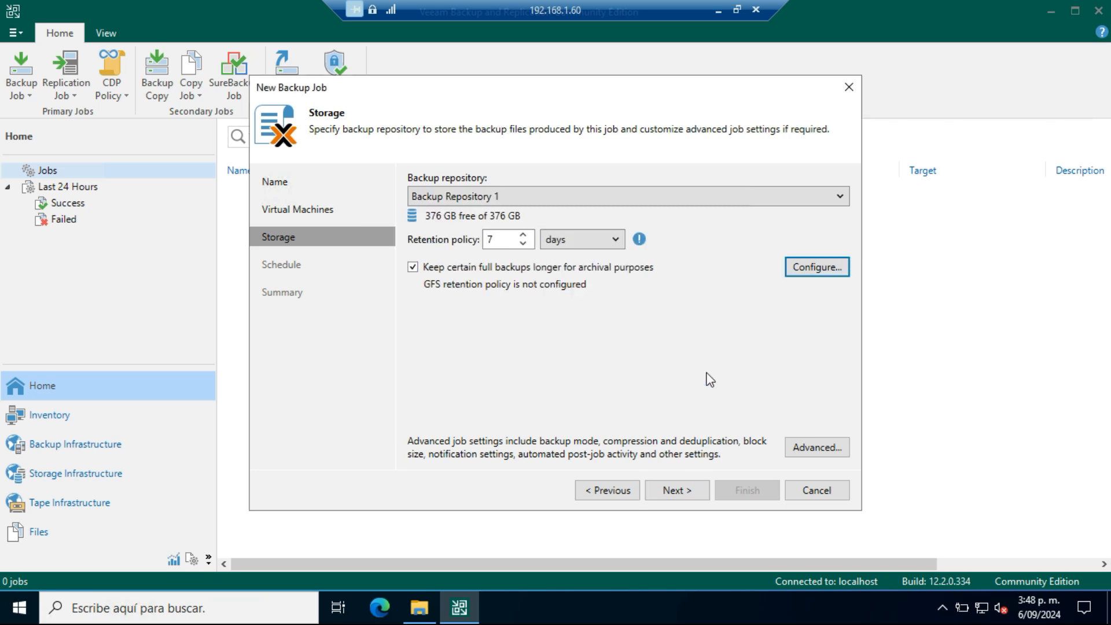
pyautogui.click(414, 268)
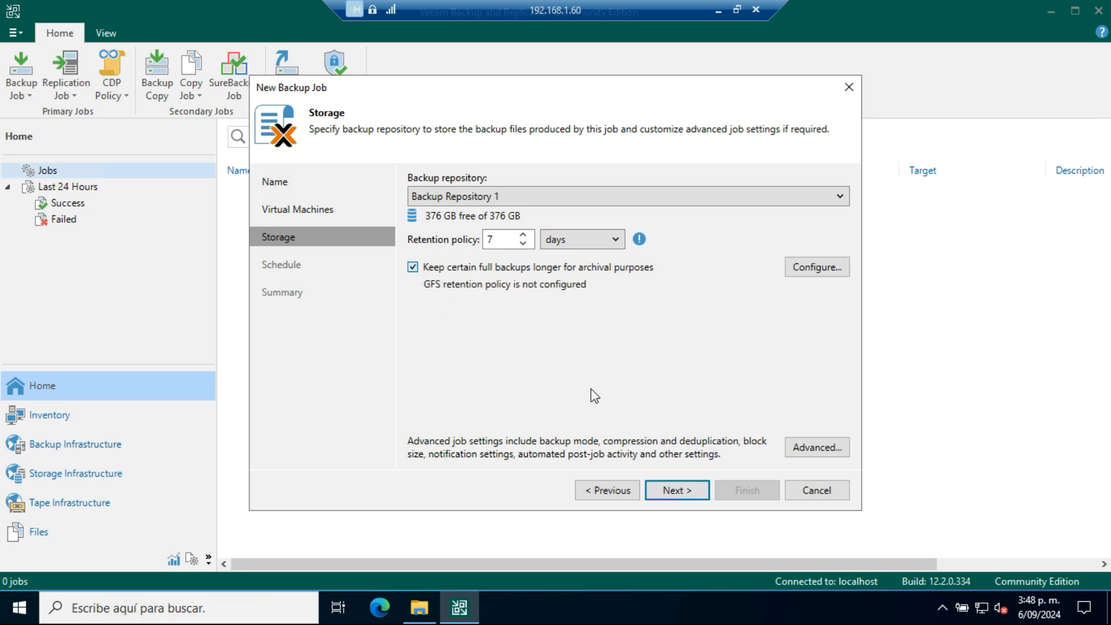
pyautogui.click(416, 269)
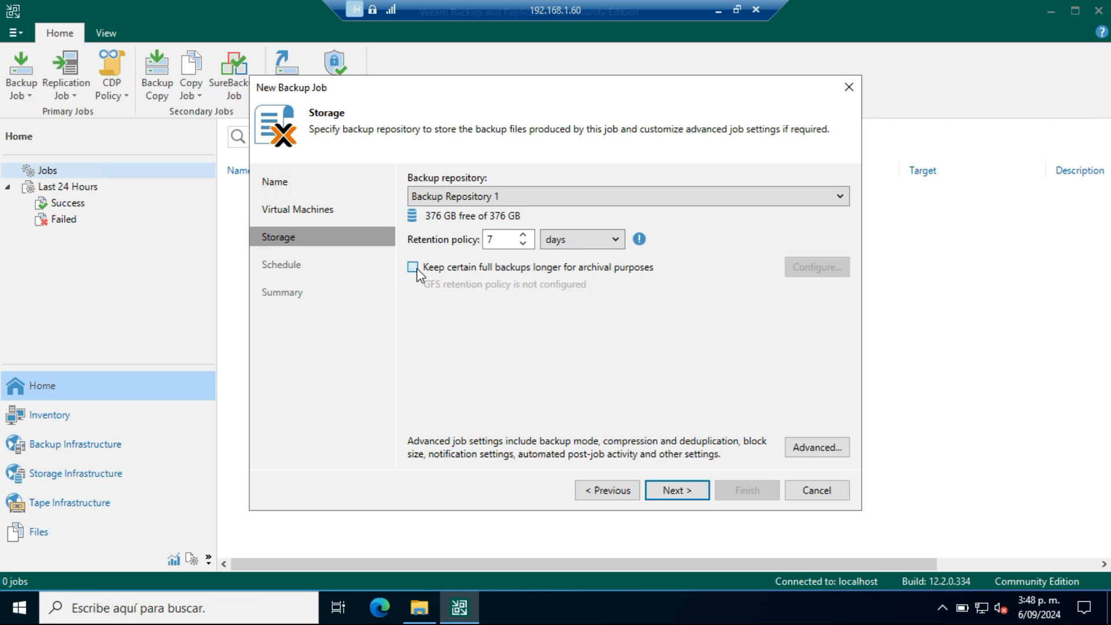
# Step: Continue to the job's schedule settings and enable automatic daily runs at 10:00 p.m., Everyday
pyautogui.click(689, 495)
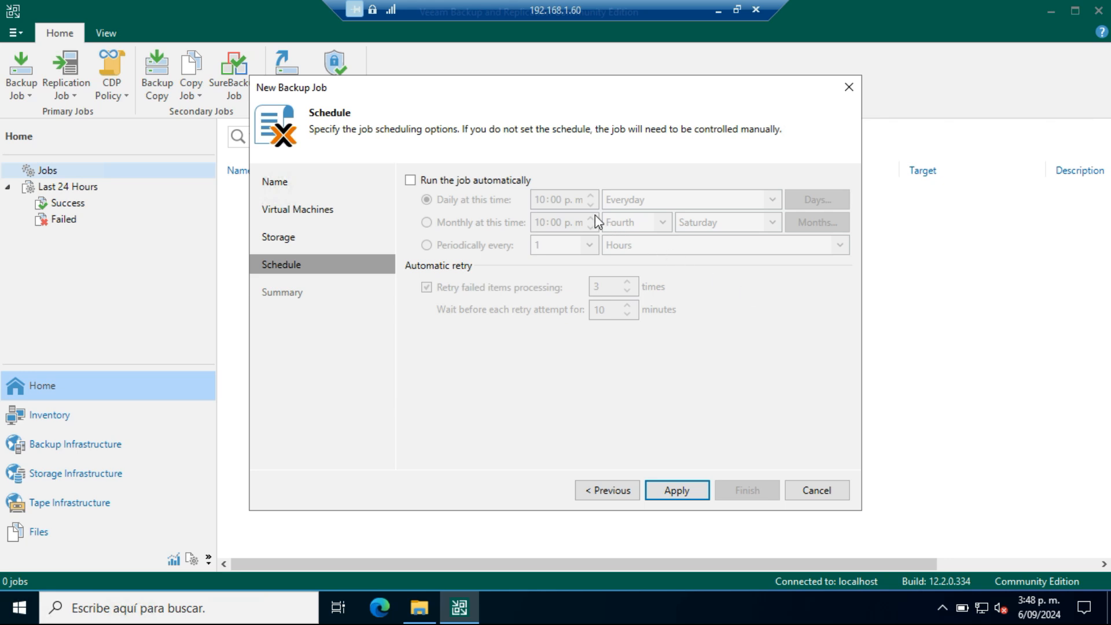
pyautogui.click(410, 180)
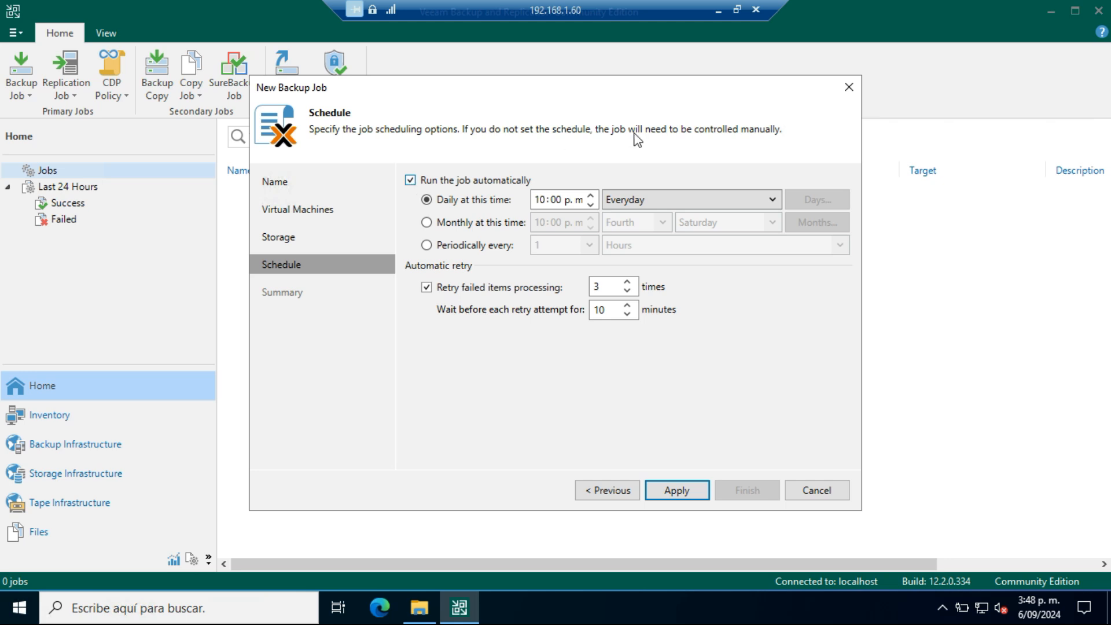
pyautogui.click(774, 199)
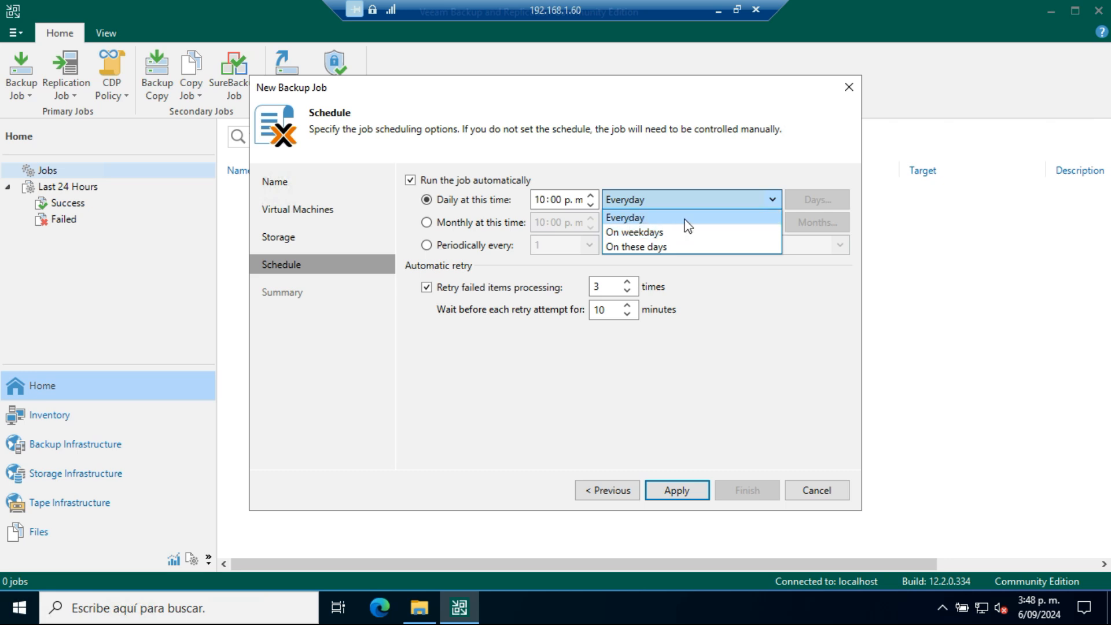
pyautogui.click(682, 219)
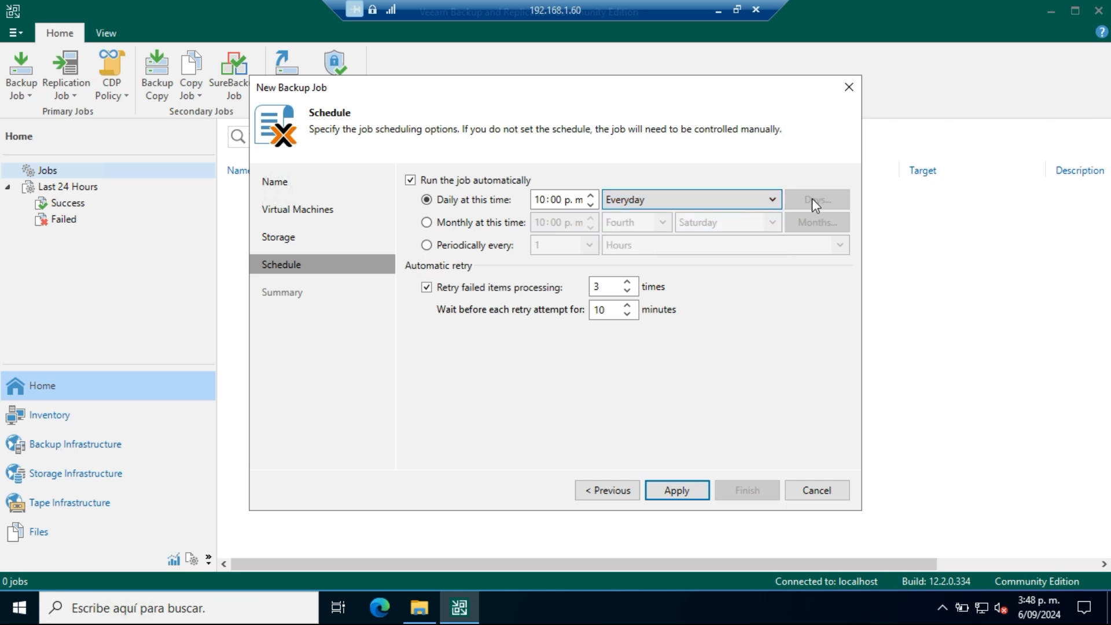
# Step: Try the On weekdays and On these days options of the daily schedule, view its day selection, and return to Everyday
pyautogui.click(772, 201)
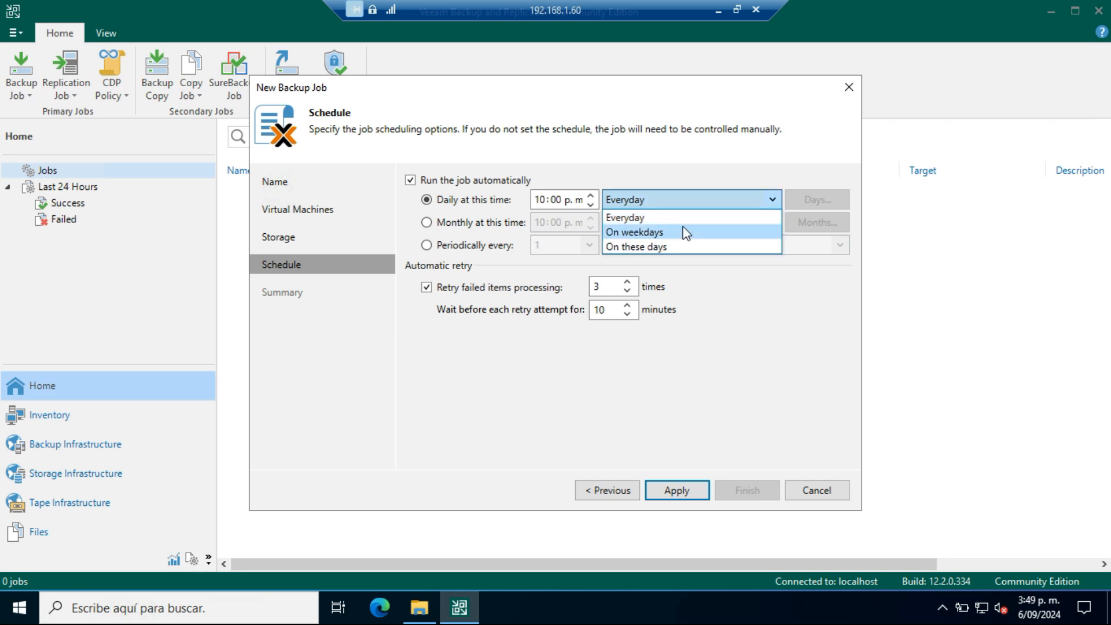
pyautogui.click(652, 234)
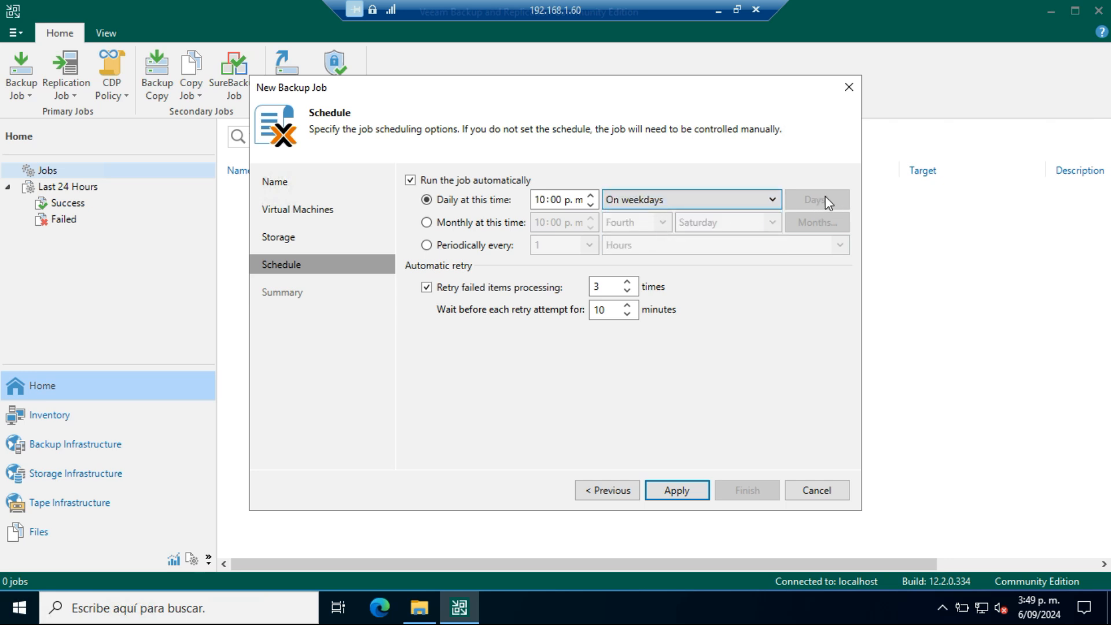
pyautogui.click(773, 202)
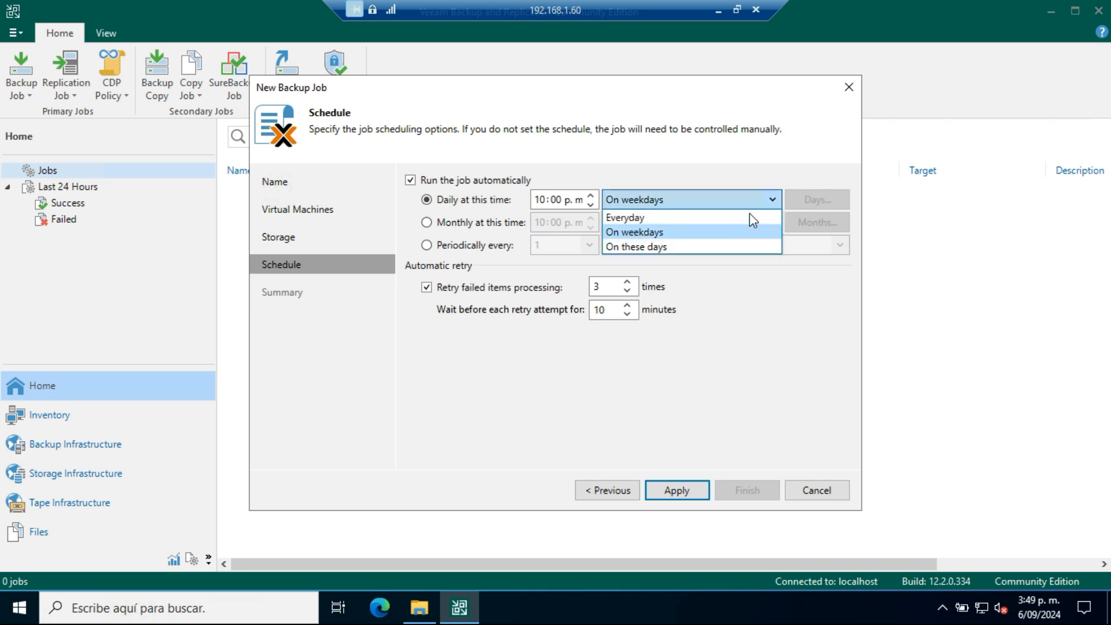
pyautogui.click(635, 248)
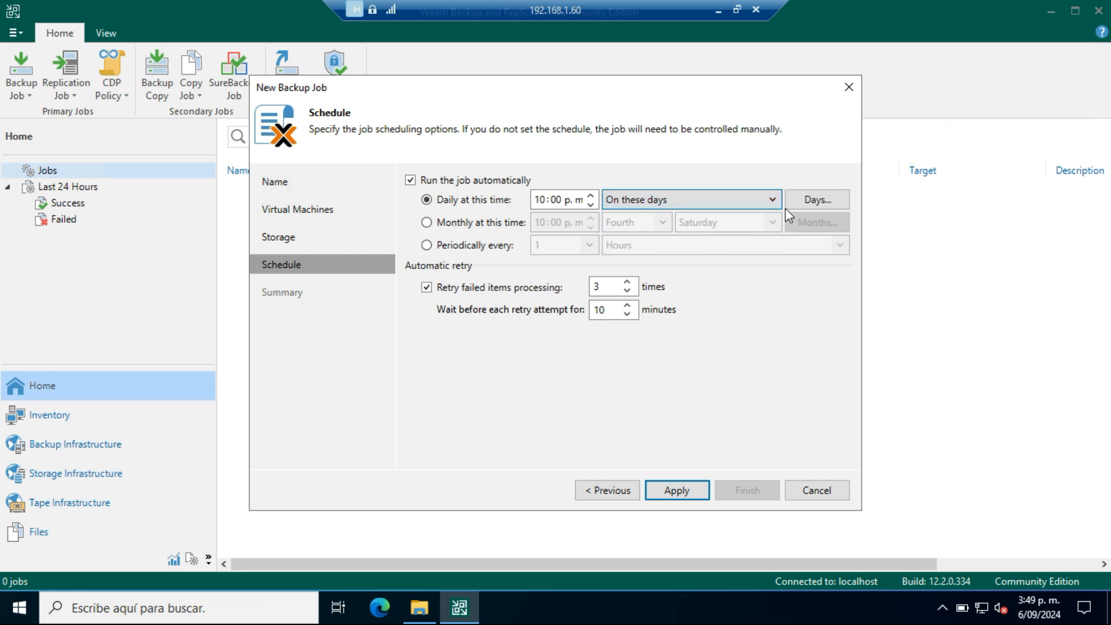
pyautogui.click(845, 201)
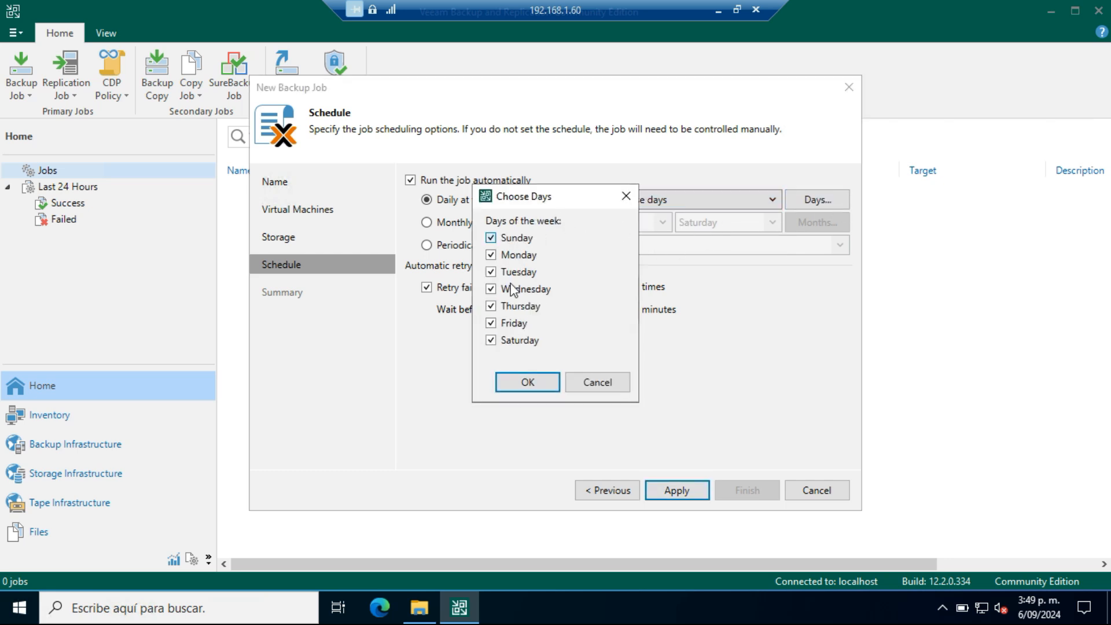
pyautogui.click(551, 386)
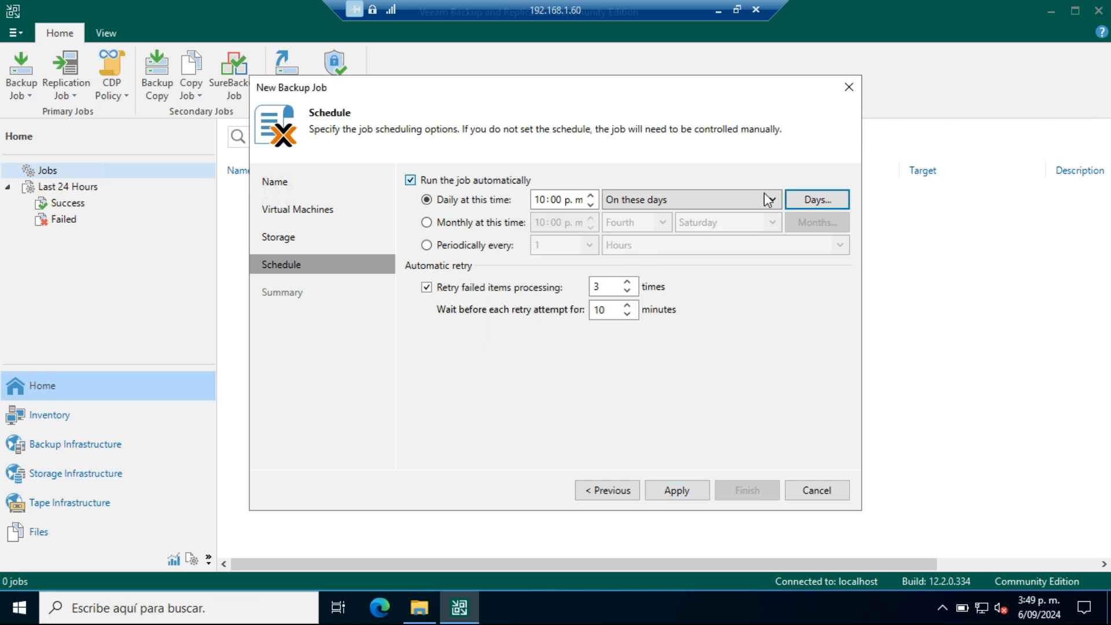
pyautogui.click(778, 199)
pyautogui.click(642, 217)
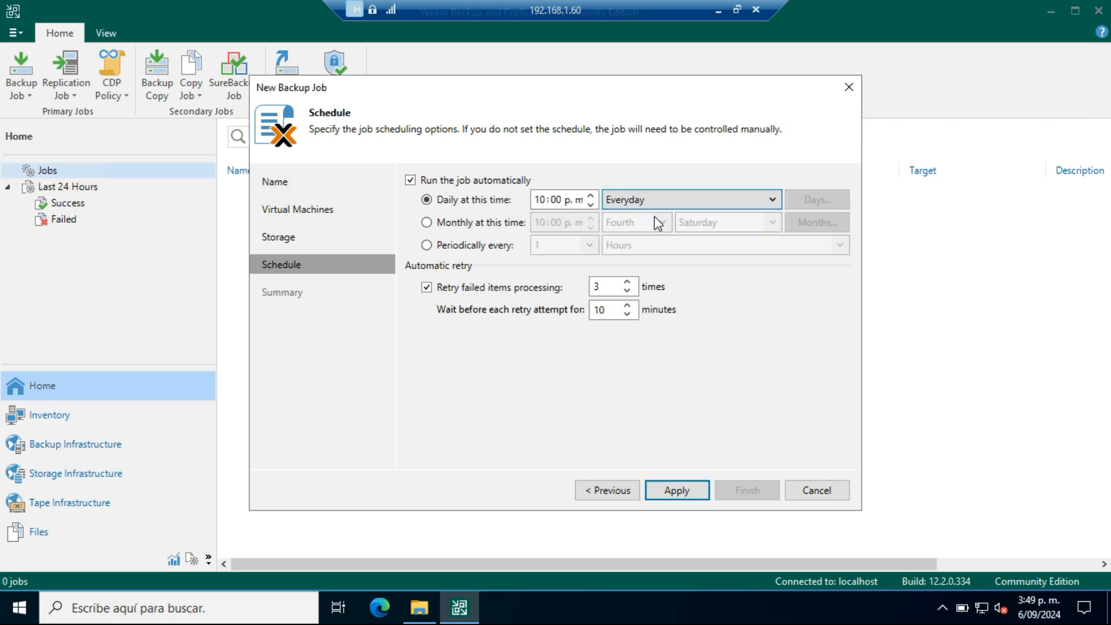
# Step: Try the monthly schedule and examine its week, weekday and month selection options without changing them
pyautogui.click(428, 224)
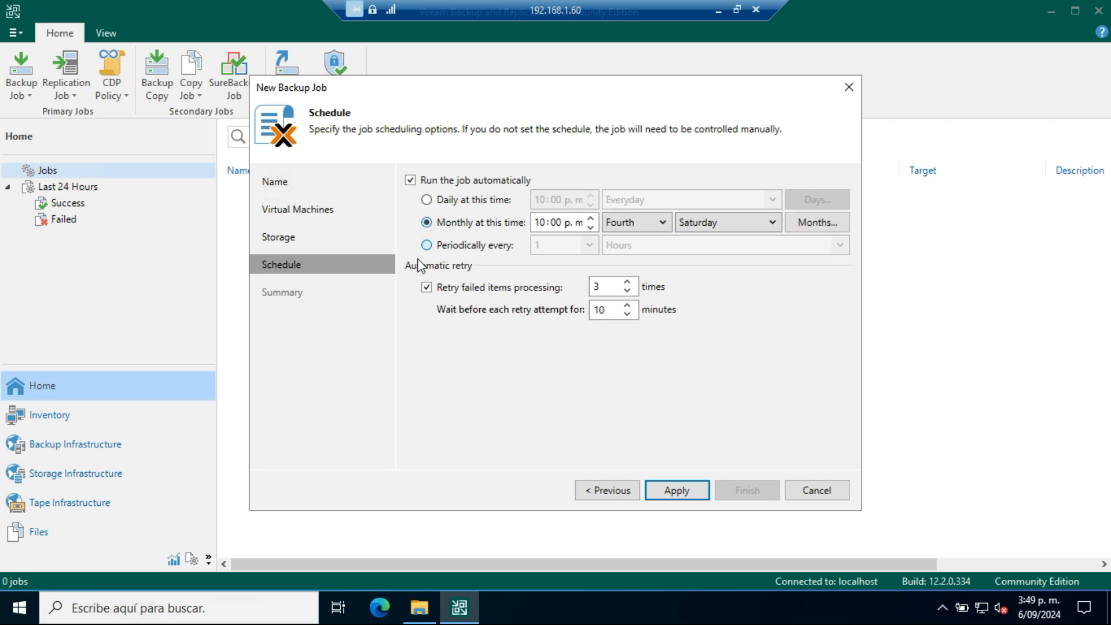
pyautogui.click(663, 223)
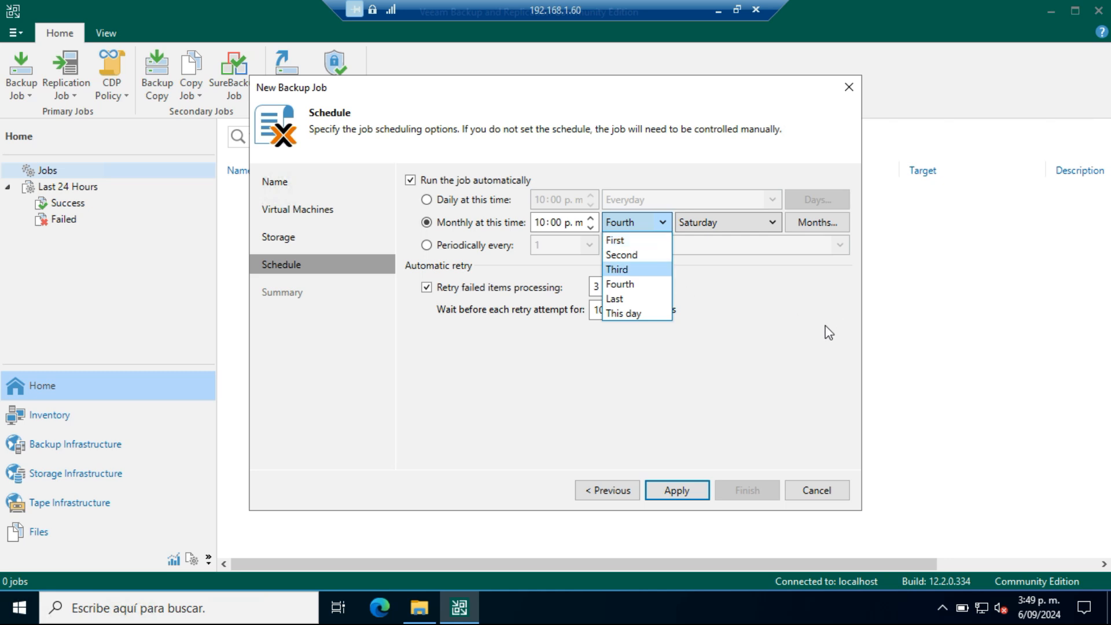
pyautogui.click(588, 206)
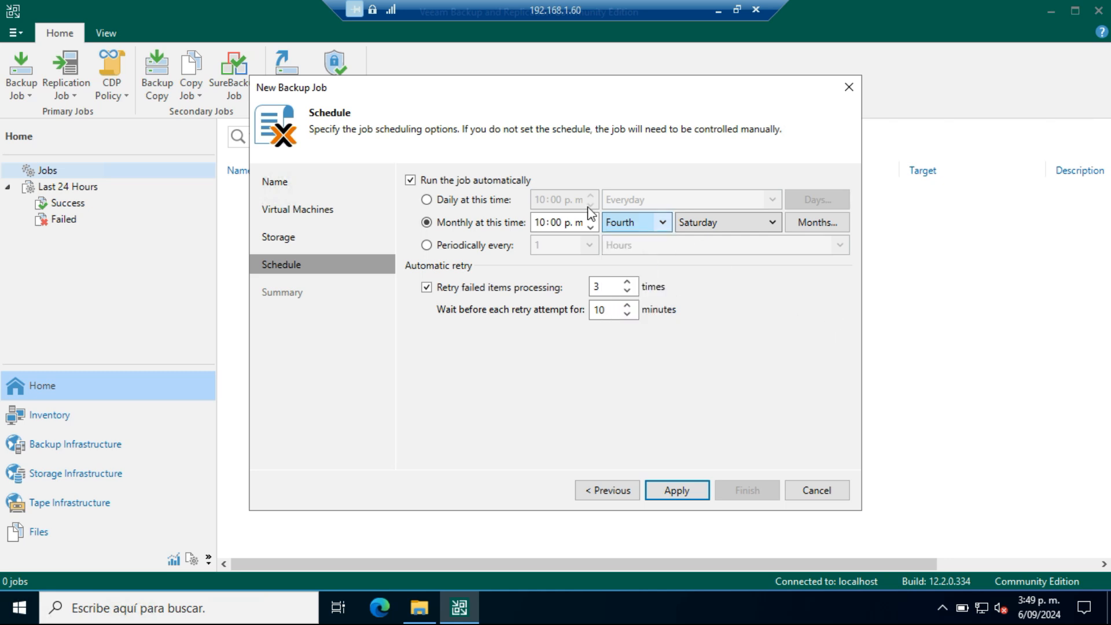
pyautogui.click(772, 226)
pyautogui.click(835, 280)
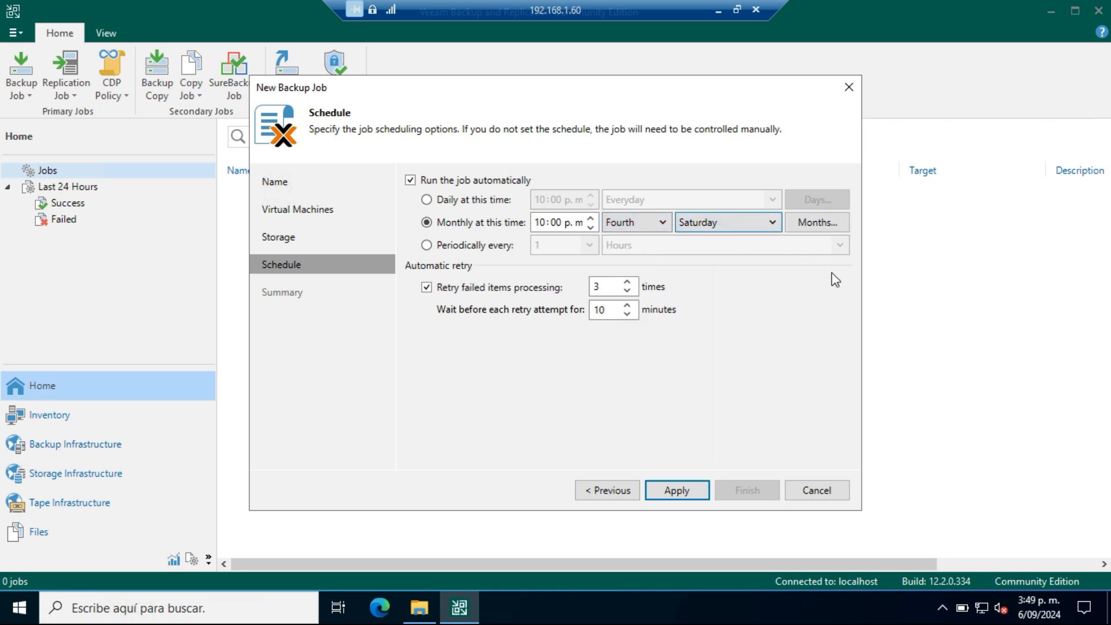
pyautogui.click(832, 221)
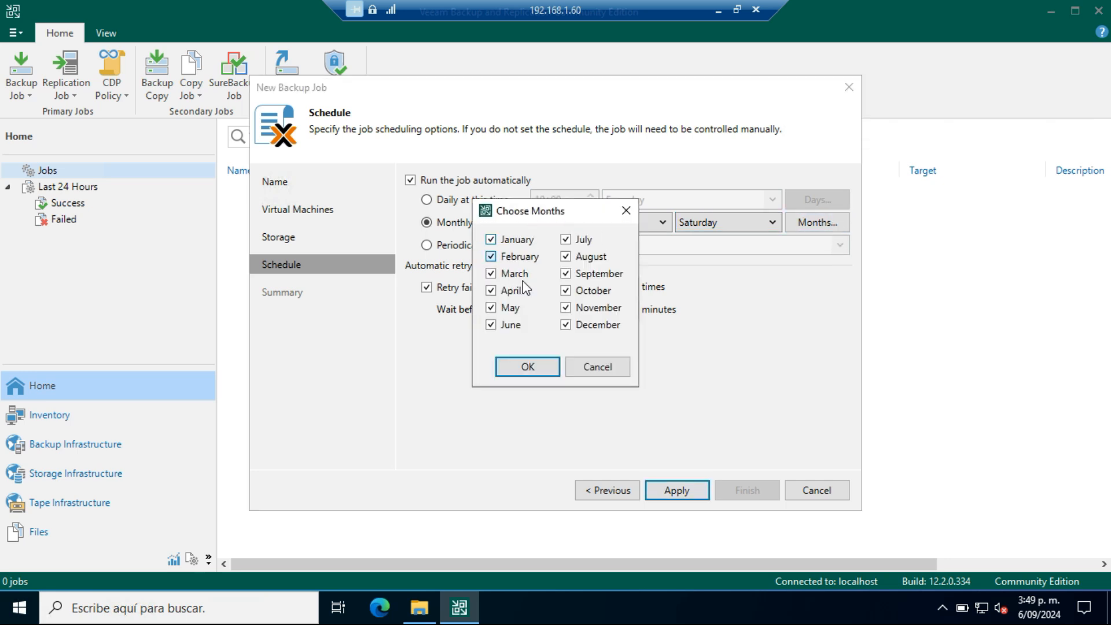
pyautogui.click(600, 368)
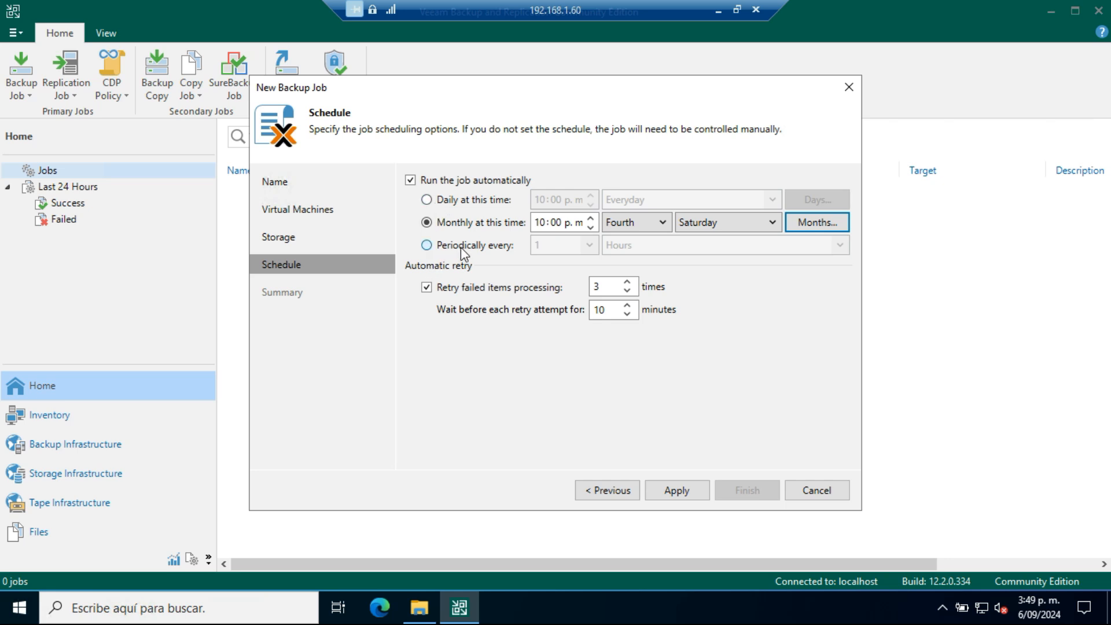
# Step: Try the periodic schedule and examine the time units it offers
pyautogui.click(427, 245)
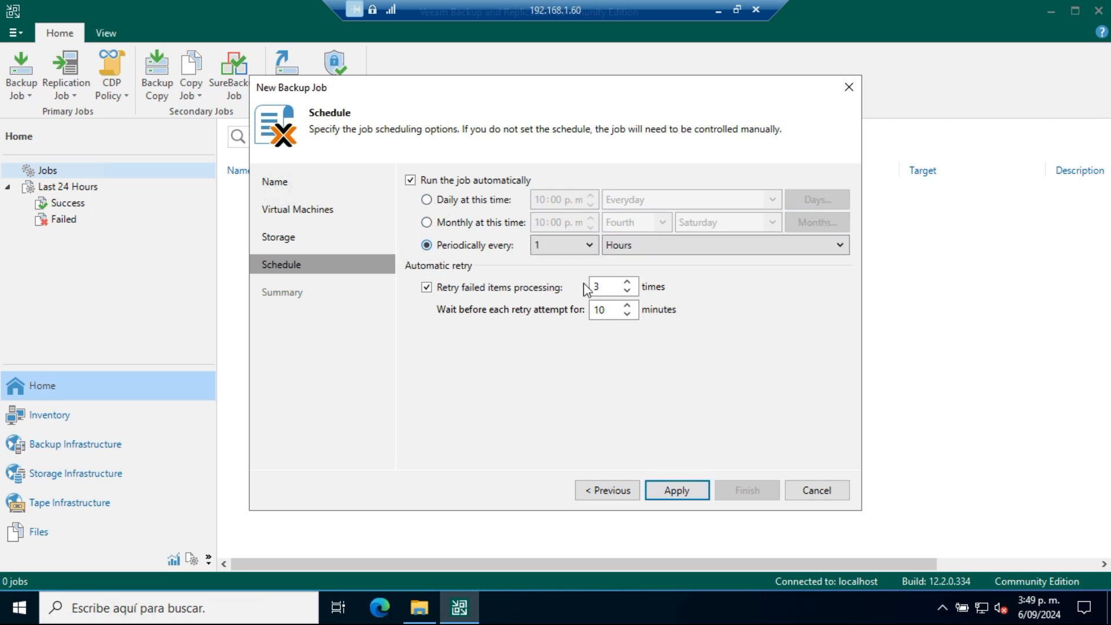
pyautogui.click(846, 248)
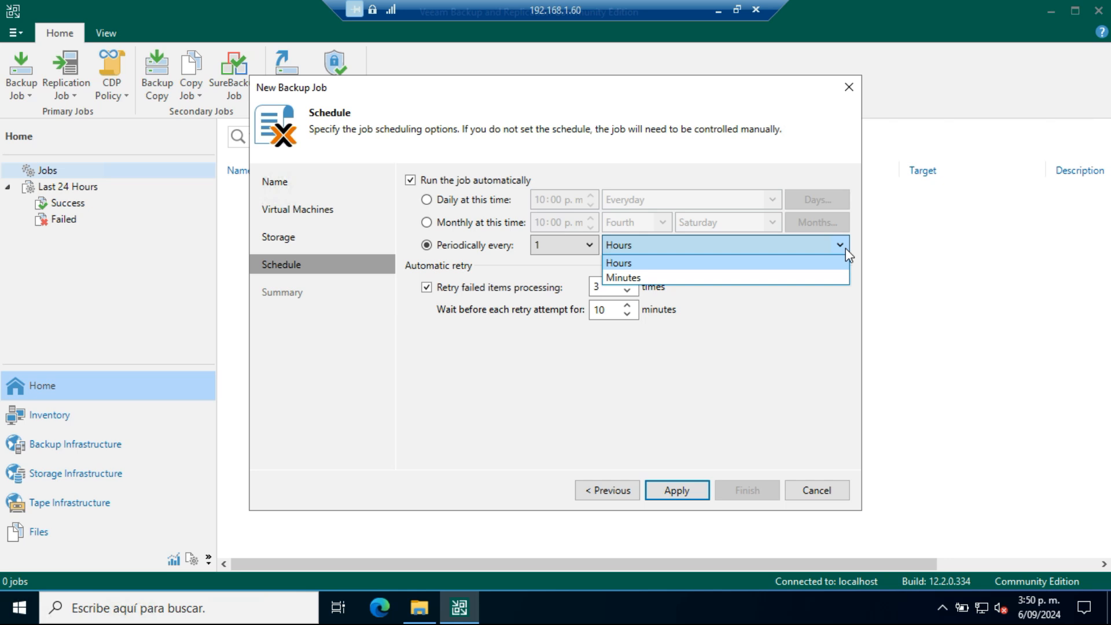
pyautogui.click(845, 248)
# Step: Set the schedule to daily at 10:00 p.m., Everyday, apply it and finish creating the Diario backup job
pyautogui.click(427, 200)
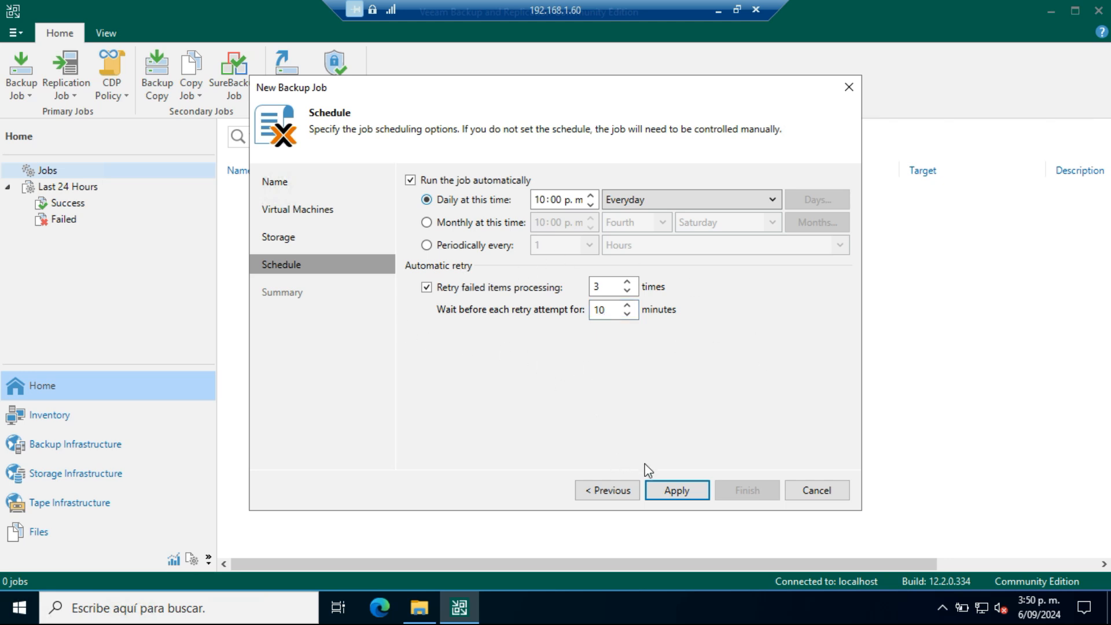
pyautogui.click(676, 490)
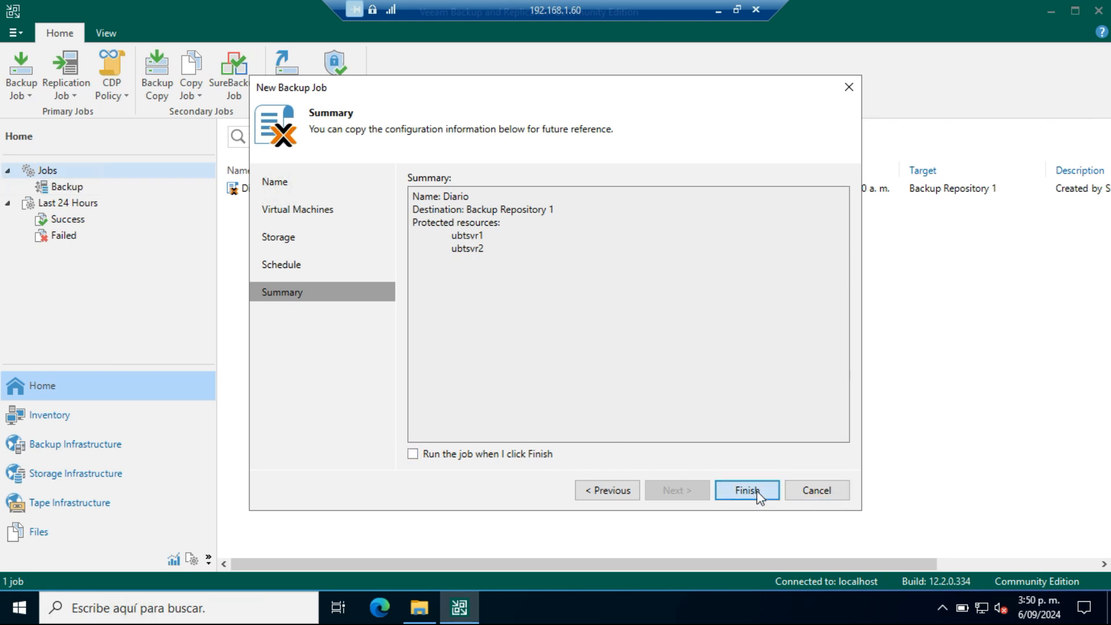
pyautogui.click(758, 493)
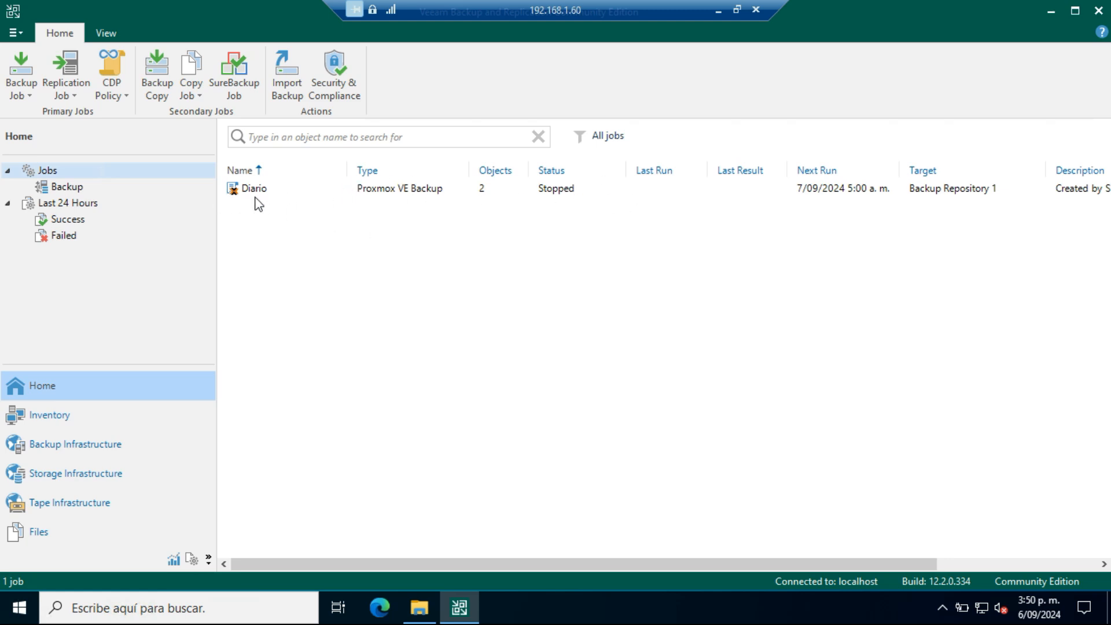
# Step: Start the Diario backup job manually from the list of backup jobs
pyautogui.click(42, 186)
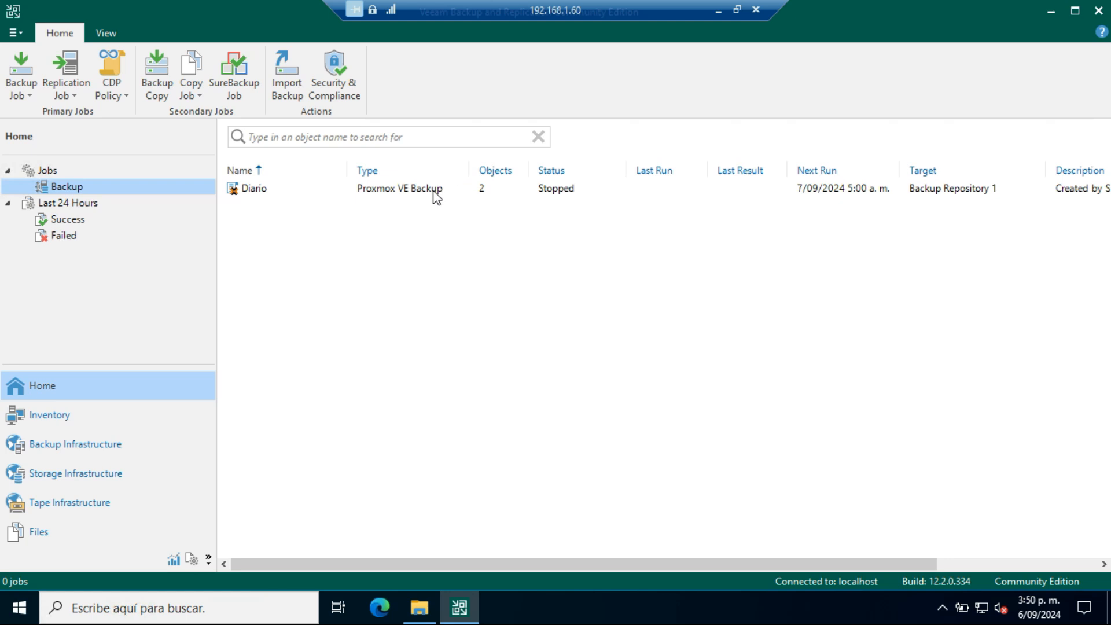
pyautogui.rightClick(244, 193)
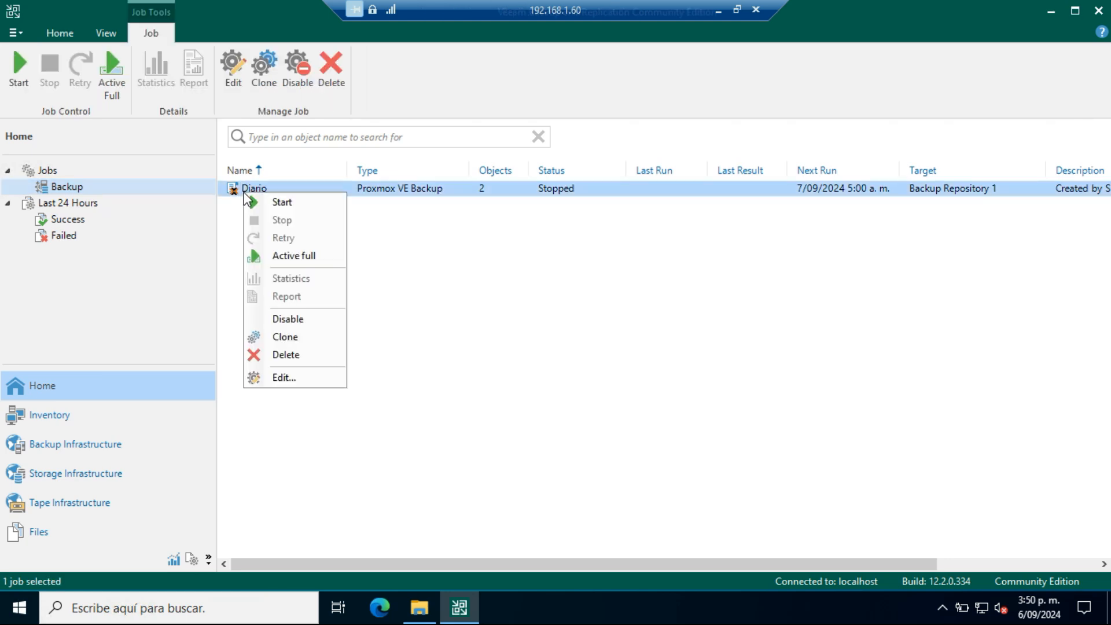
pyautogui.click(292, 203)
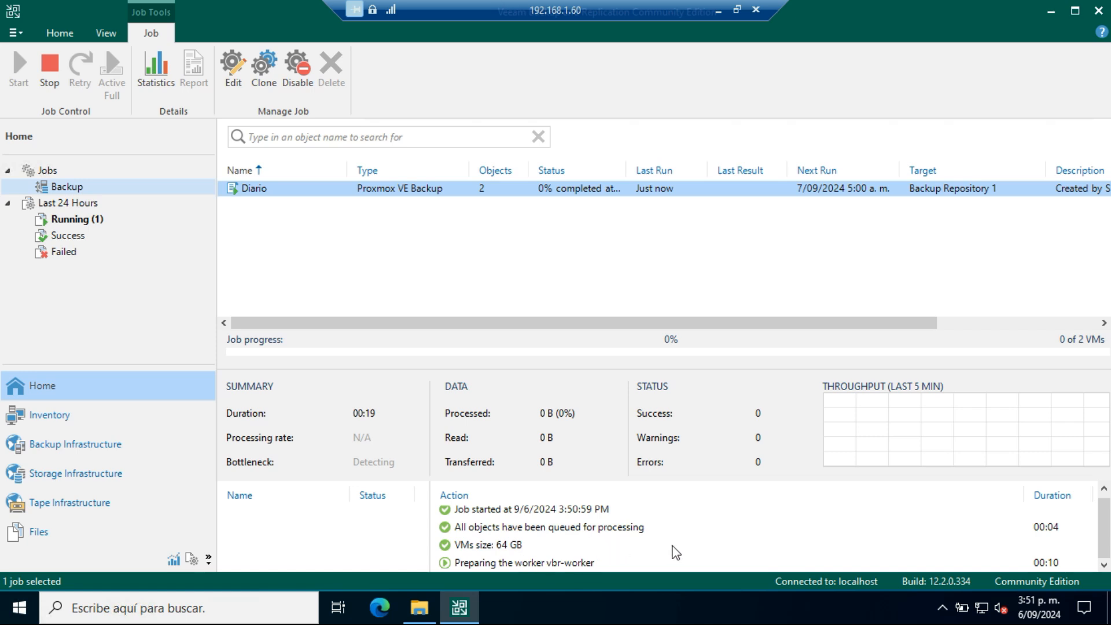
# Step: View the running Diario job's statistics to examine its progress and actions, and close them
pyautogui.rightClick(295, 197)
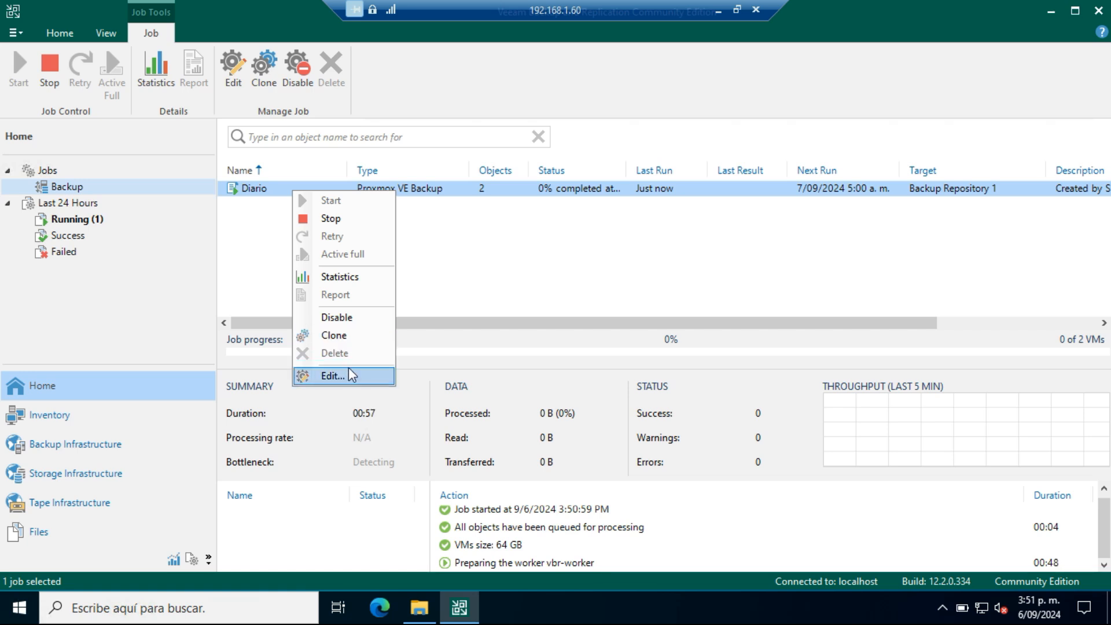
pyautogui.click(345, 277)
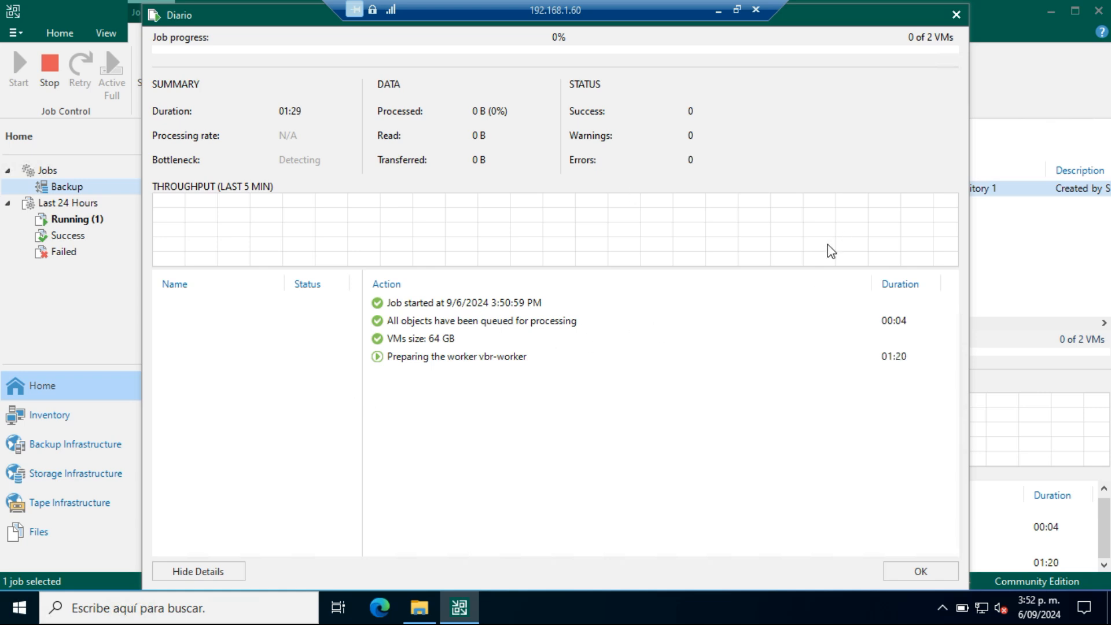
pyautogui.click(921, 572)
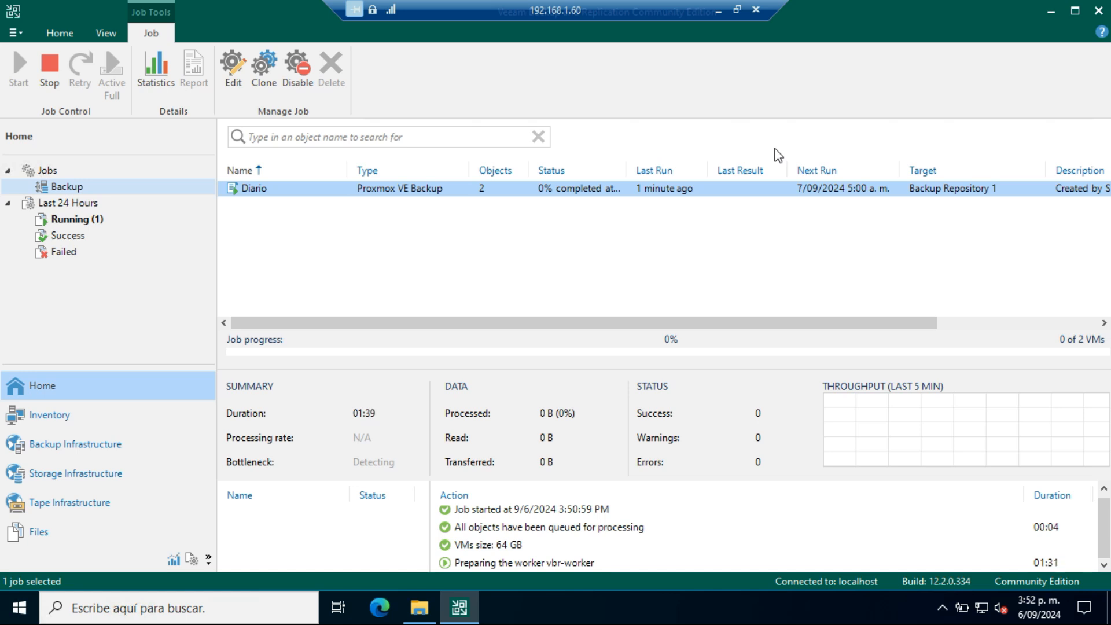
# Step: Switch to Proxmox VE, view the vbr-worker virtual machine's summary and console, and close the console
pyautogui.click(721, 12)
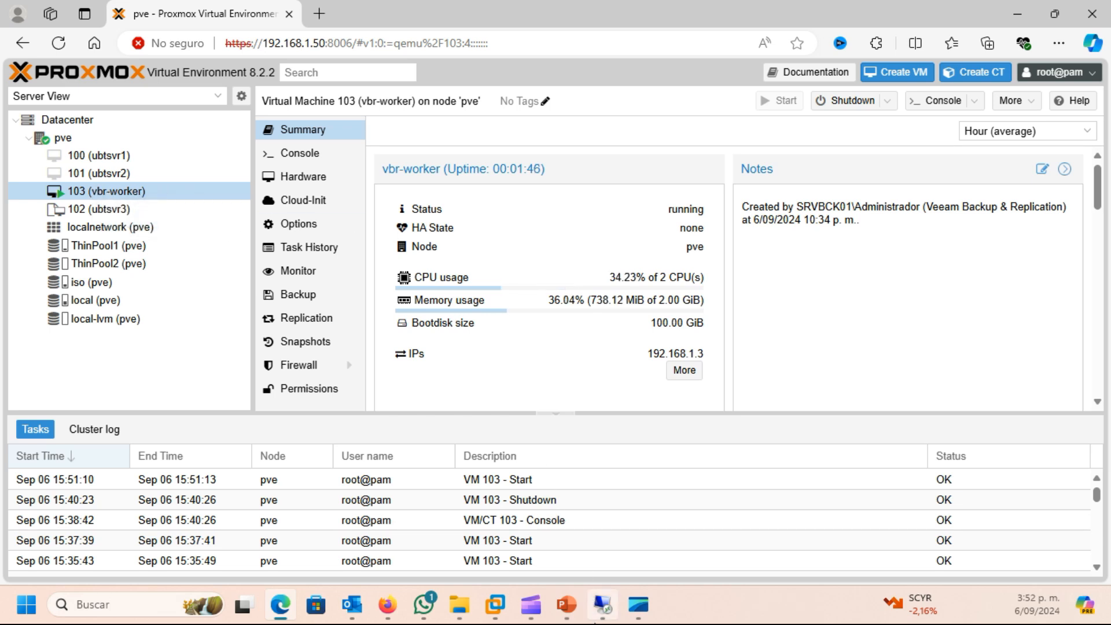
pyautogui.moveTo(602, 610)
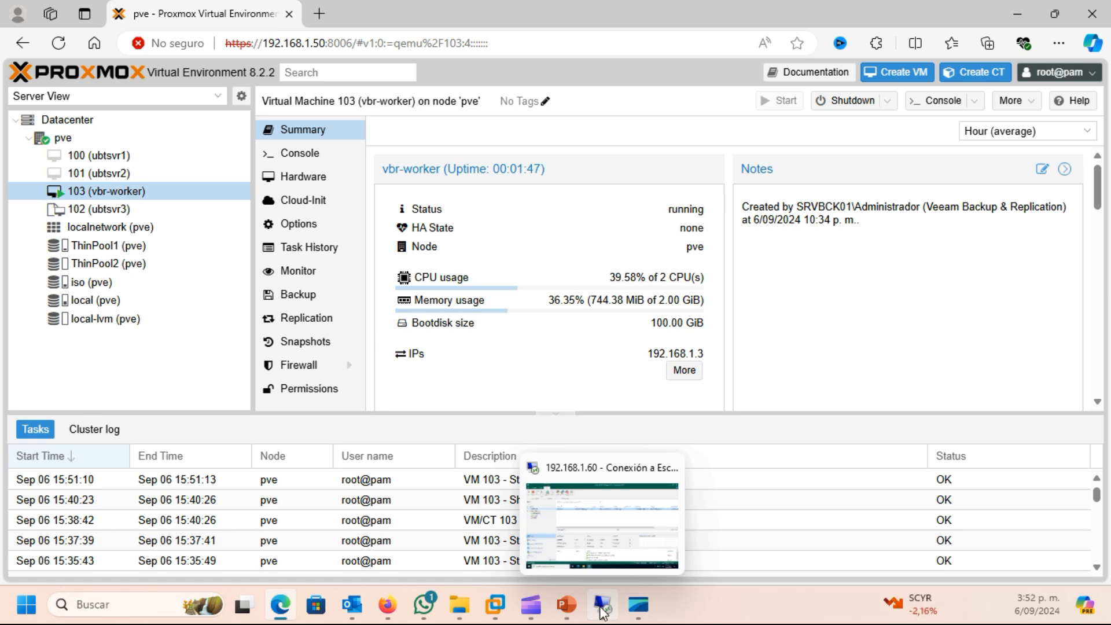
pyautogui.click(602, 611)
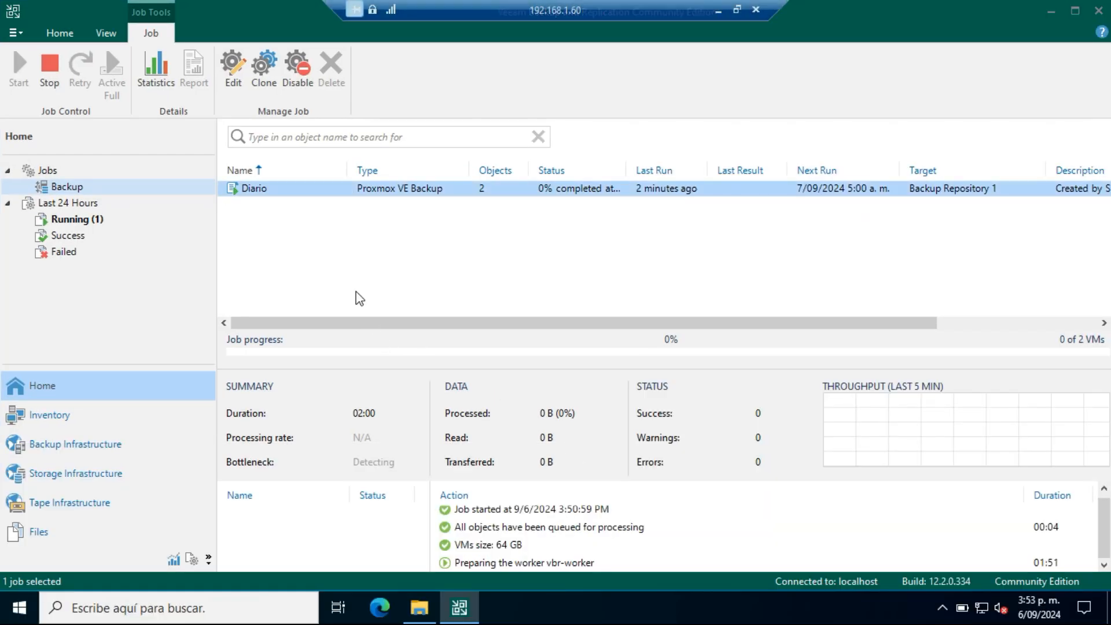
pyautogui.rightClick(278, 194)
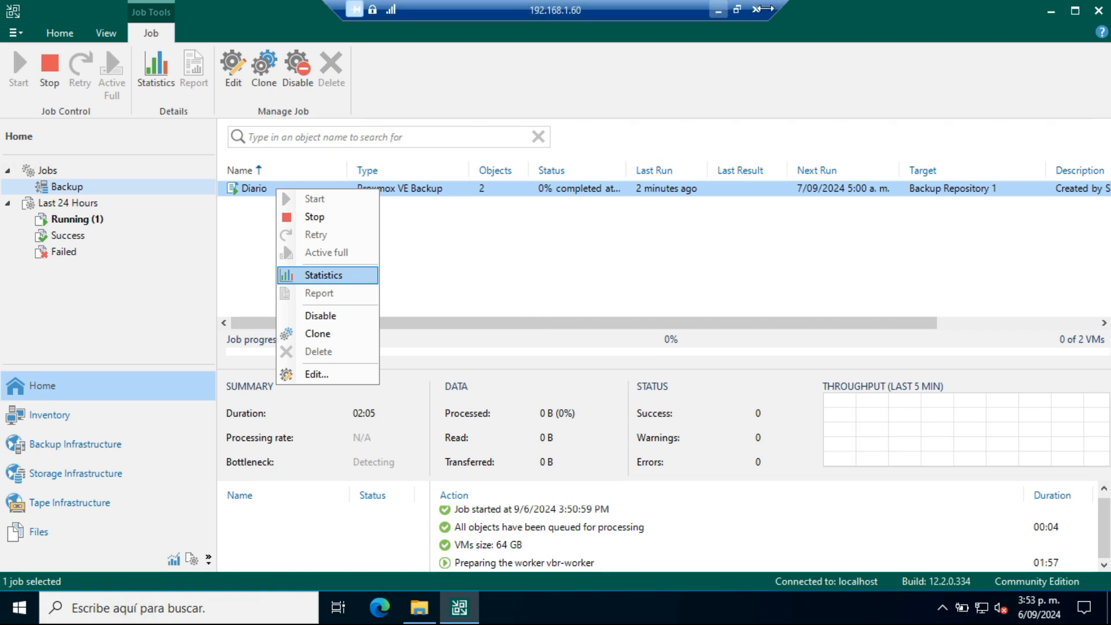
pyautogui.click(718, 11)
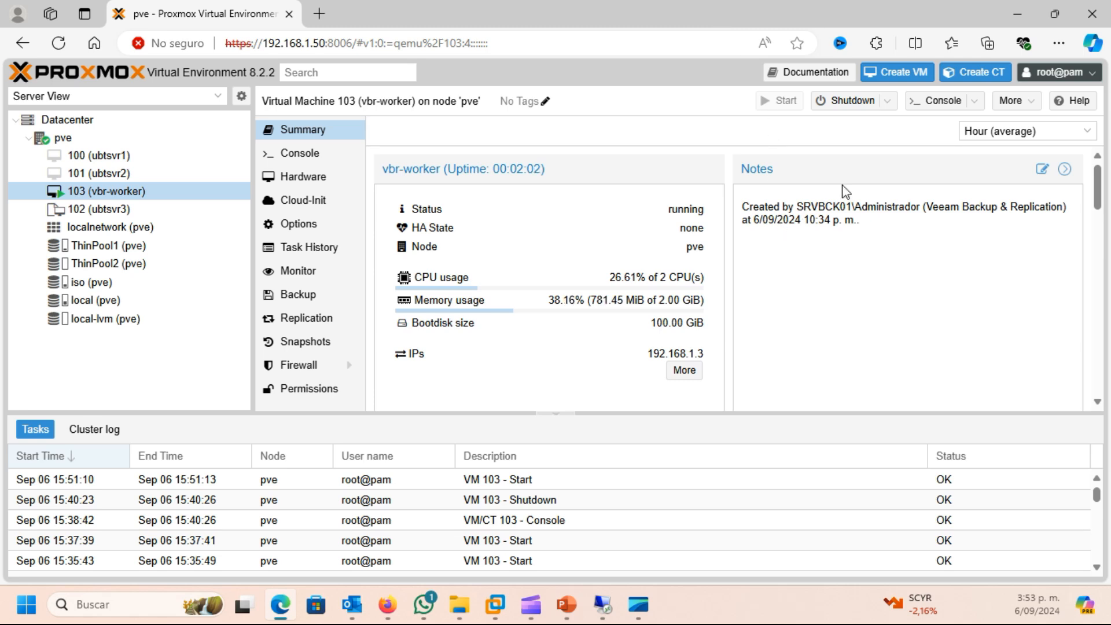
pyautogui.click(943, 102)
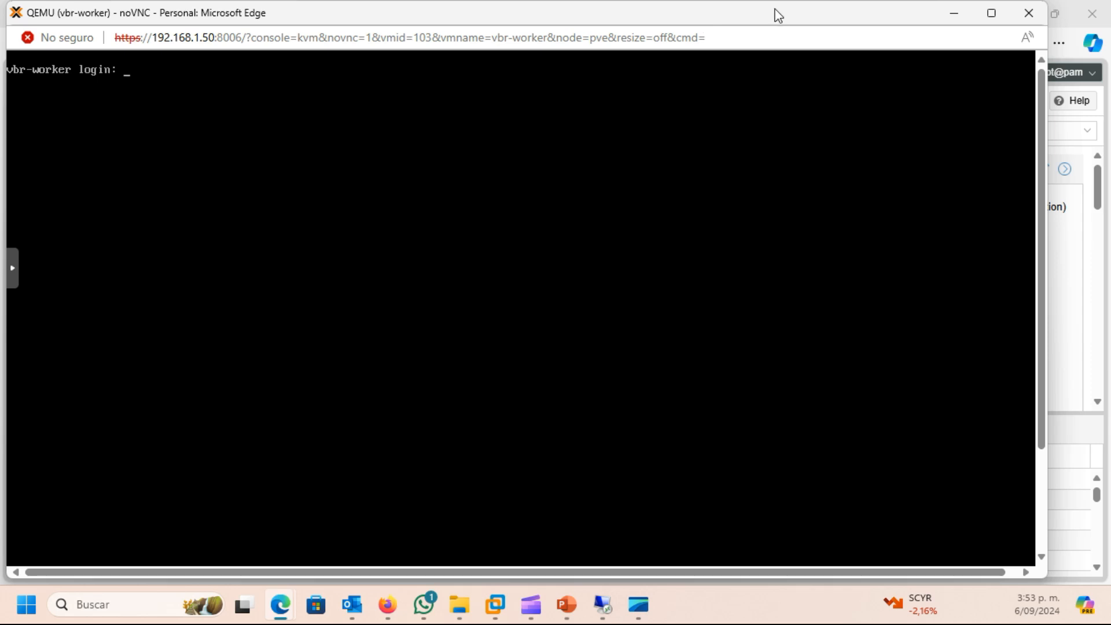
pyautogui.click(1029, 14)
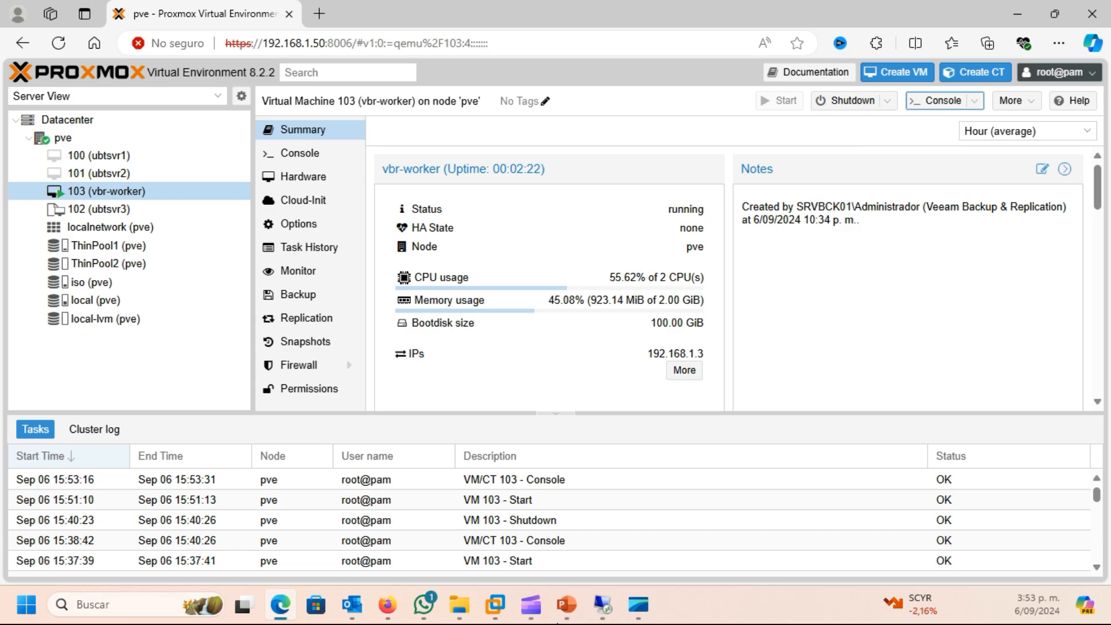
# Step: Switch back to the Veeam remote session and examine the running Diario job's statistics for ubtsvr2
pyautogui.click(605, 606)
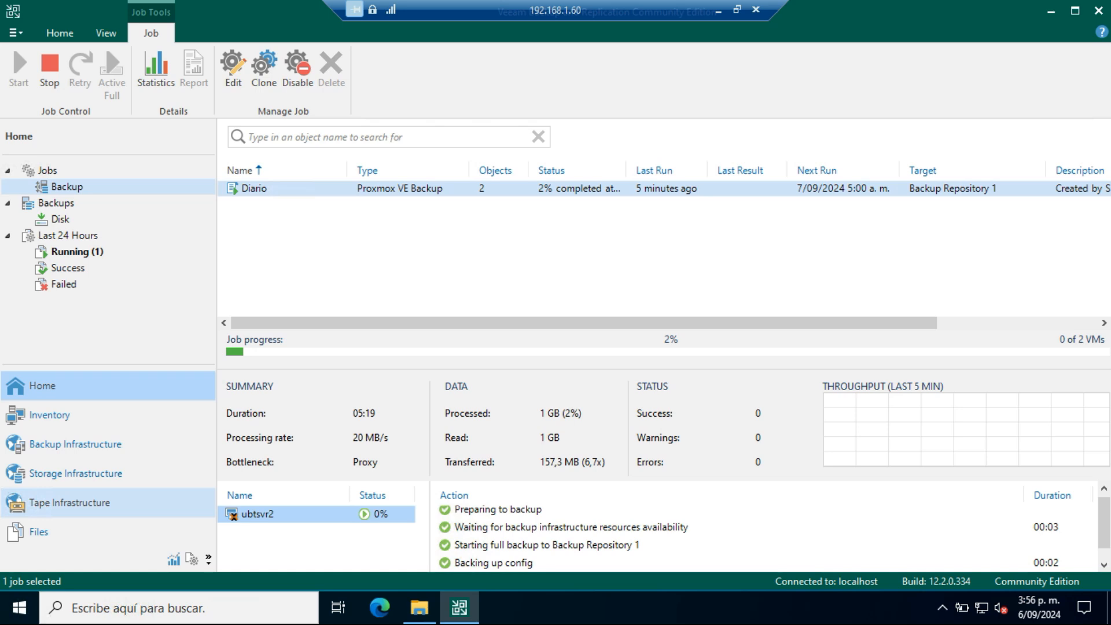
pyautogui.rightClick(286, 188)
pyautogui.click(347, 272)
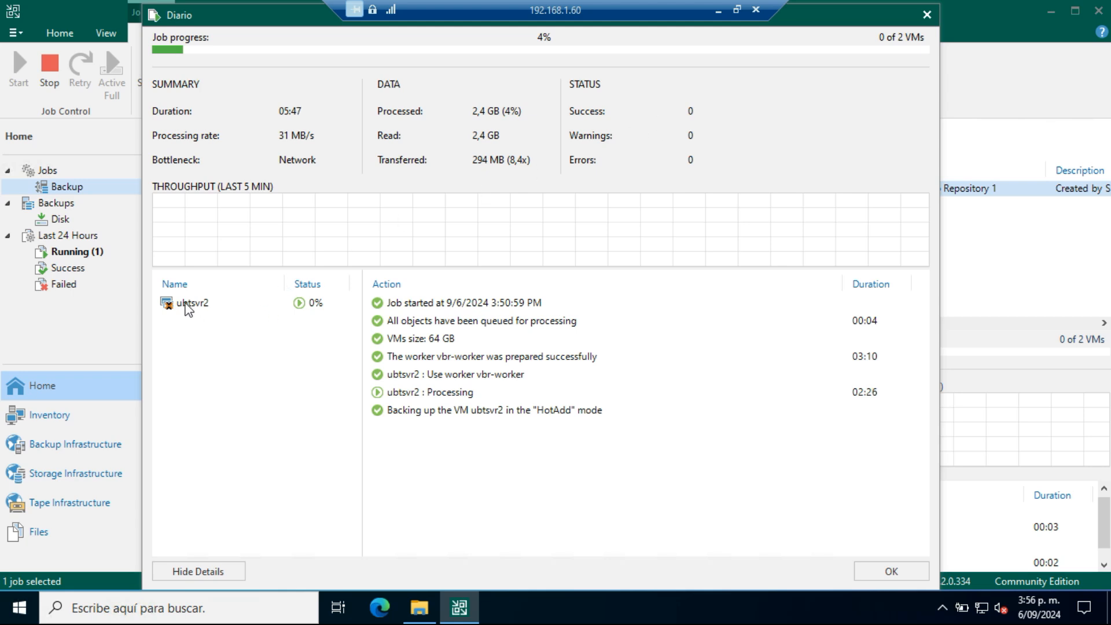
pyautogui.click(188, 305)
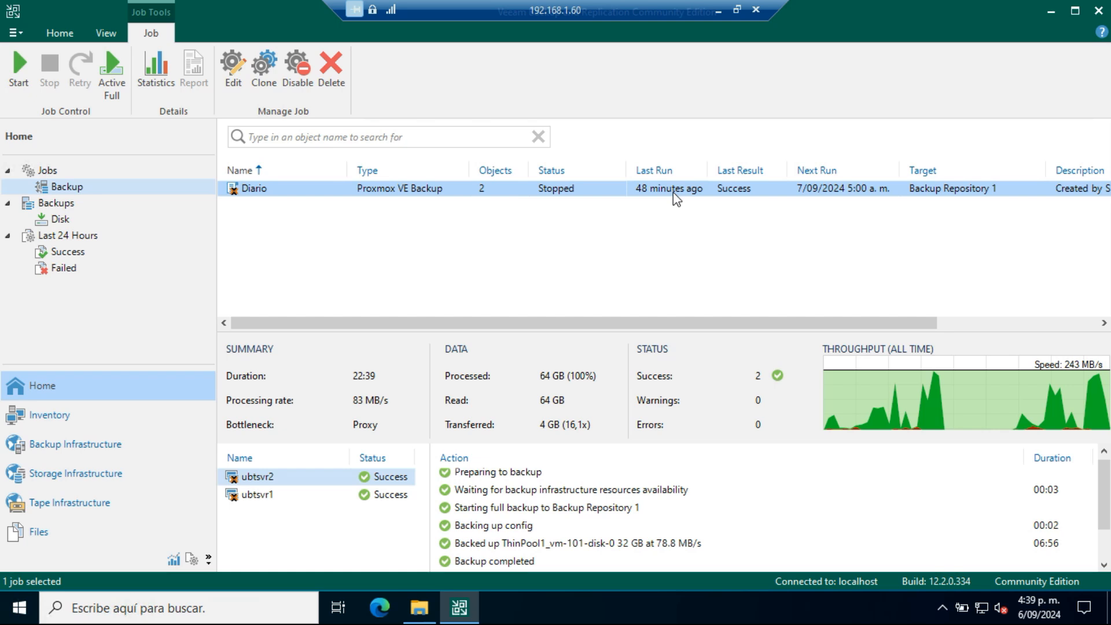
# Step: View the stopped Diario job's statistics, examine the actions logged for its virtual machines, and close them
pyautogui.rightClick(298, 189)
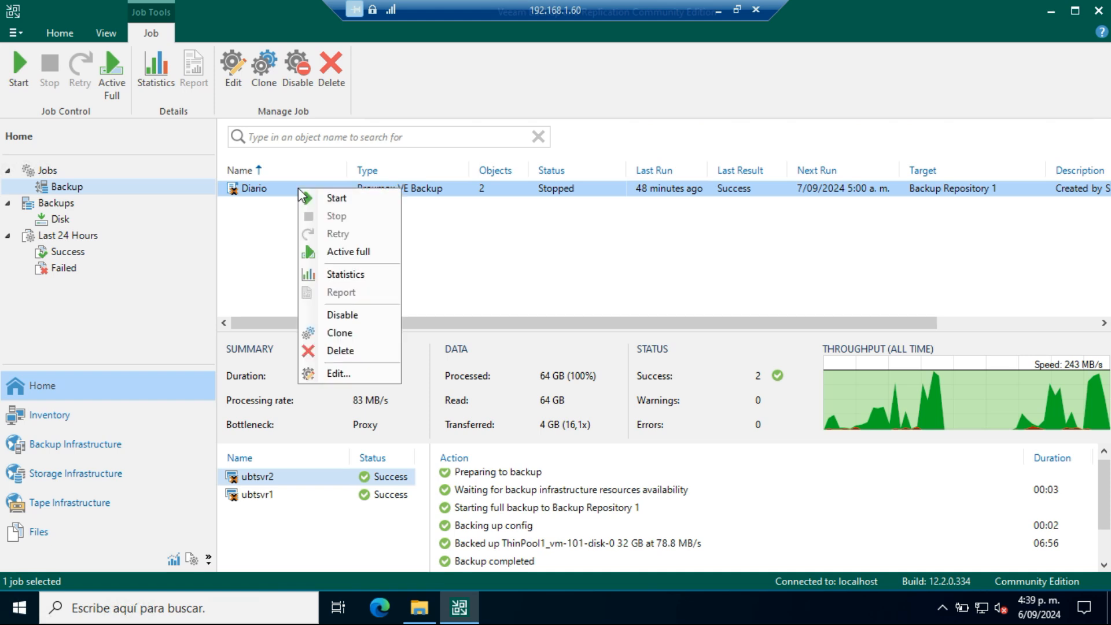
pyautogui.click(376, 281)
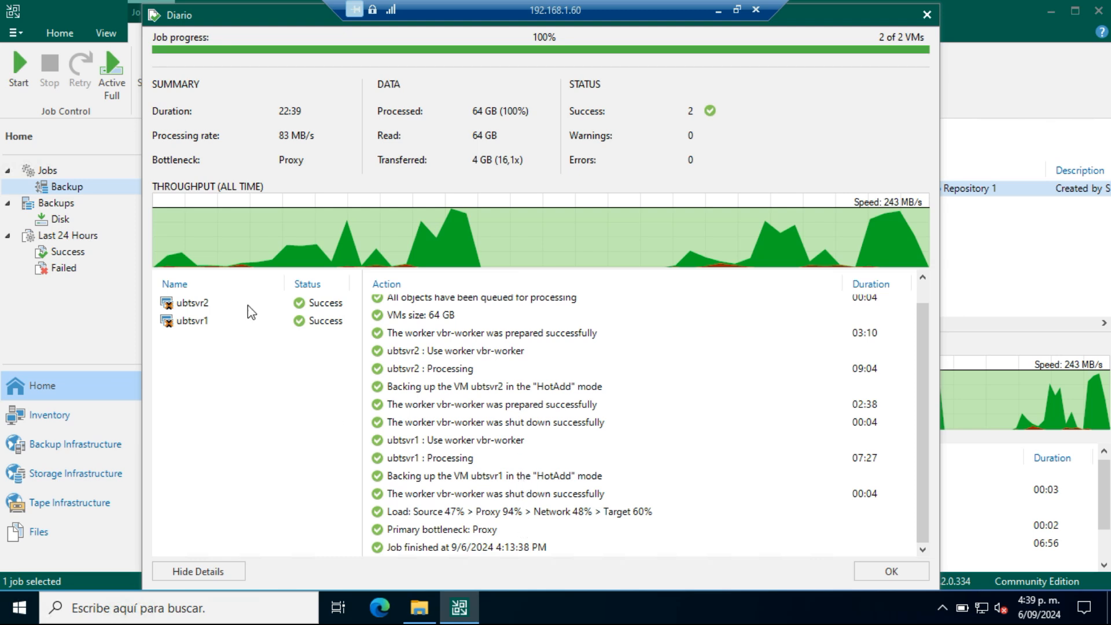
pyautogui.click(196, 303)
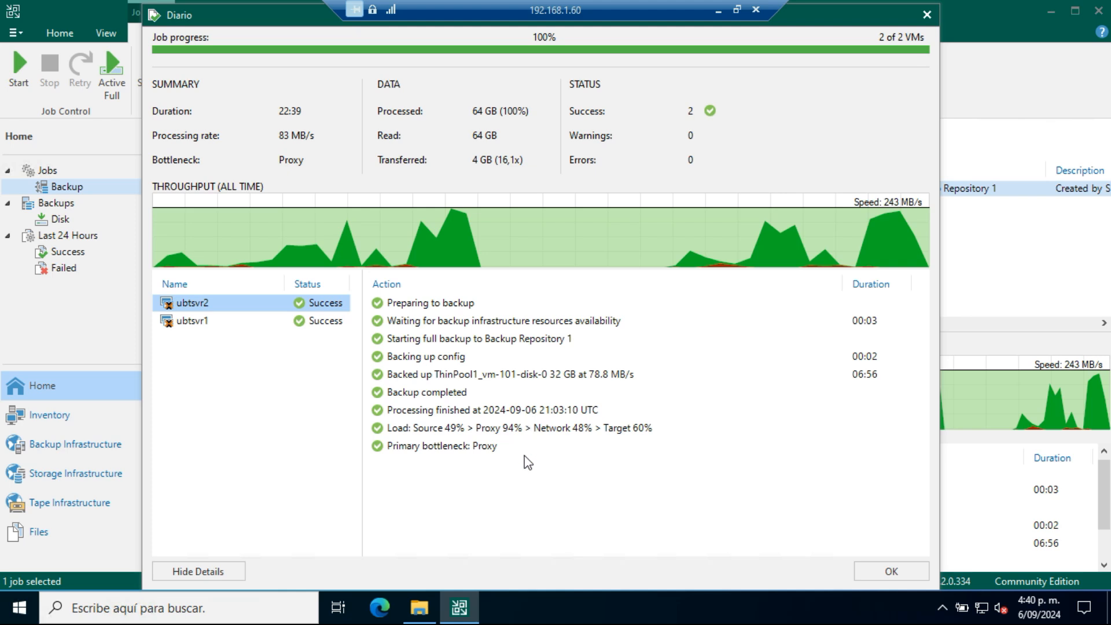
pyautogui.click(186, 322)
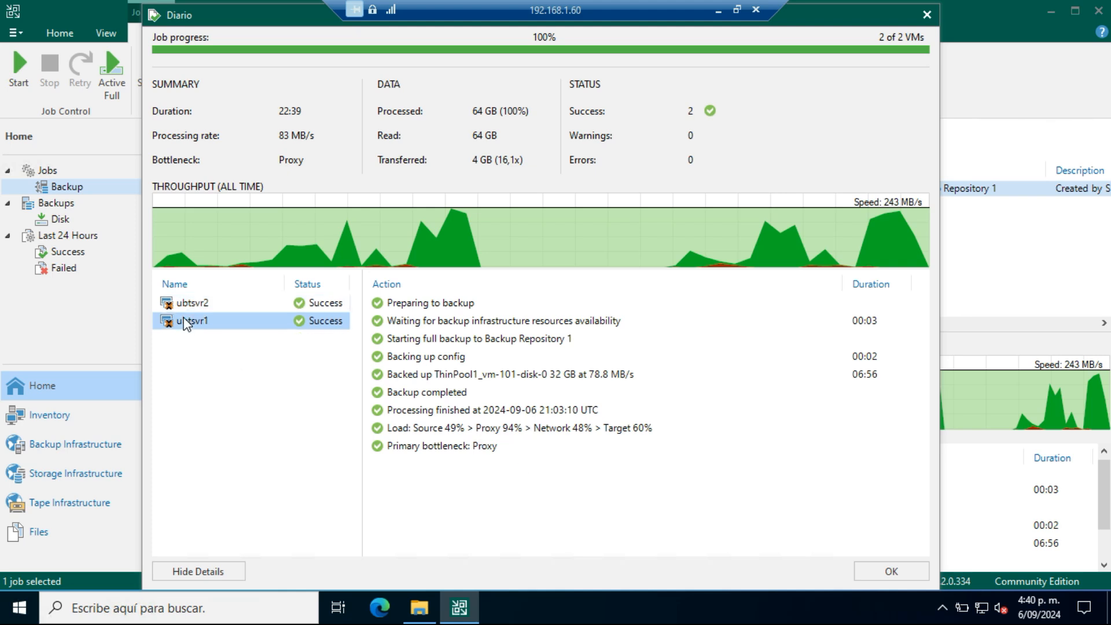
pyautogui.click(184, 304)
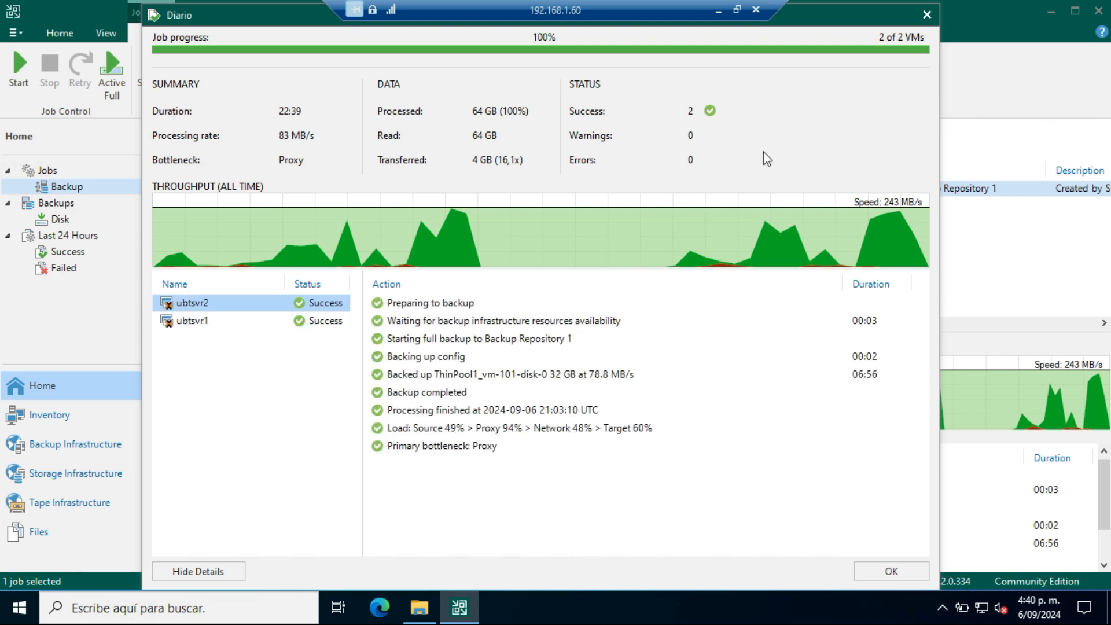
pyautogui.click(927, 14)
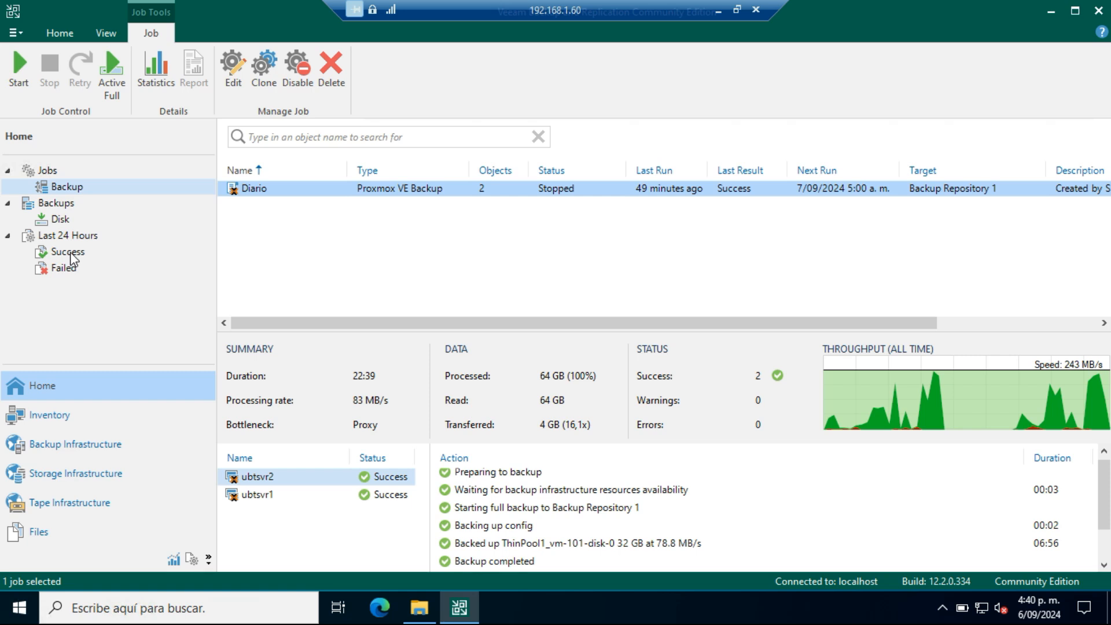
# Step: Show the backups stored on disk, expand the Diario backup and select ubtsvr1
pyautogui.click(60, 220)
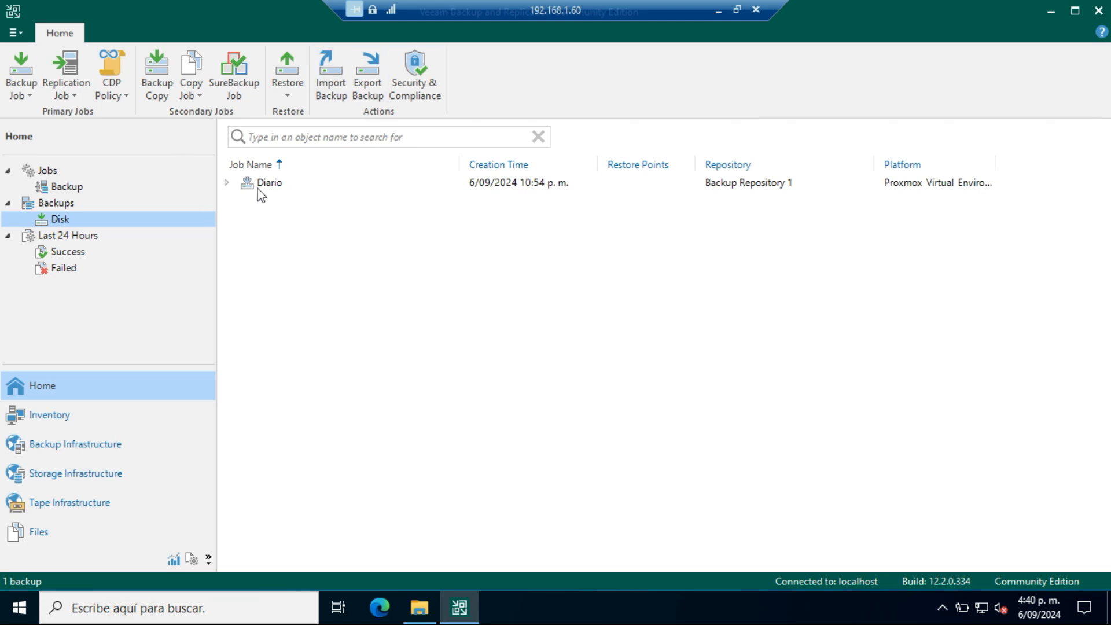
pyautogui.click(72, 190)
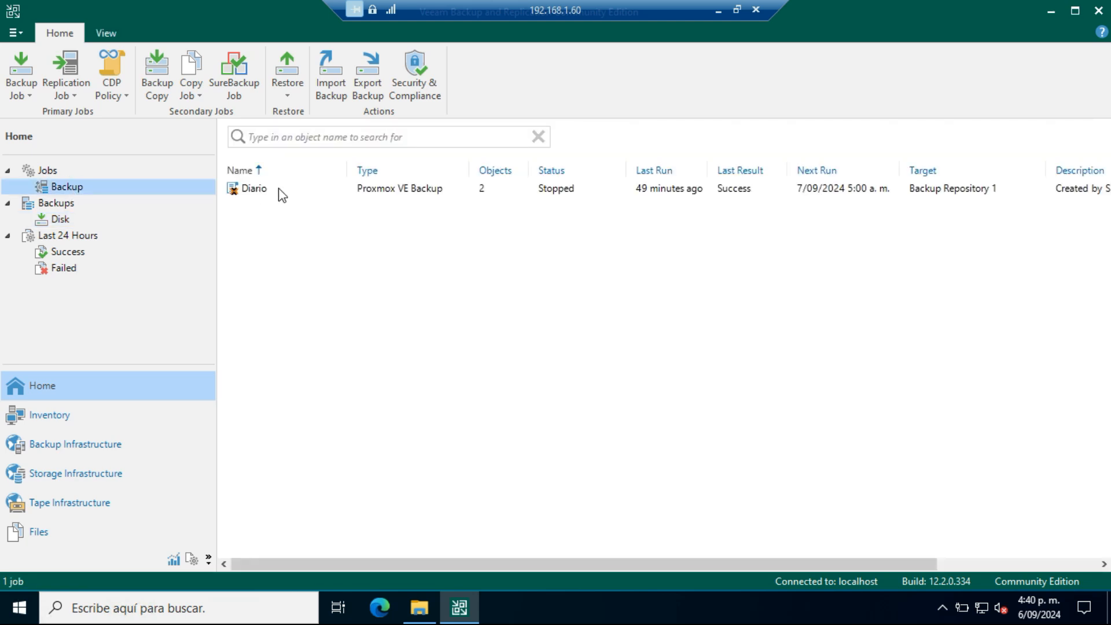
pyautogui.click(60, 219)
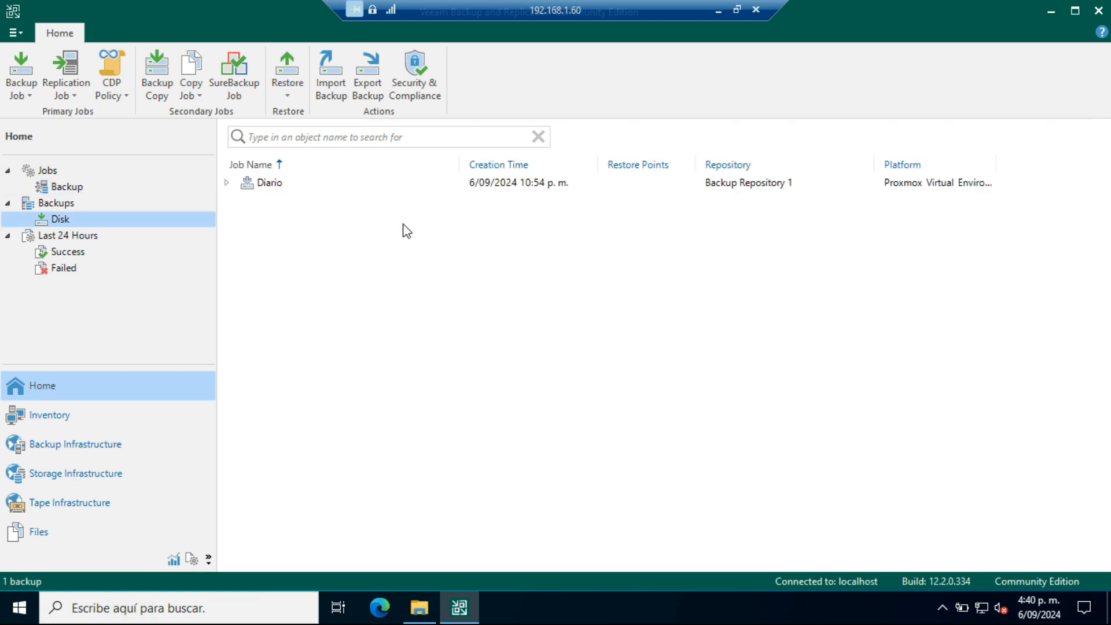
pyautogui.click(226, 185)
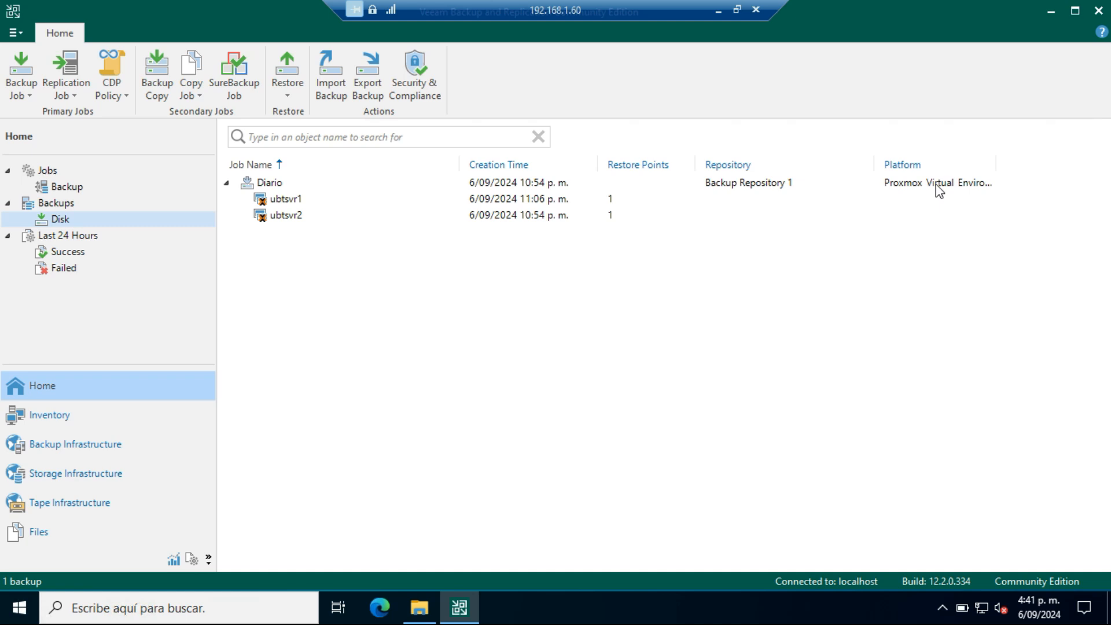
pyautogui.click(285, 203)
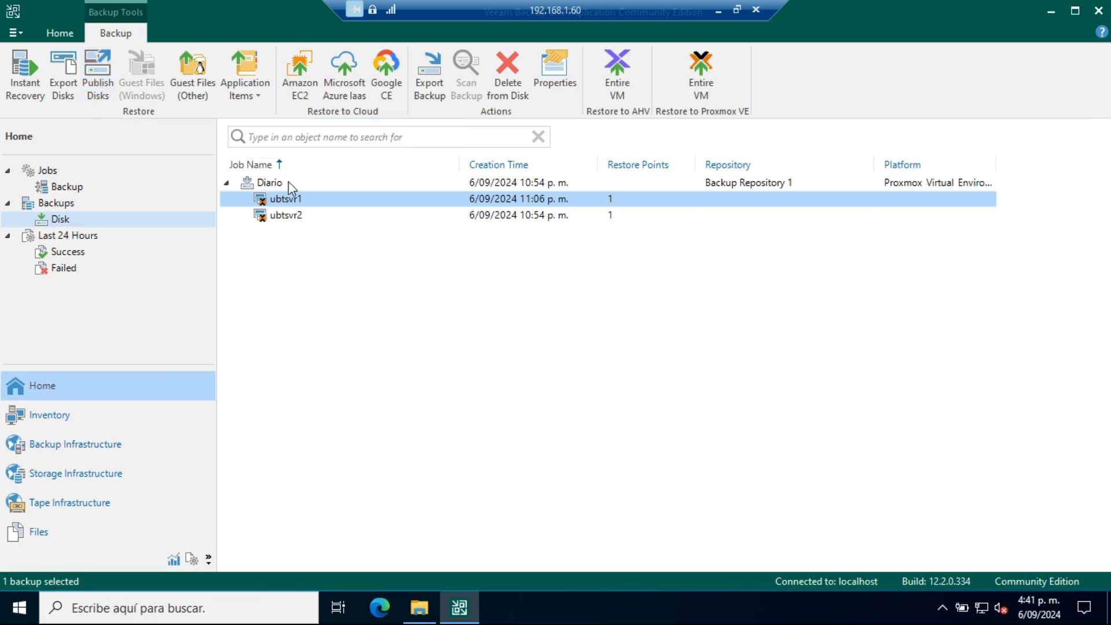
# Step: Try a Linux guest file restore of ubtsvr1, choosing to specify a different helper host, and exit without restoring
pyautogui.rightClick(284, 204)
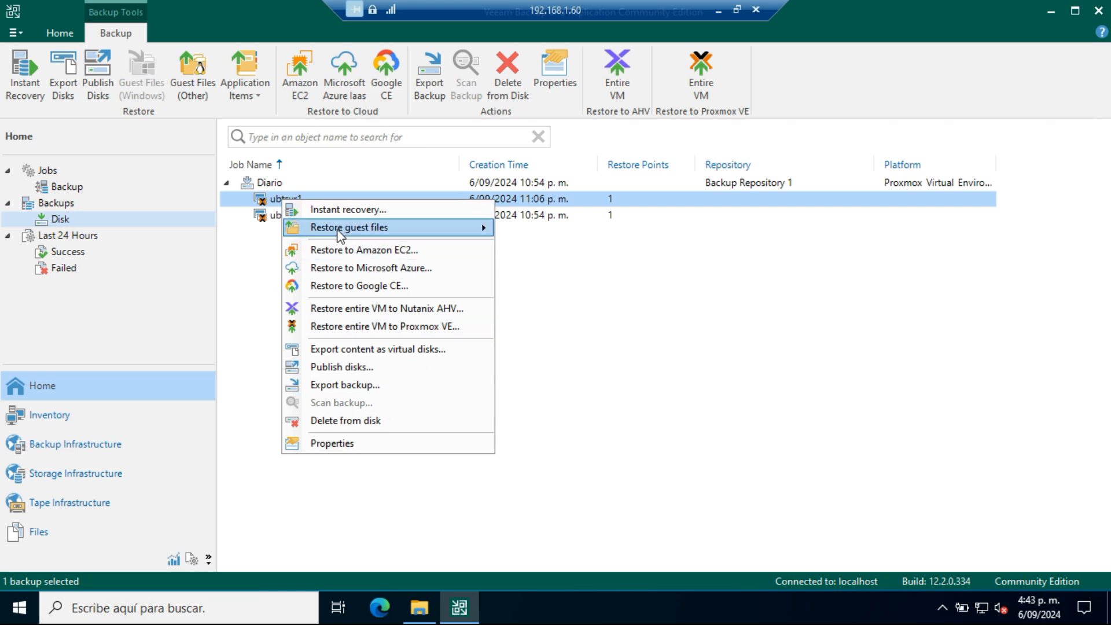
pyautogui.moveTo(338, 230)
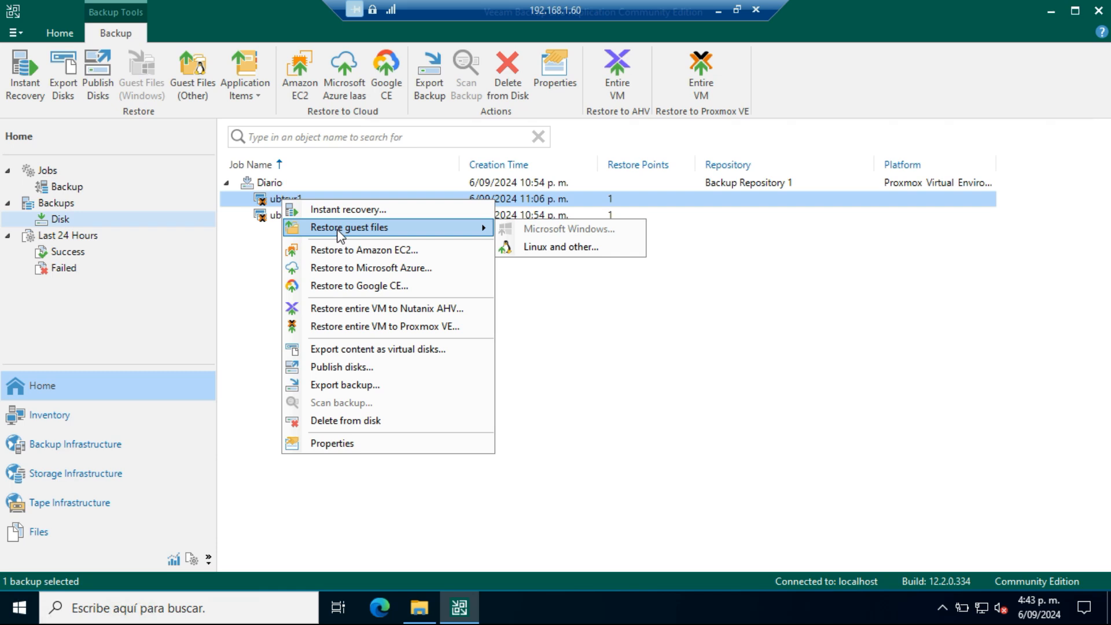
pyautogui.click(588, 255)
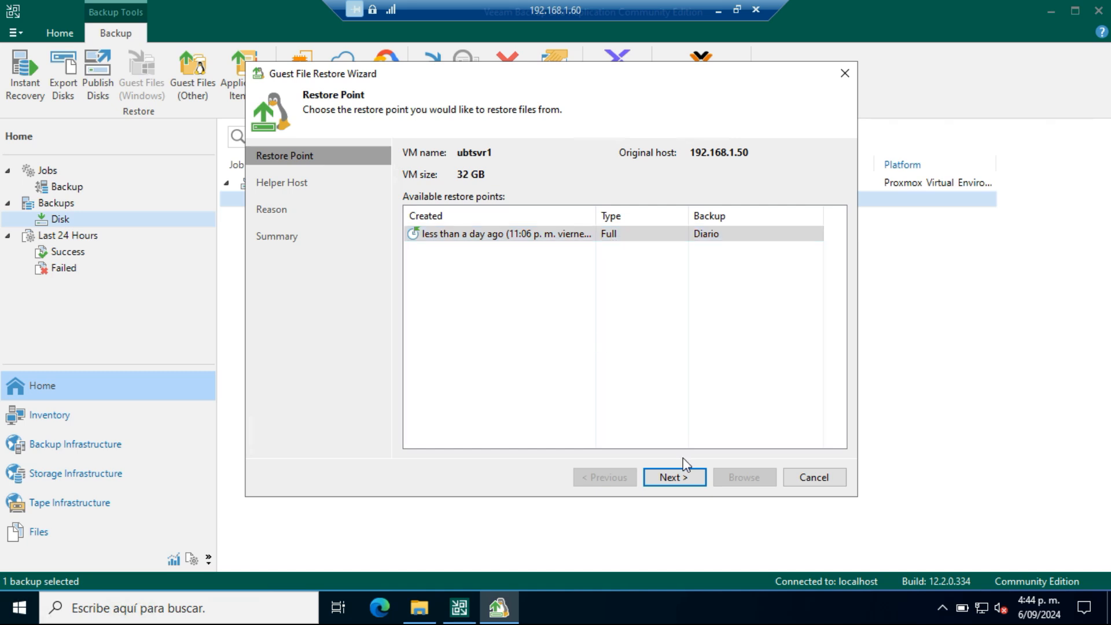
pyautogui.click(683, 473)
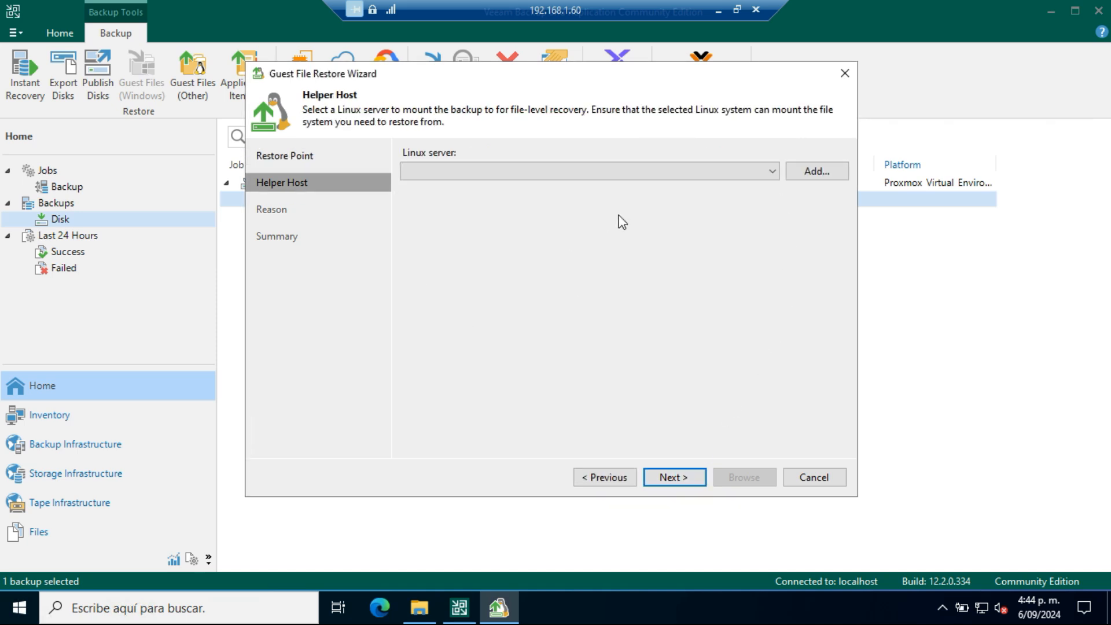
pyautogui.click(772, 170)
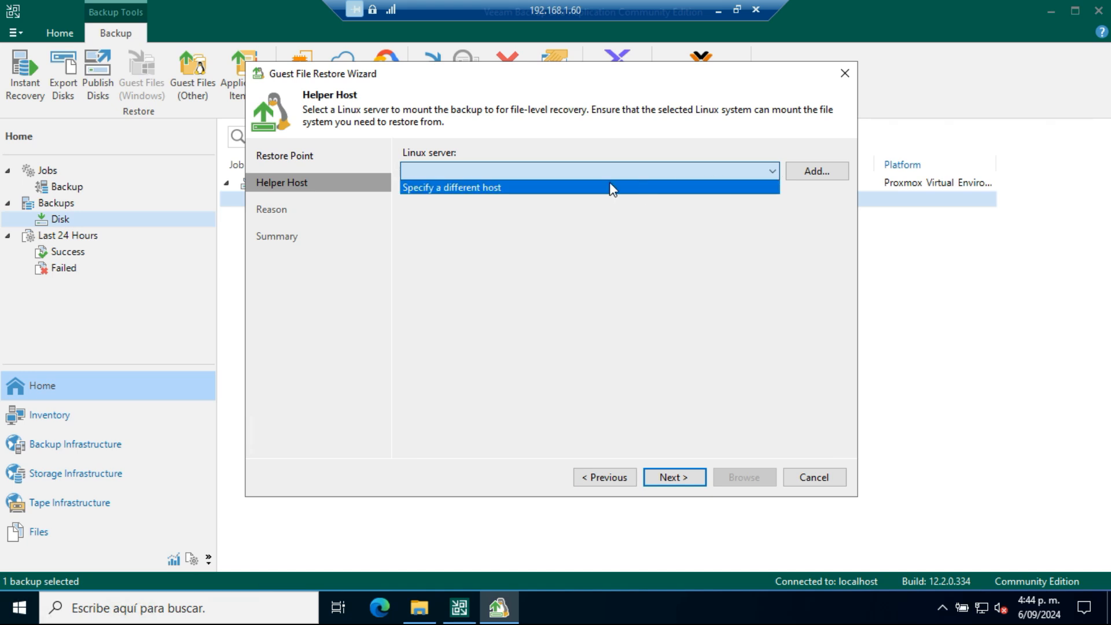
pyautogui.click(589, 187)
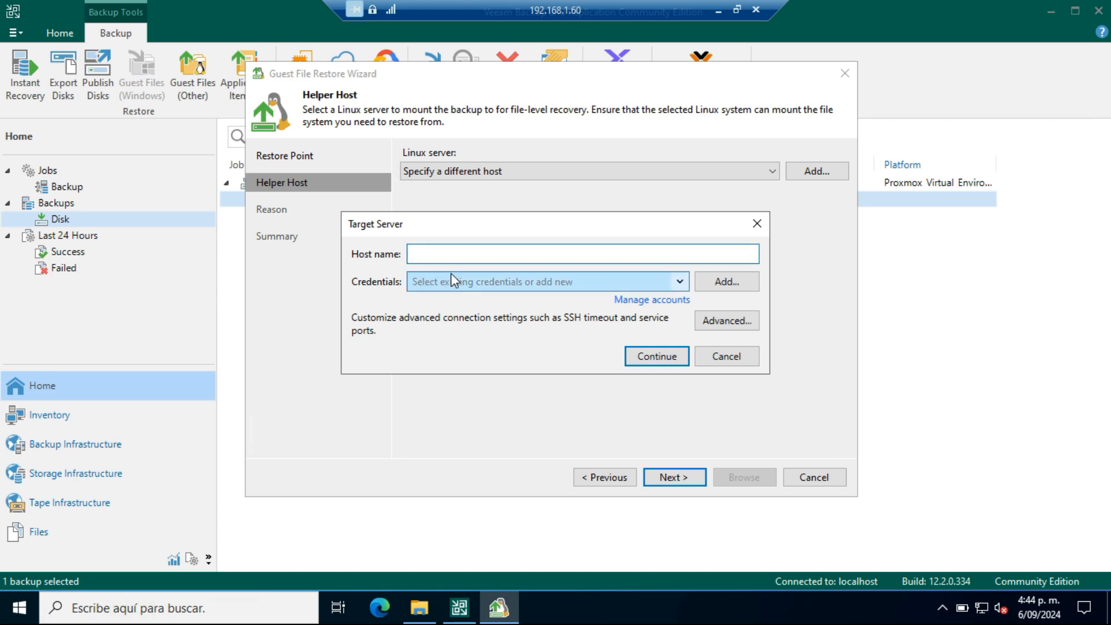
pyautogui.click(744, 364)
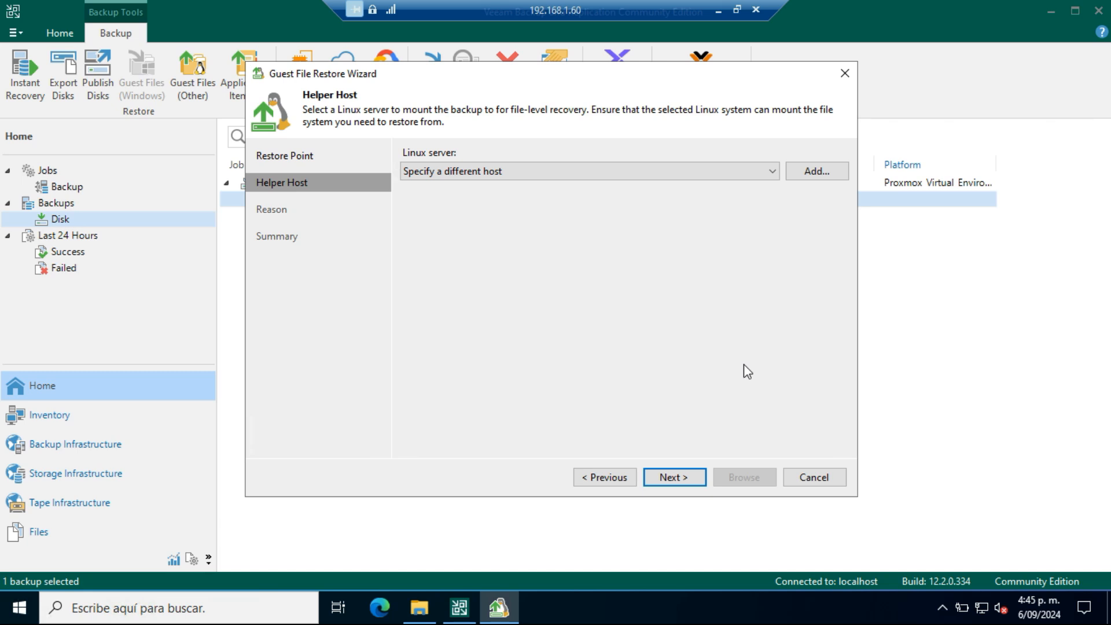
pyautogui.click(837, 482)
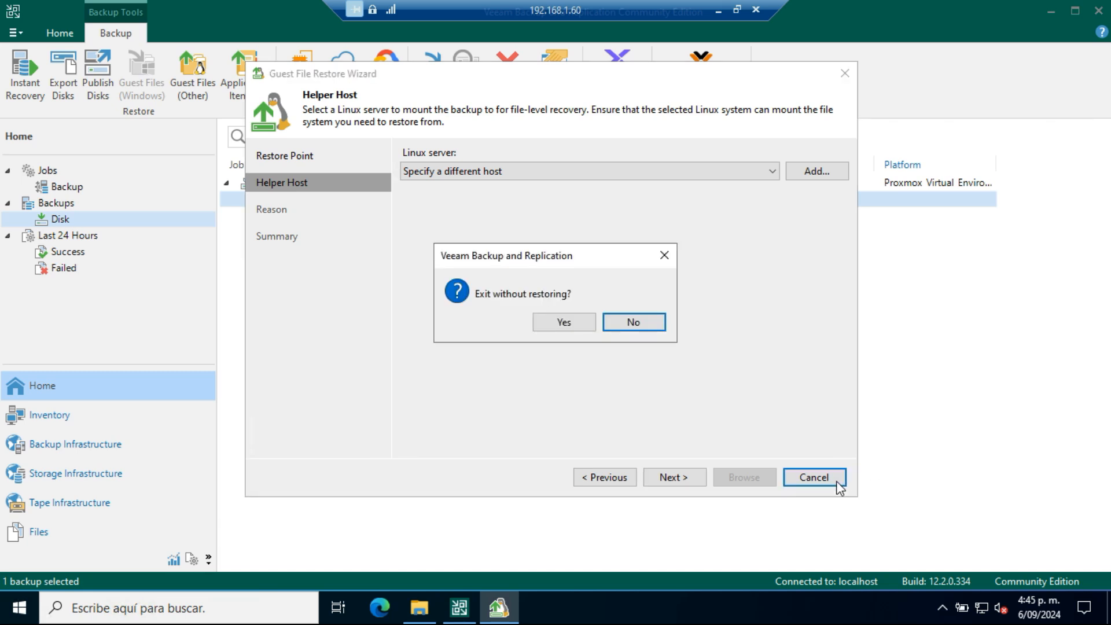
pyautogui.click(589, 330)
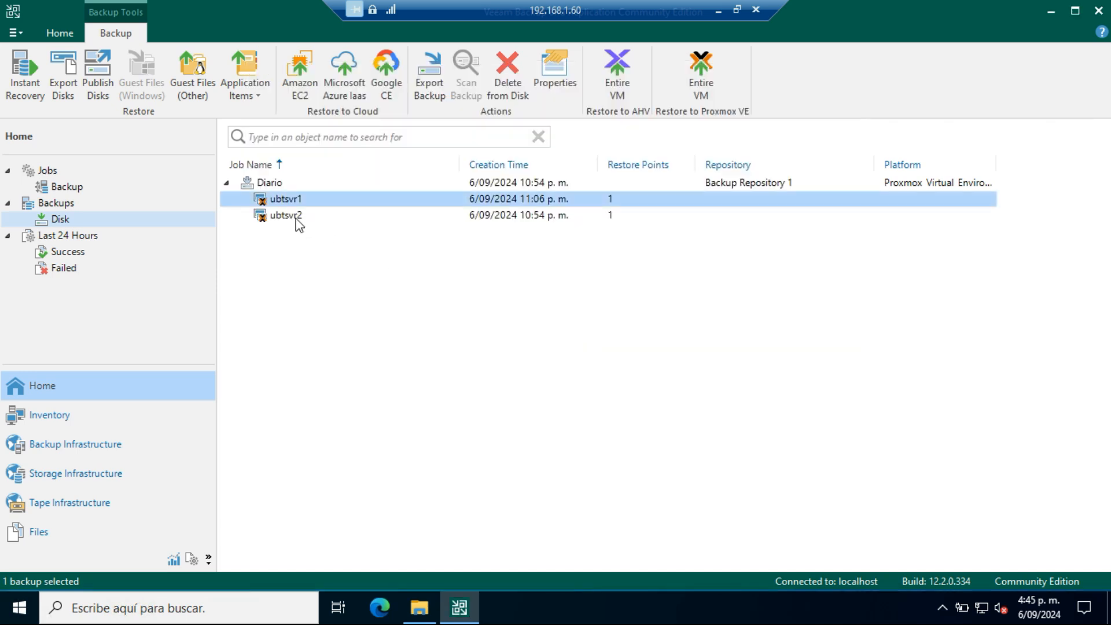
# Step: Restore the entire ubtsvr1 VM to Proxmox VE at its original location, agreeing to remove the existing VM and giving no reason
pyautogui.rightClick(278, 199)
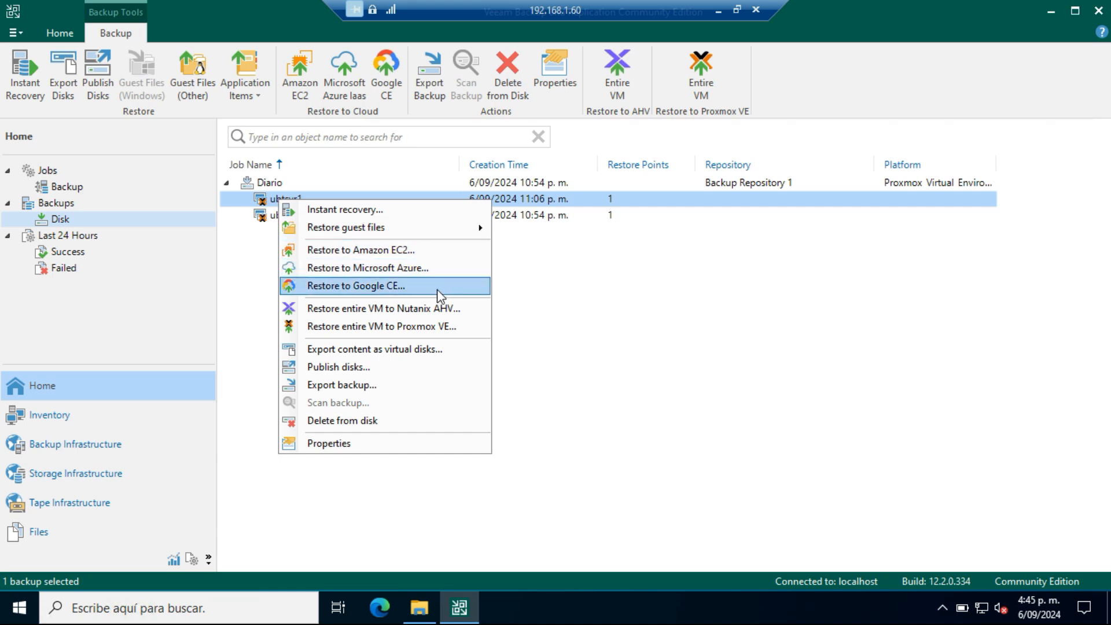
pyautogui.click(427, 328)
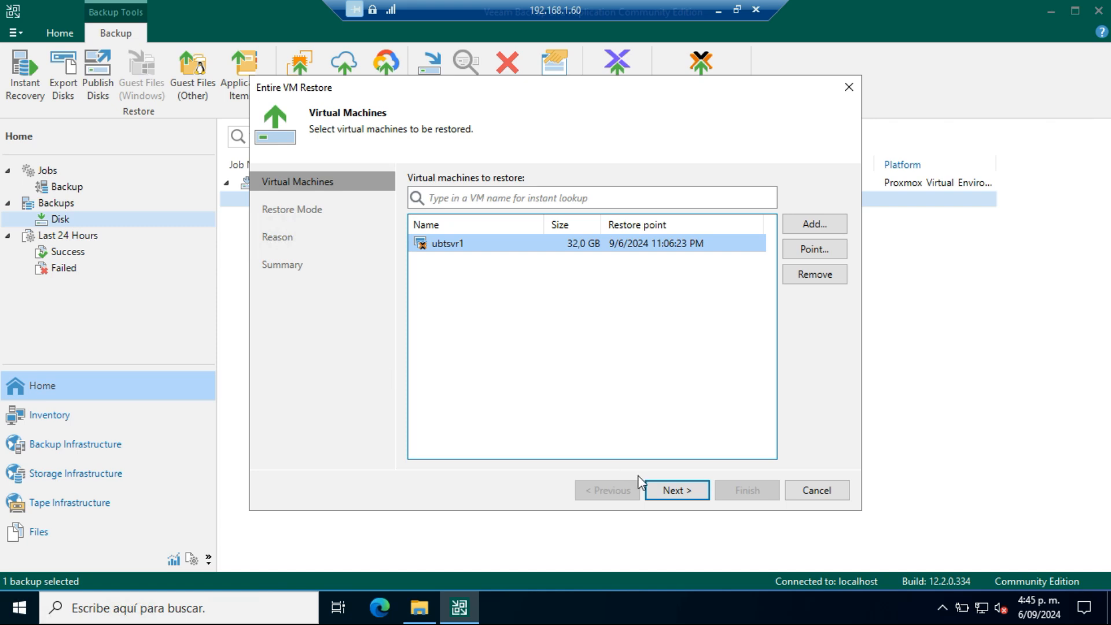
pyautogui.click(673, 493)
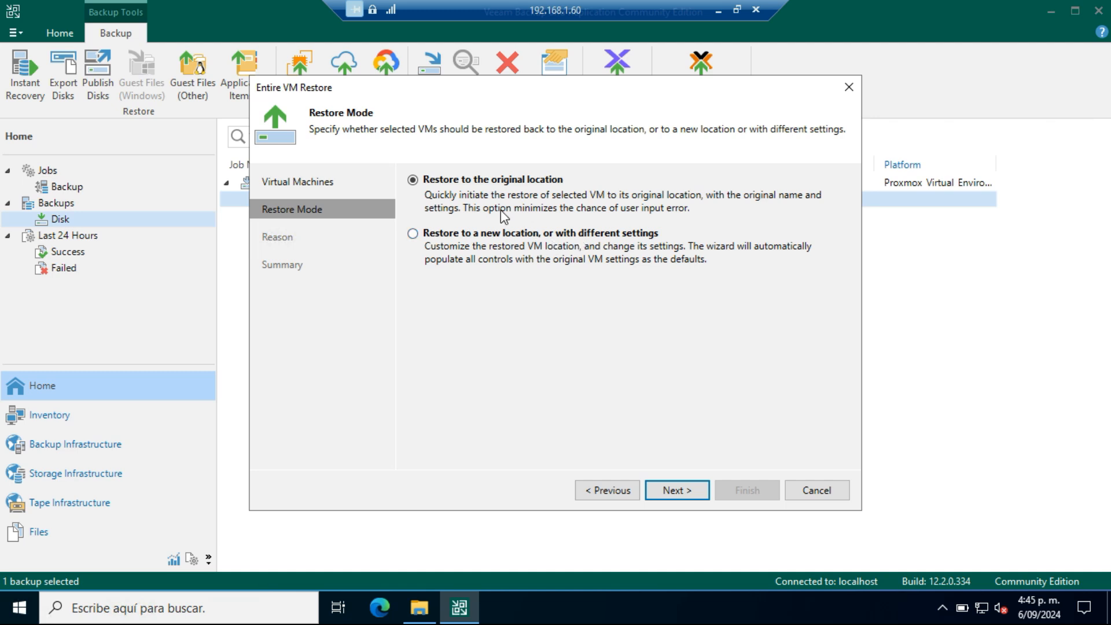
pyautogui.click(674, 492)
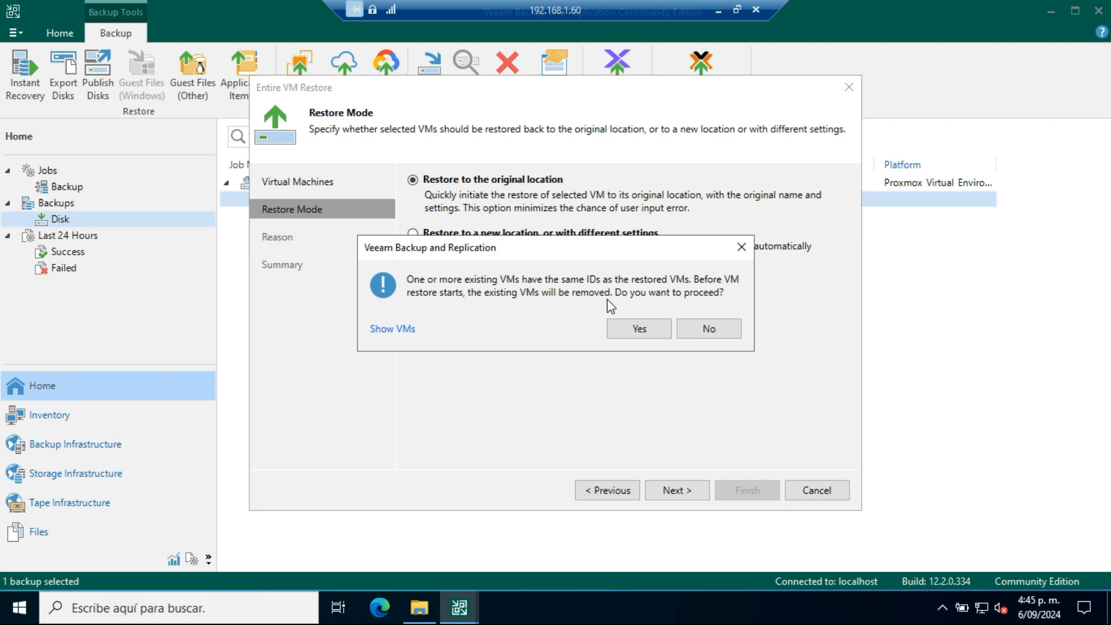
pyautogui.click(648, 328)
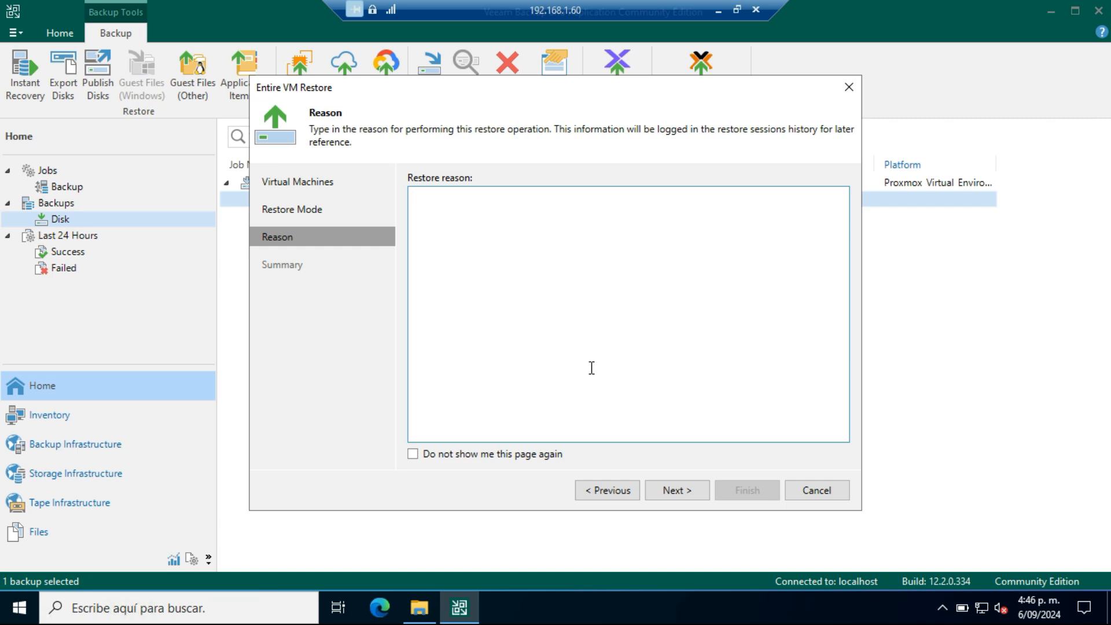
pyautogui.click(688, 496)
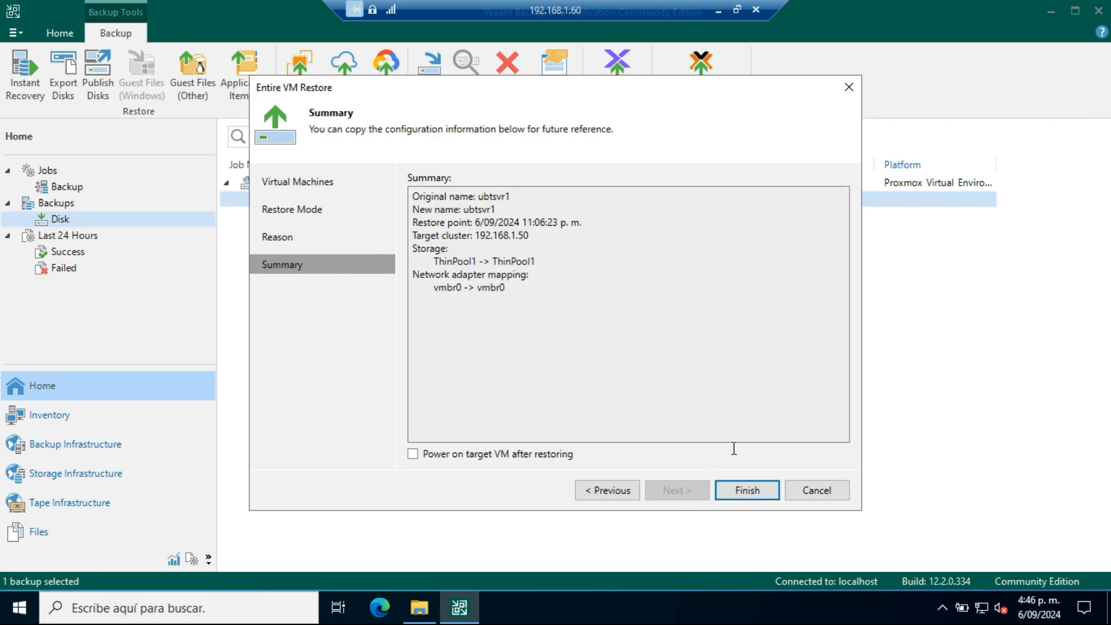
pyautogui.click(744, 492)
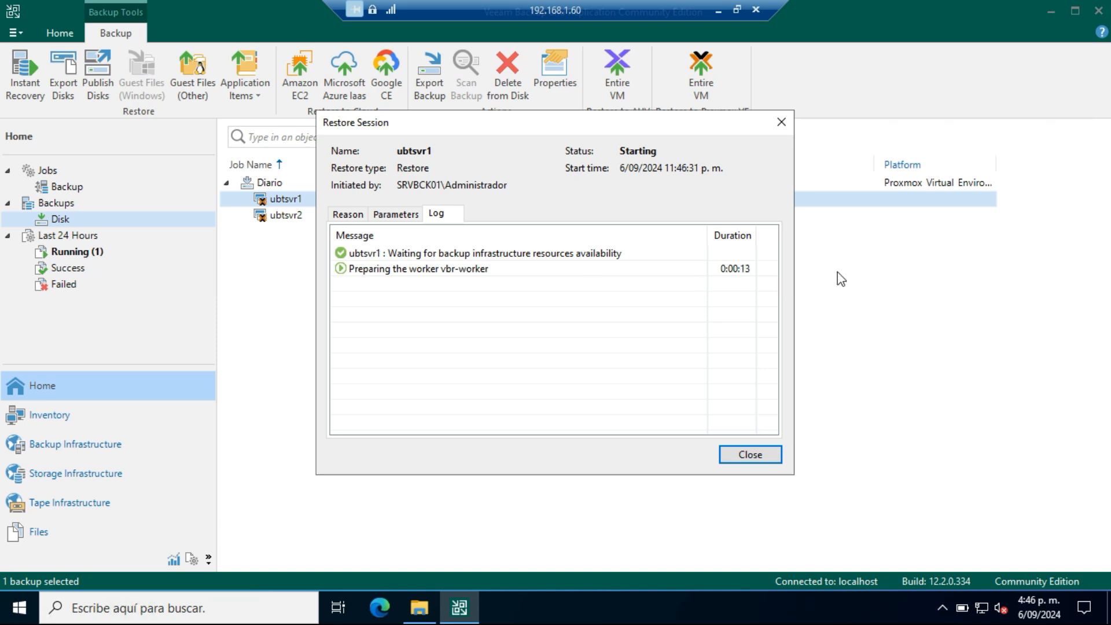
# Step: Review the ubtsvr1 restore session's parameters and reason, and return to its log
pyautogui.click(404, 214)
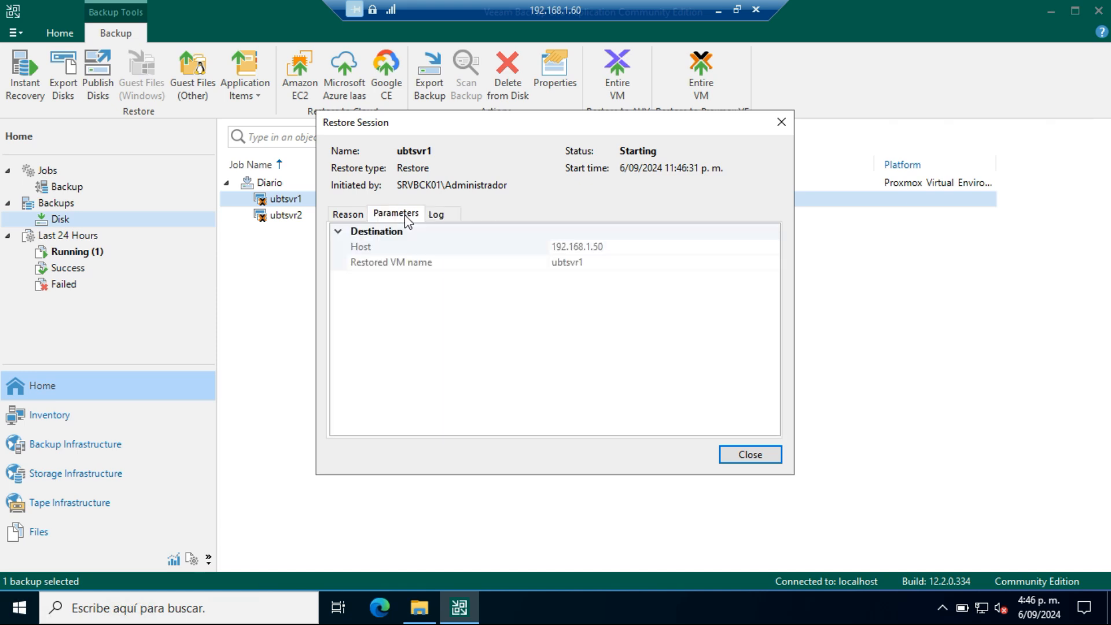
pyautogui.click(348, 214)
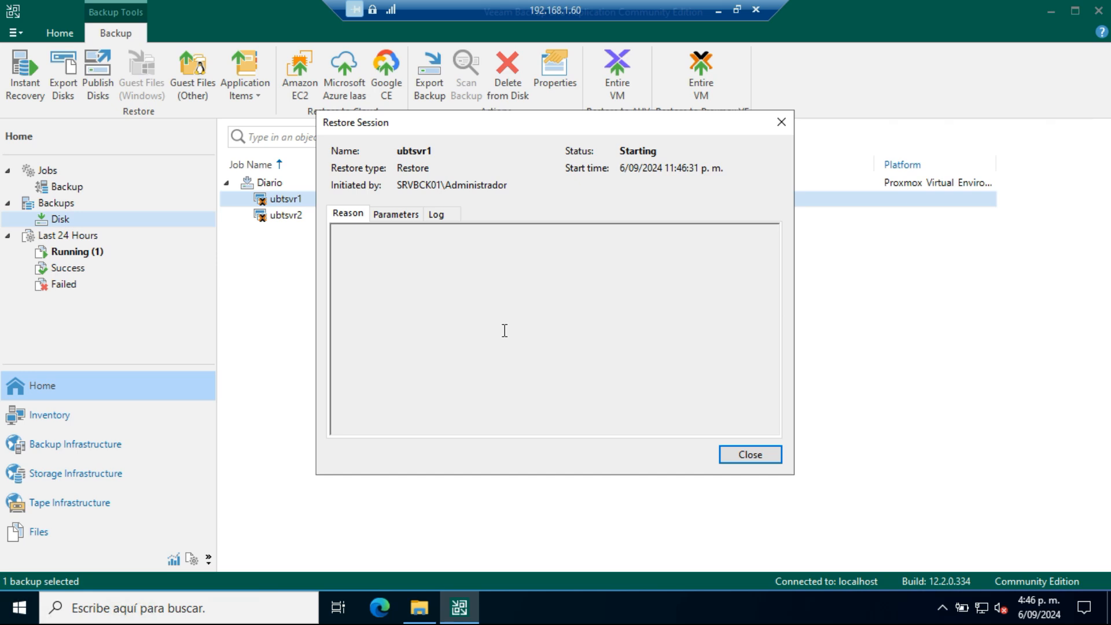
pyautogui.click(436, 215)
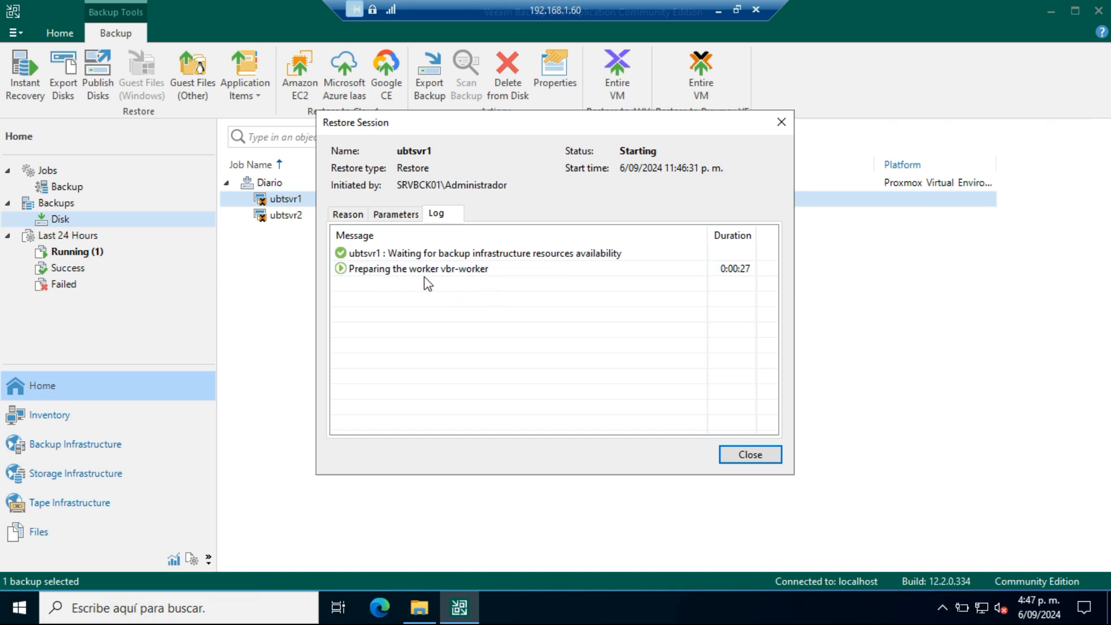
# Step: Switch to Proxmox VE, view the vbr-worker VM's console, and close it
pyautogui.click(718, 8)
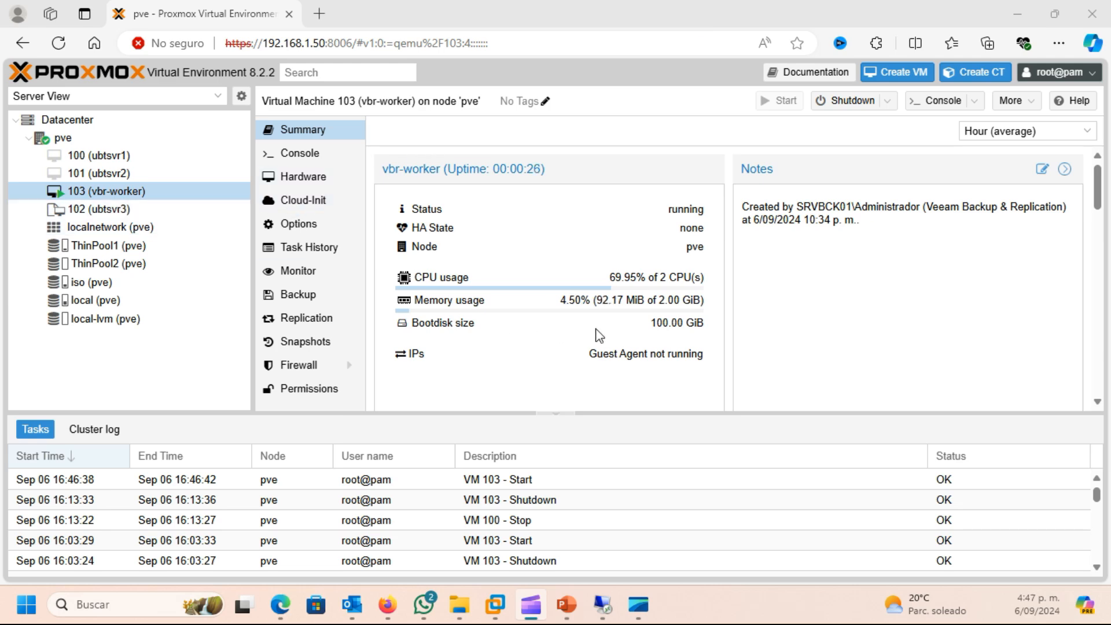
pyautogui.click(943, 101)
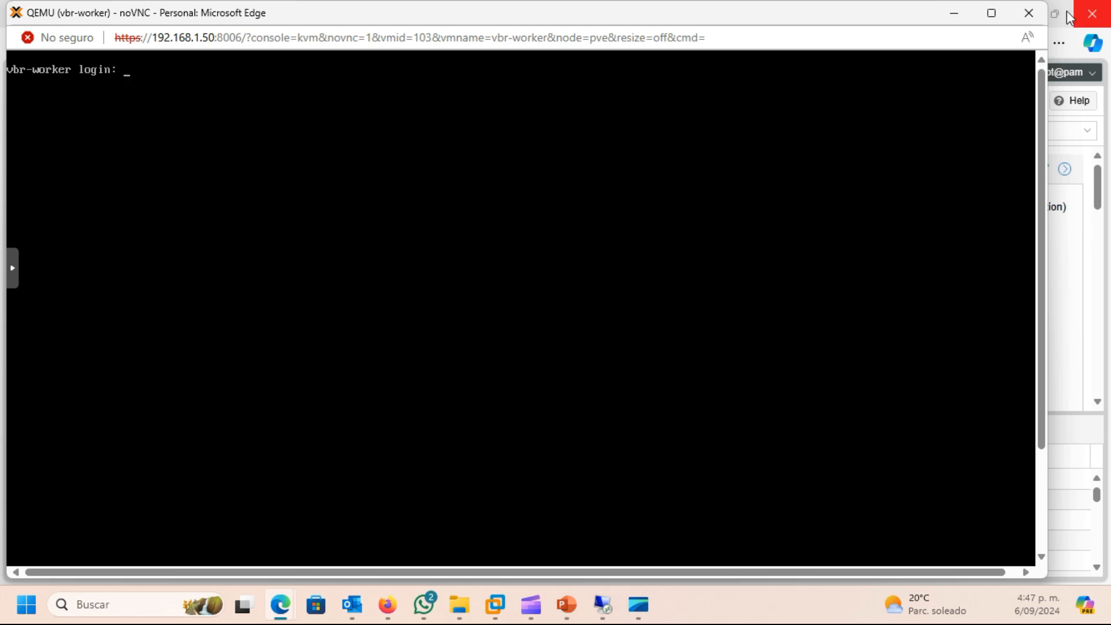
pyautogui.click(1029, 12)
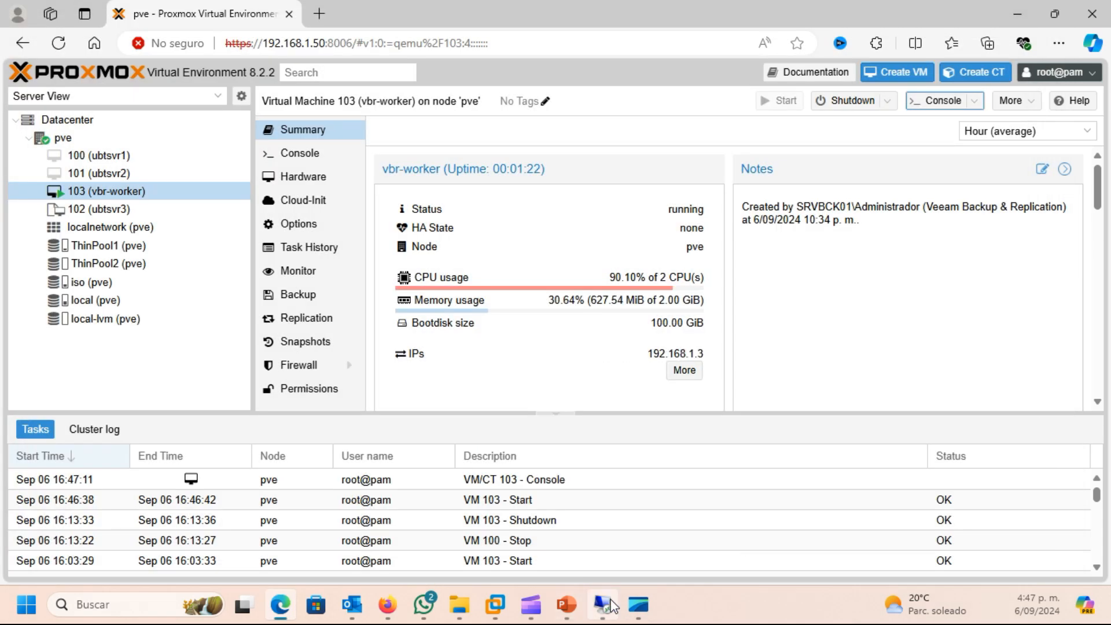
# Step: Switch back to the Veeam remote session, check the ubtsvr1 restore log, and close the restore session window
pyautogui.click(603, 604)
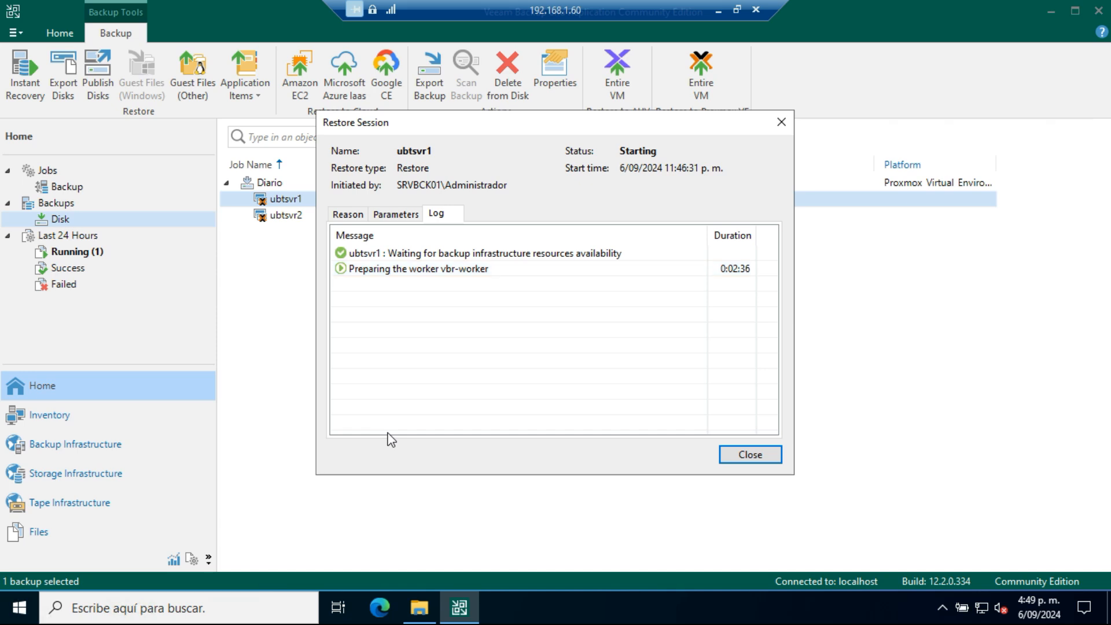
pyautogui.click(744, 457)
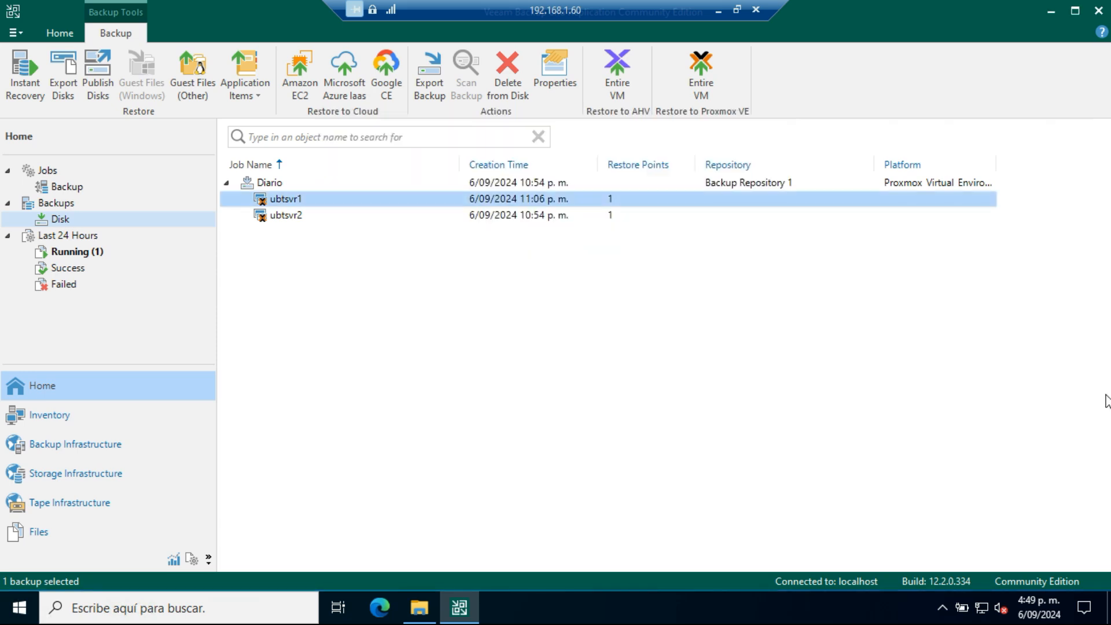